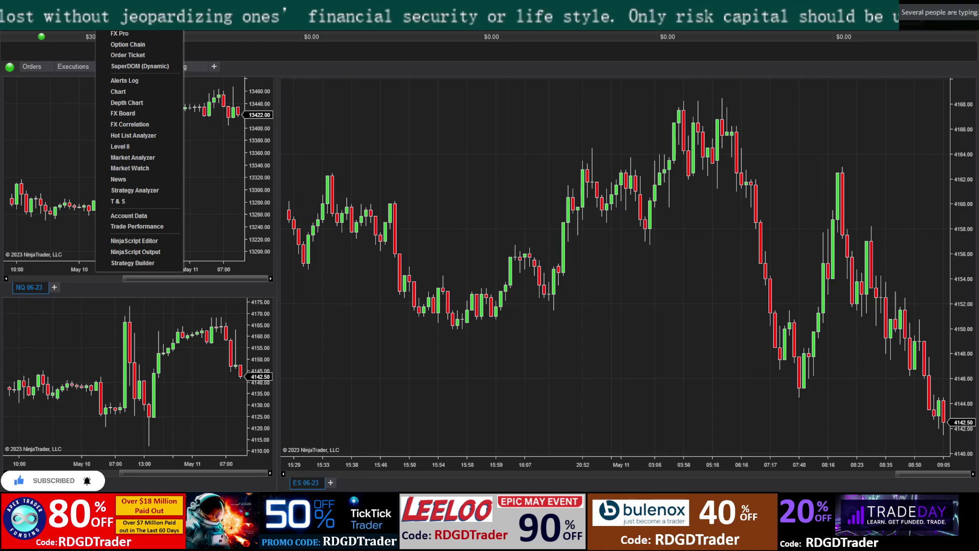
{"action": "left_click", "coordinate": [117, 91]}
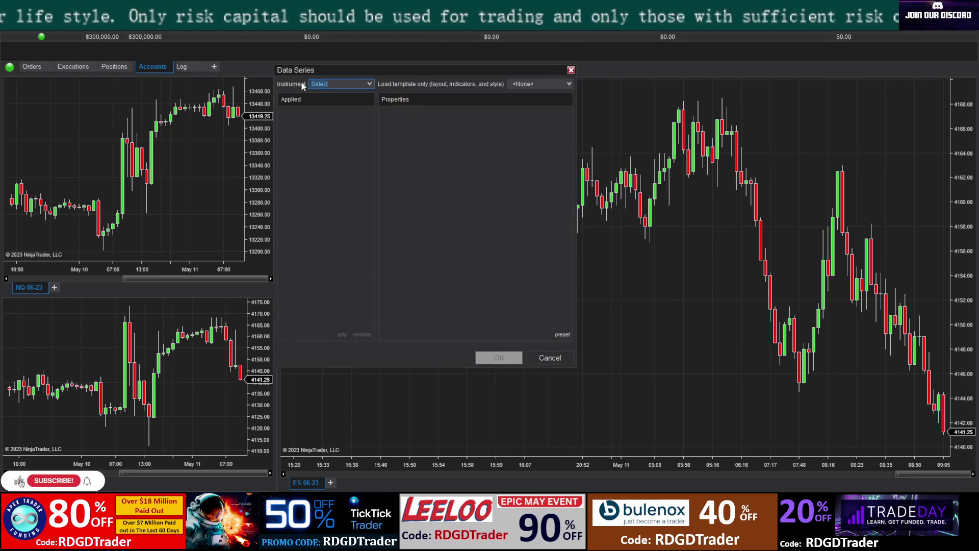
{"action": "type", "text": "ES"}
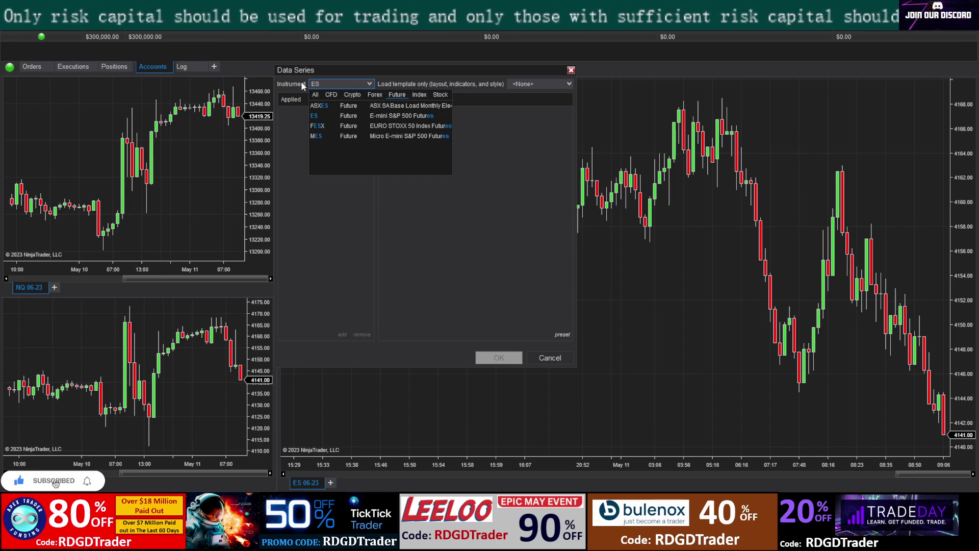
{"action": "left_click", "coordinate": [398, 95]}
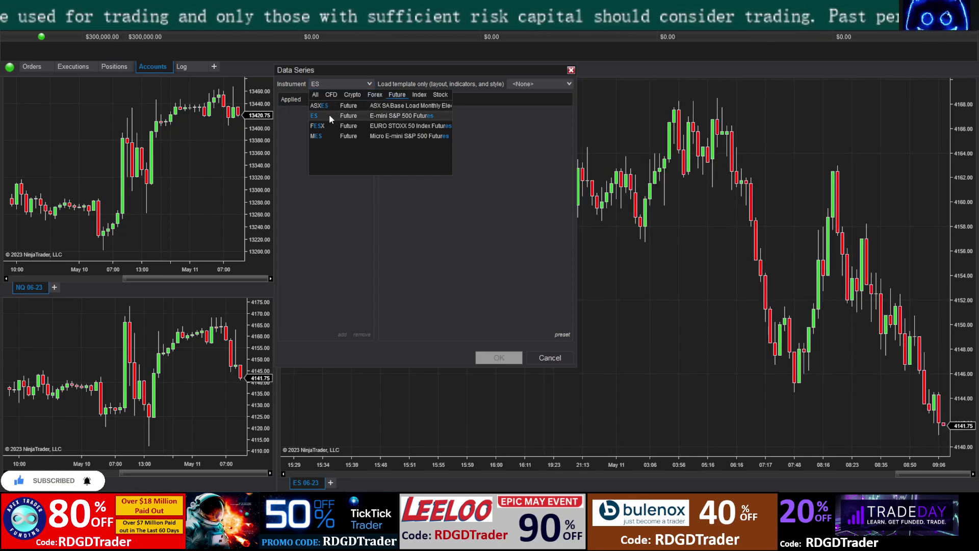
{"action": "left_click", "coordinate": [484, 335]}
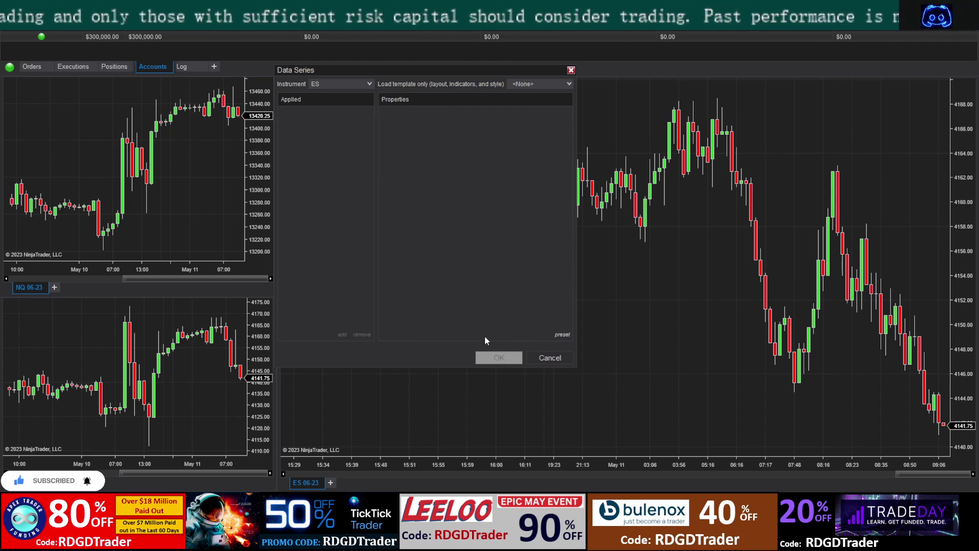
{"action": "left_click", "coordinate": [369, 85]}
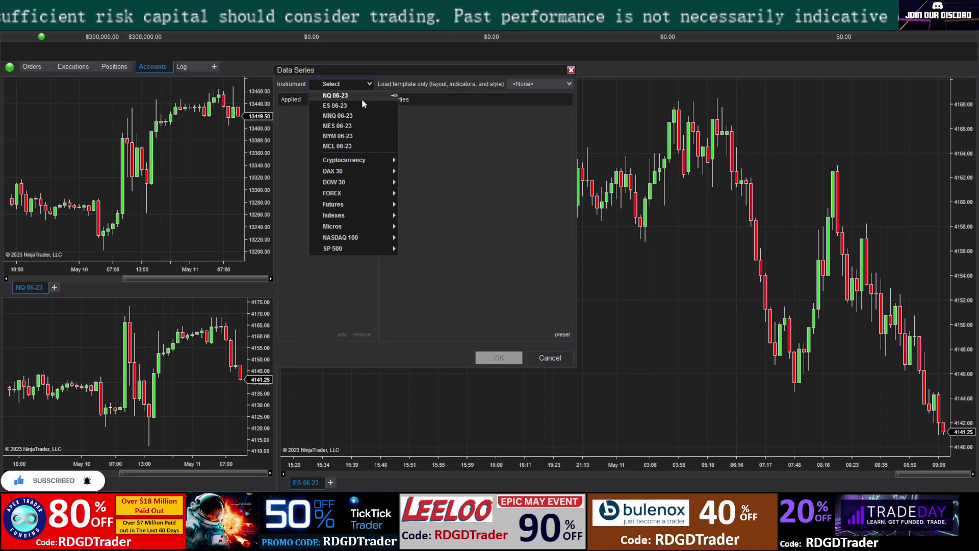
{"action": "left_click", "coordinate": [544, 361]}
{"action": "left_click", "coordinate": [550, 356]}
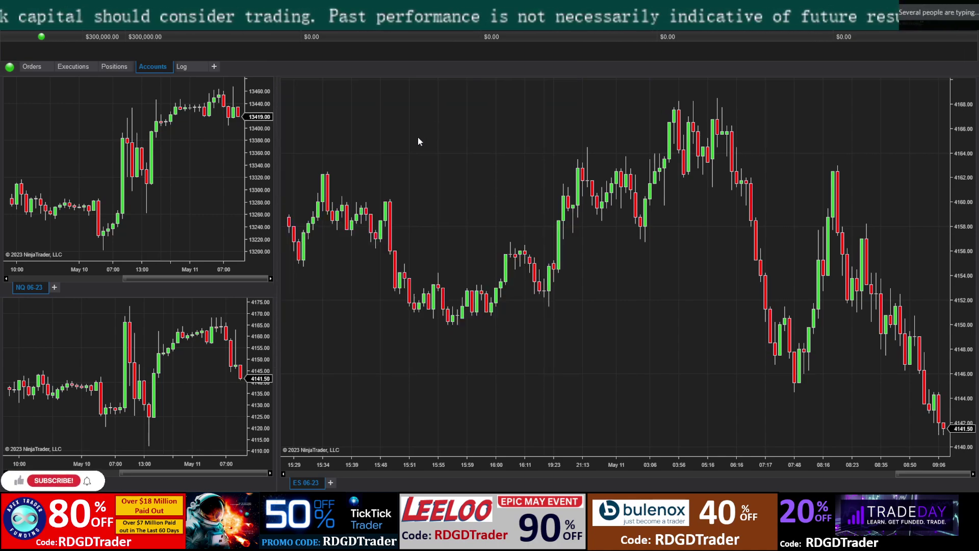
Step: Create a new 1 Minute candlestick chart for ES and place its window in the empty area beside the NQ chart
{"action": "mouse_move", "coordinate": [288, 83]}
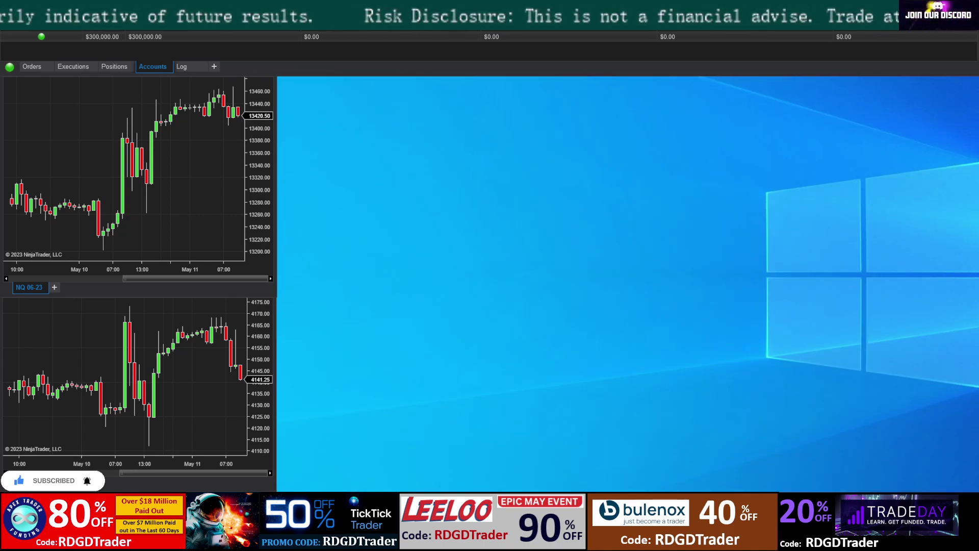
{"action": "left_click", "coordinate": [105, 21]}
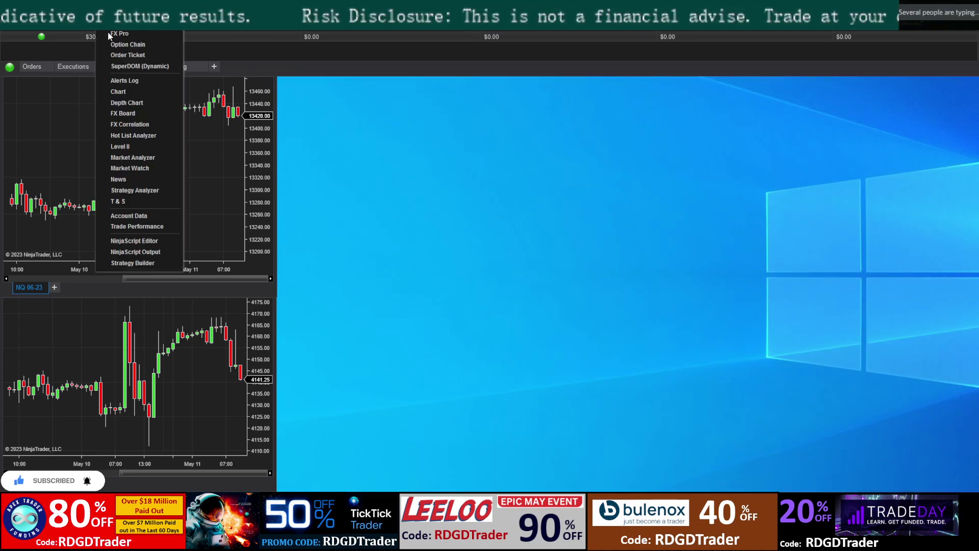
{"action": "left_click", "coordinate": [124, 92]}
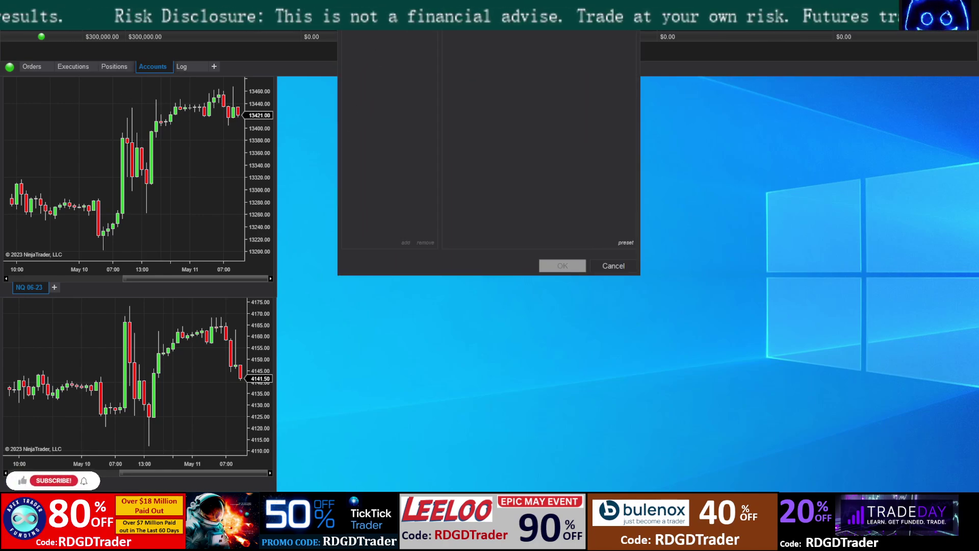
{"action": "left_click", "coordinate": [396, 33]}
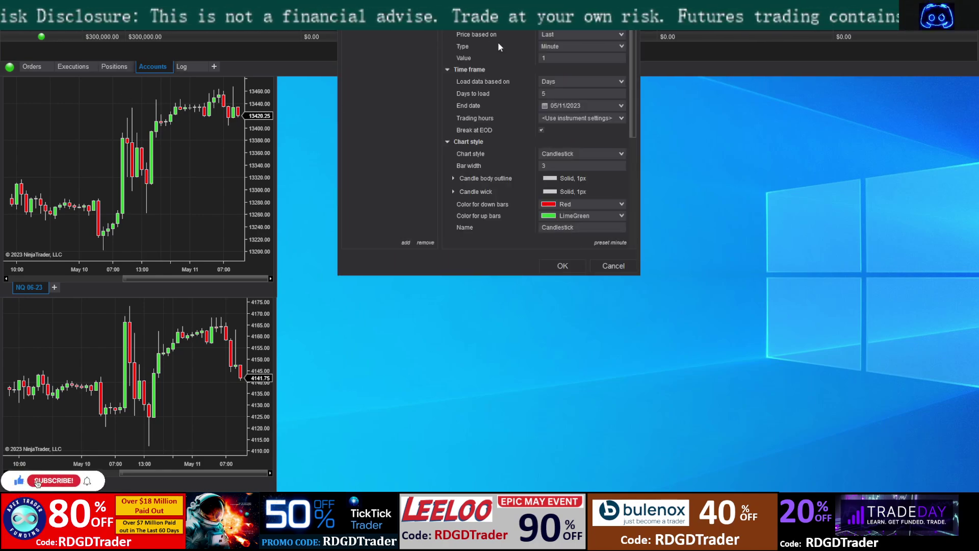
{"action": "left_click", "coordinate": [562, 265]}
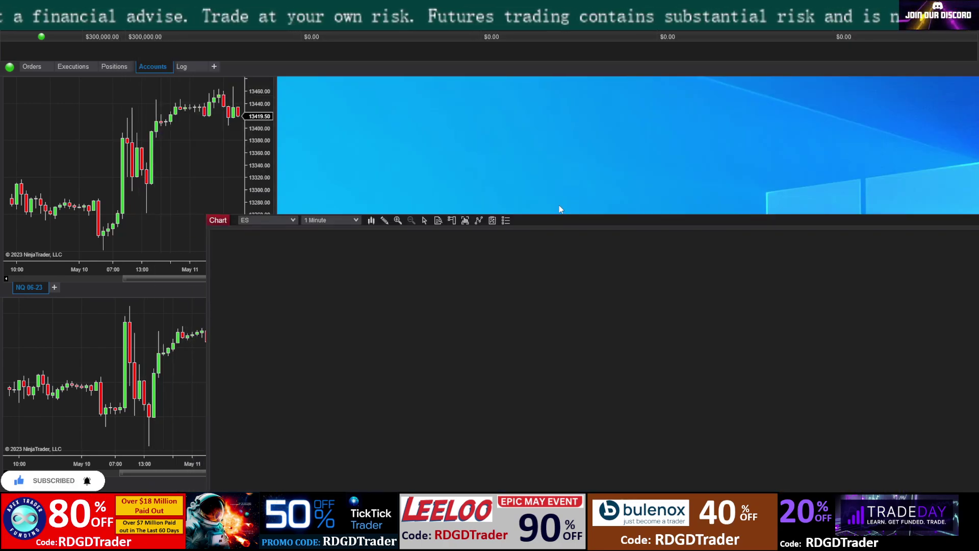
{"action": "left_click_drag", "start_coordinate": [560, 220], "coordinate": [629, 75]}
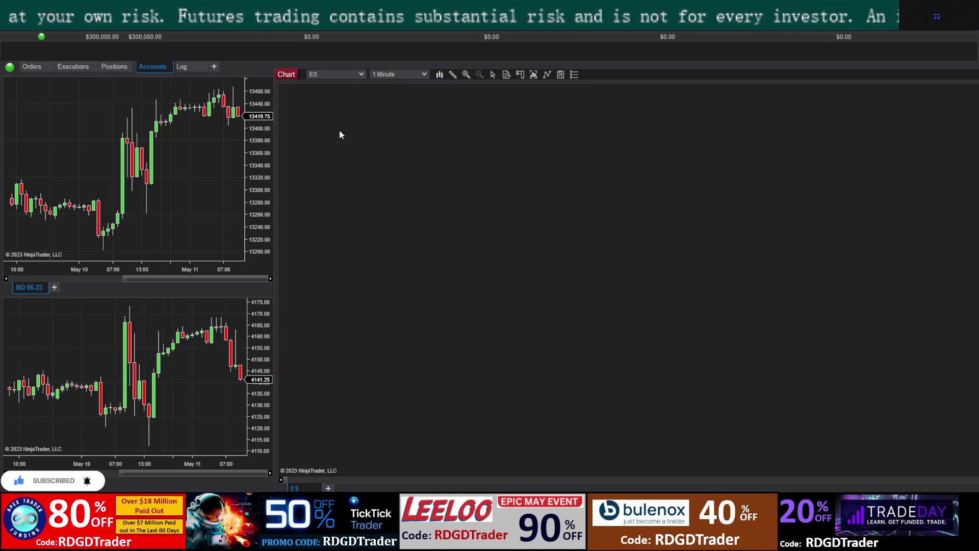
Step: Search for ES as the new chart's instrument and load the E-mini S&P 500 future
{"action": "left_click", "coordinate": [361, 75]}
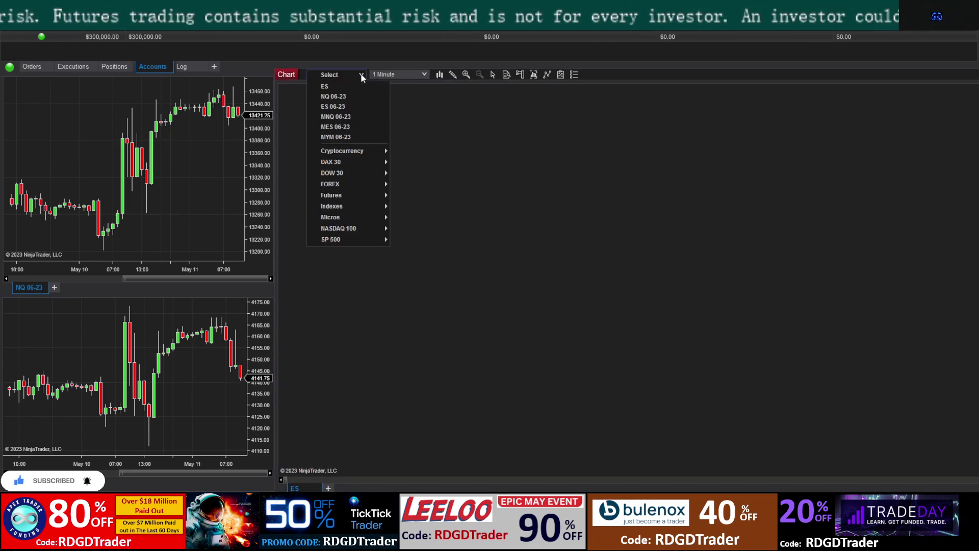
{"action": "left_click", "coordinate": [329, 86]}
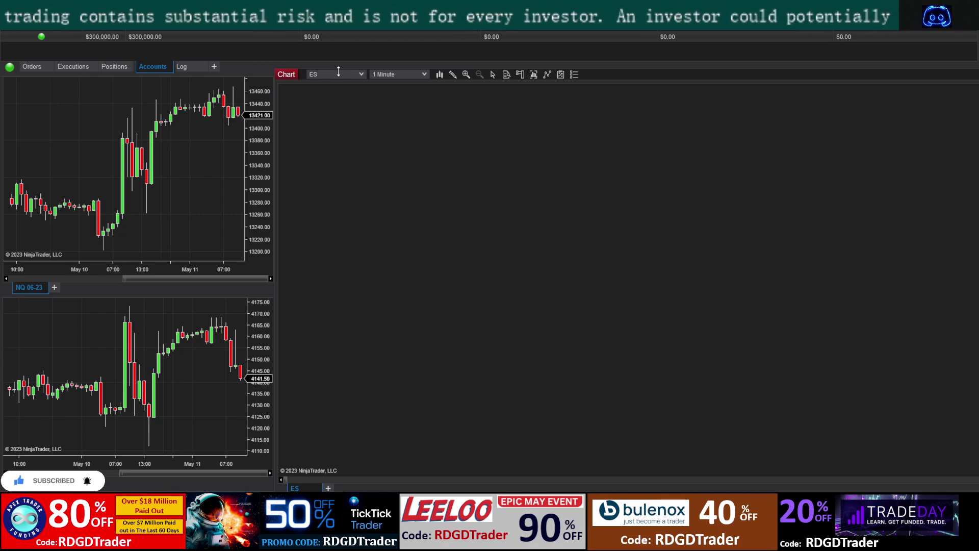
{"action": "left_click", "coordinate": [336, 74]}
{"action": "type", "text": "ES"}
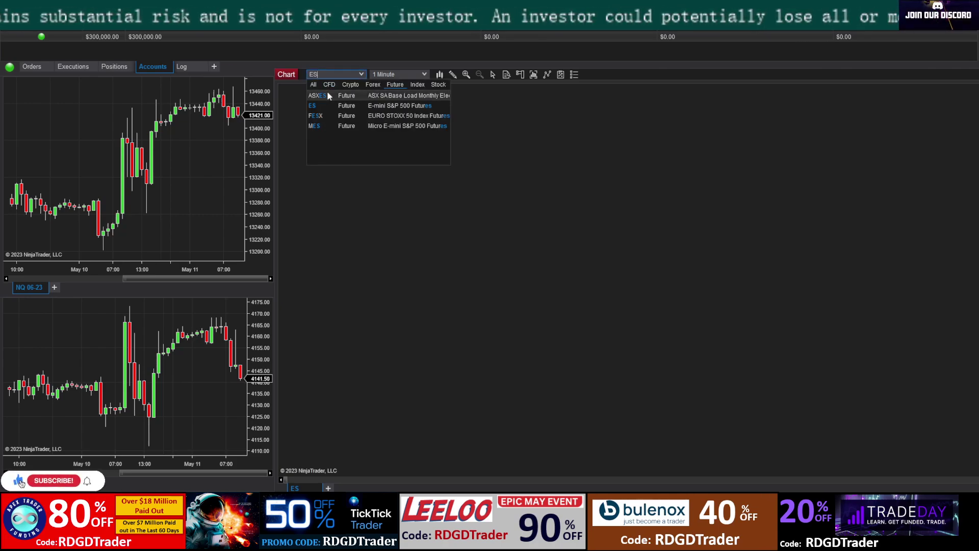
{"action": "left_click", "coordinate": [355, 106]}
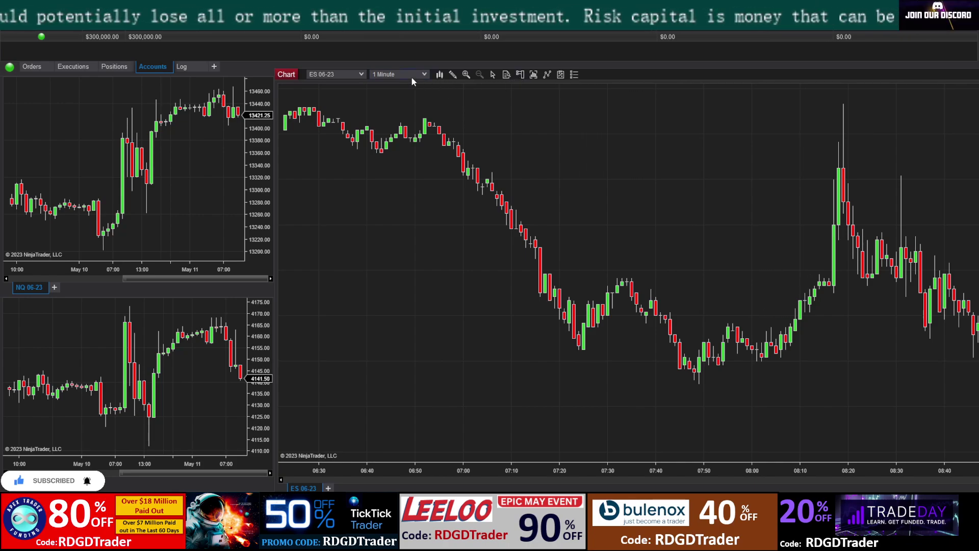
Step: Enable Chart Trader on the ES 06-23 chart and set the chart interval to 2000 Tick
{"action": "left_click", "coordinate": [520, 75]}
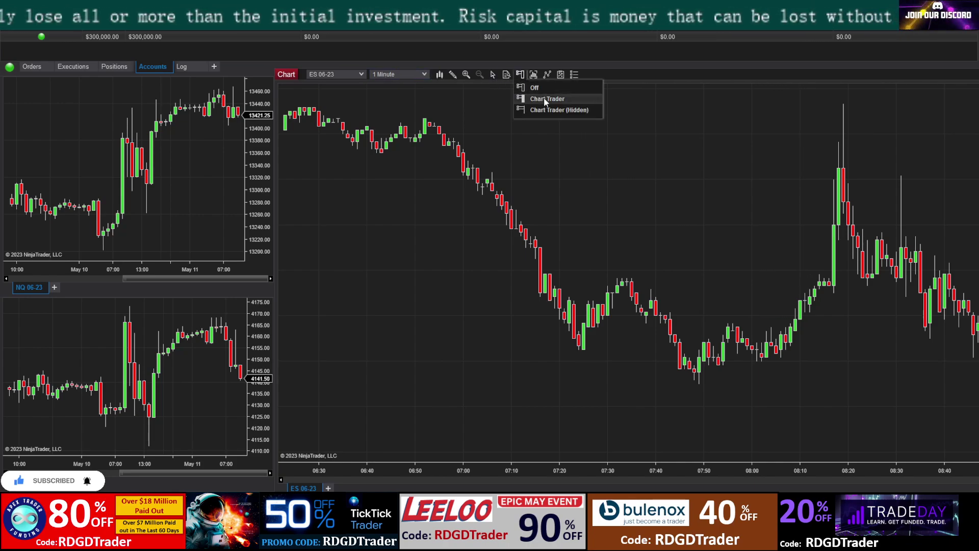
{"action": "left_click", "coordinate": [543, 97]}
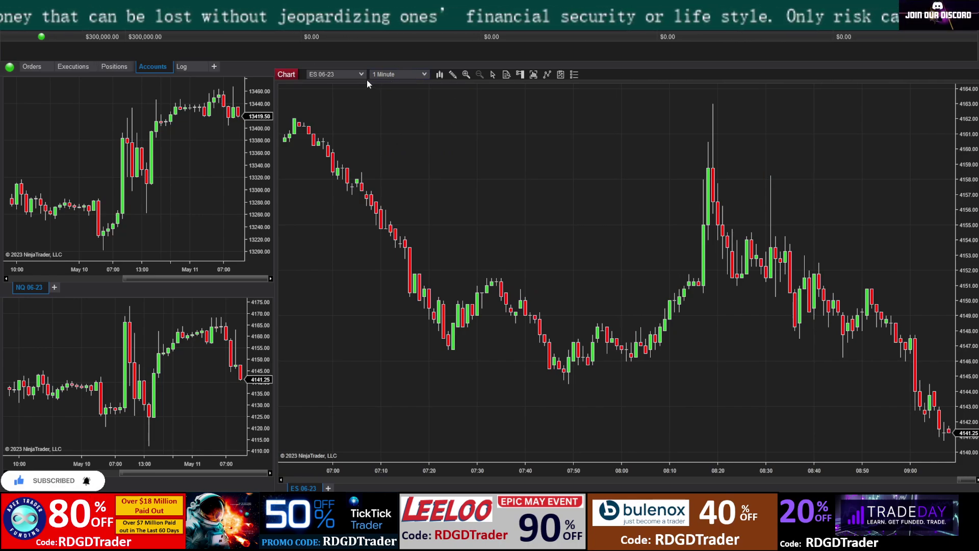
{"action": "left_click", "coordinate": [424, 76]}
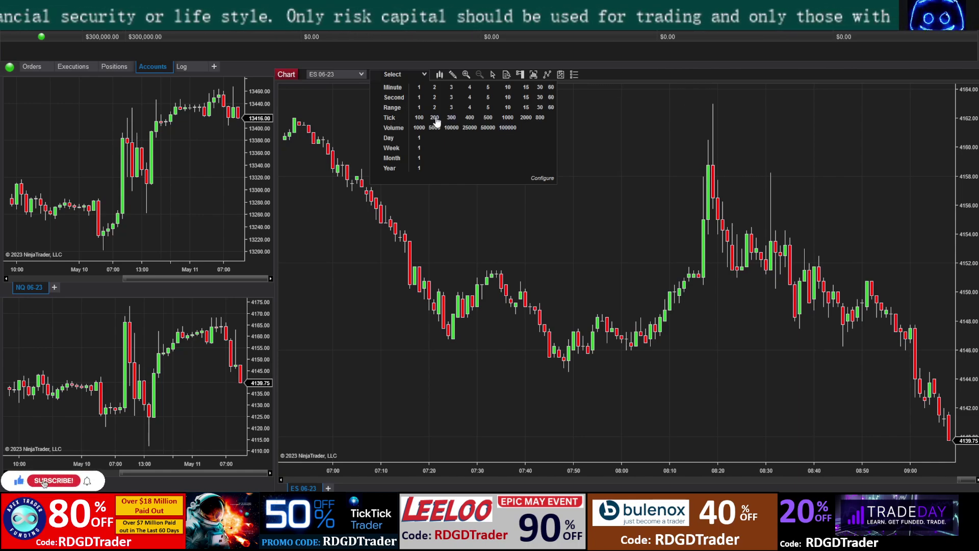
{"action": "left_click", "coordinate": [525, 118]}
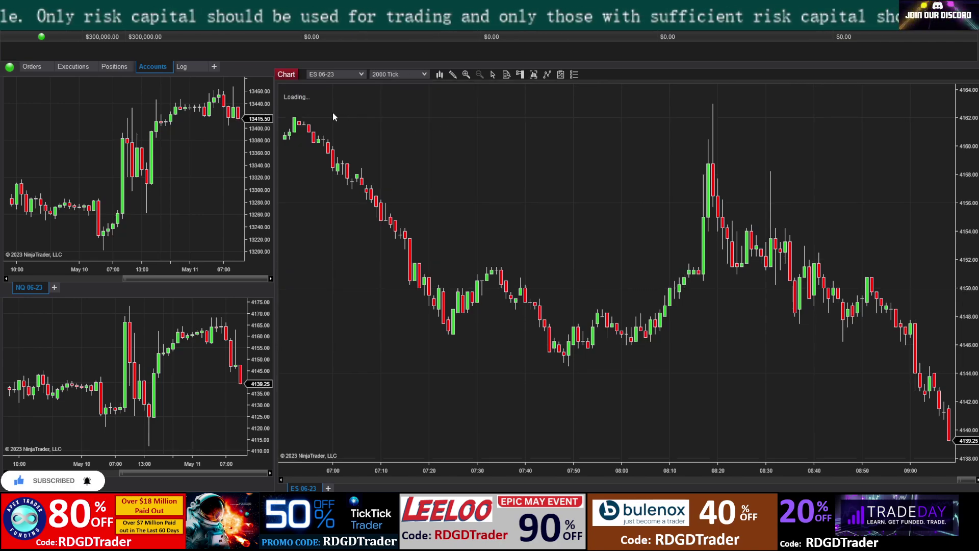
Step: Examine the available Tick values in the interval configuration and close it
{"action": "left_click", "coordinate": [423, 75]}
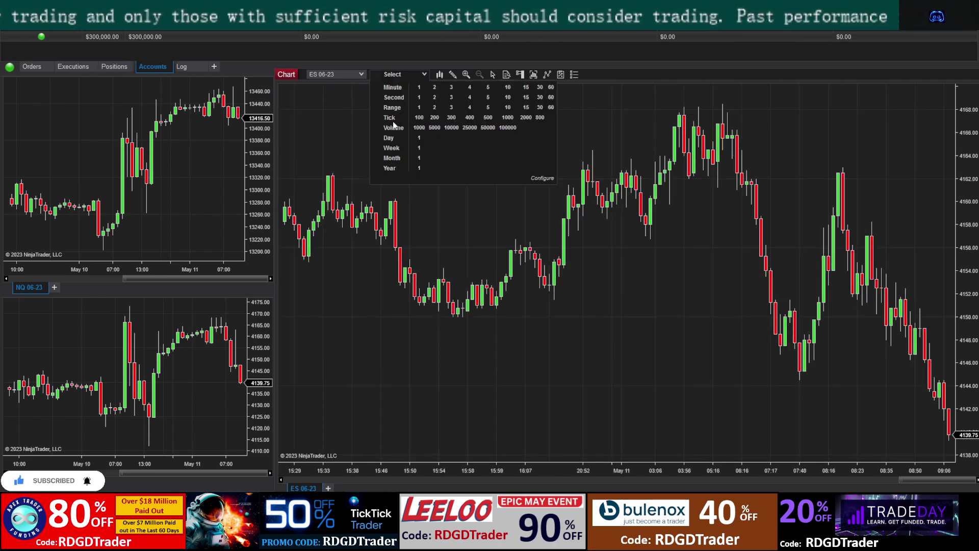
{"action": "left_click", "coordinate": [548, 180]}
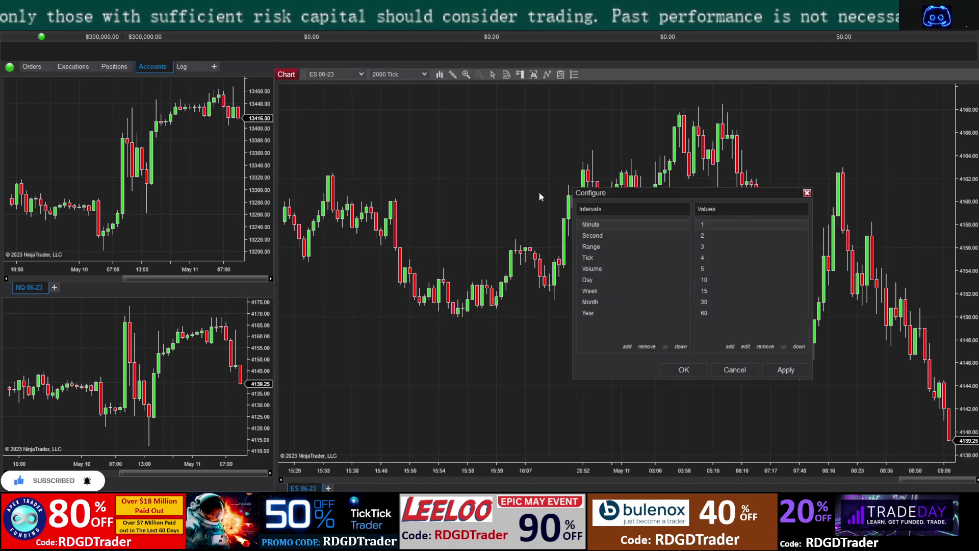
{"action": "left_click_drag", "start_coordinate": [619, 191], "coordinate": [307, 103]}
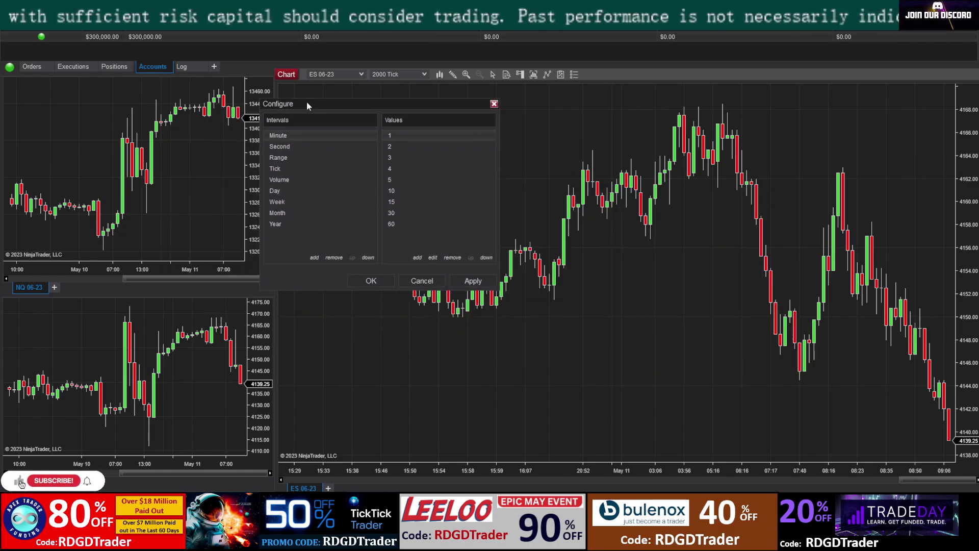
{"action": "left_click", "coordinate": [277, 167]}
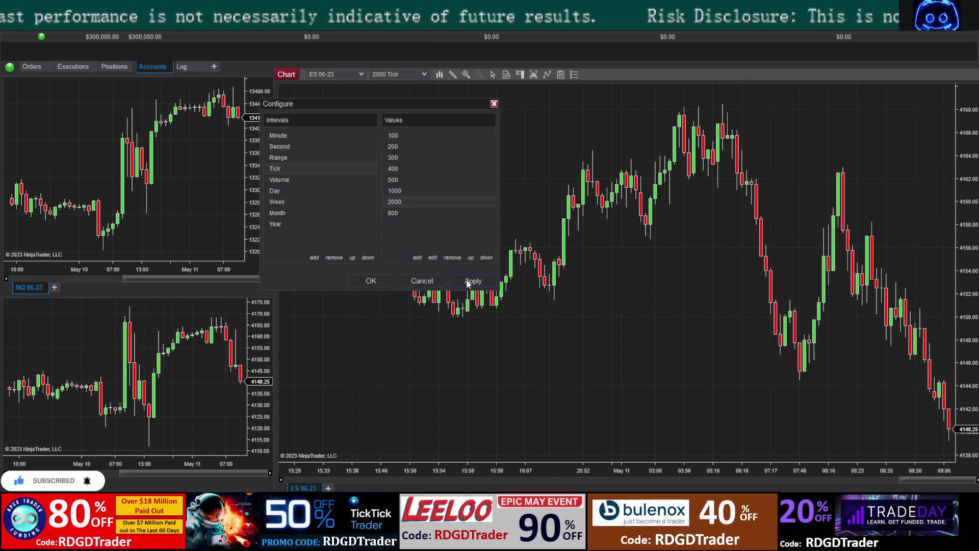
{"action": "left_click", "coordinate": [374, 280]}
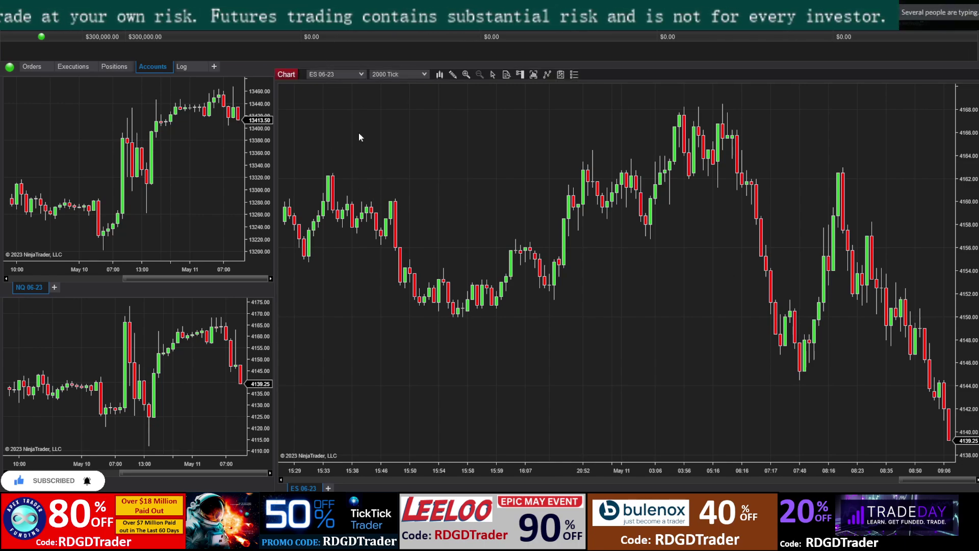
Step: Align the upper edge of the ES 2000 Tick chart window with the NQ 60 Minute chart, bringing the NQ chart to the front
{"action": "left_click", "coordinate": [658, 81]}
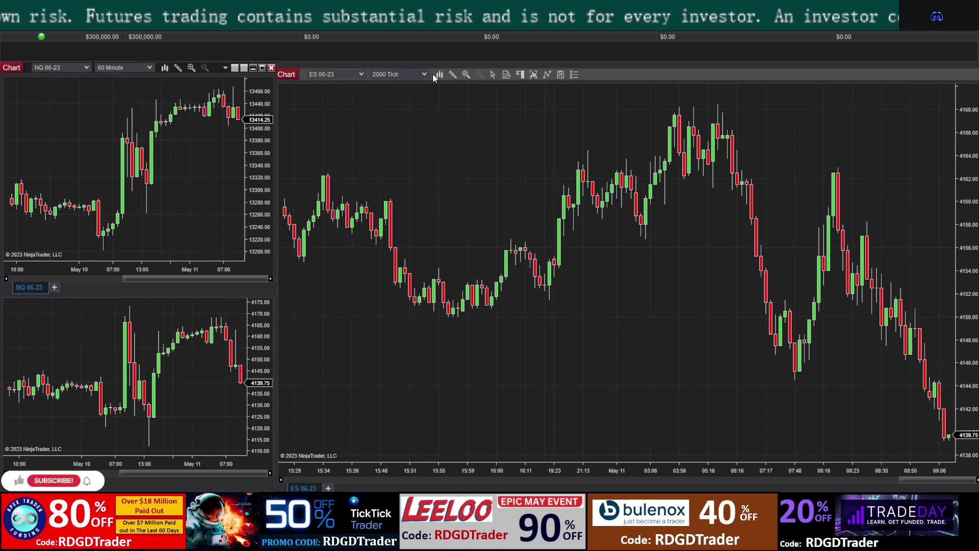
{"action": "left_click", "coordinate": [657, 68]}
{"action": "left_click", "coordinate": [641, 96]}
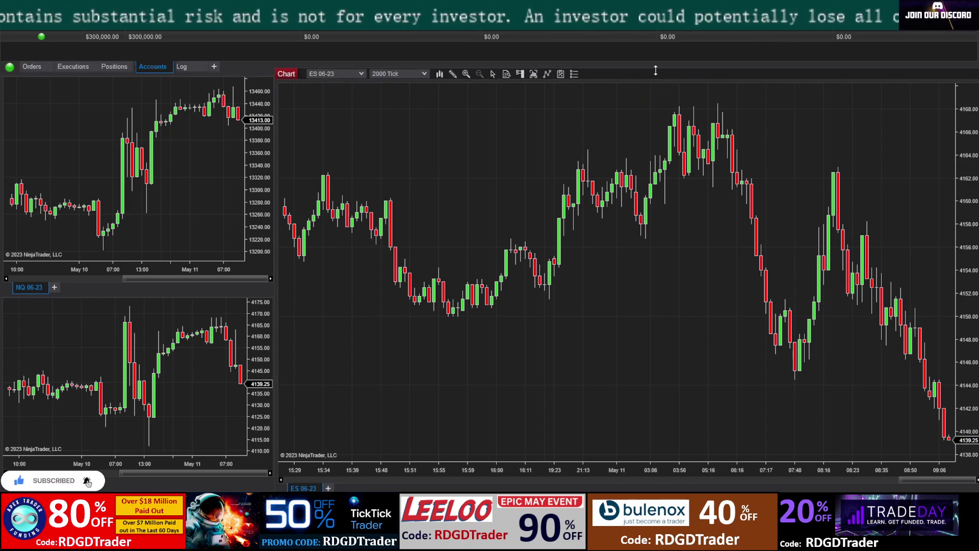
{"action": "left_click_drag", "start_coordinate": [656, 71], "coordinate": [656, 64]}
{"action": "left_click", "coordinate": [215, 160]}
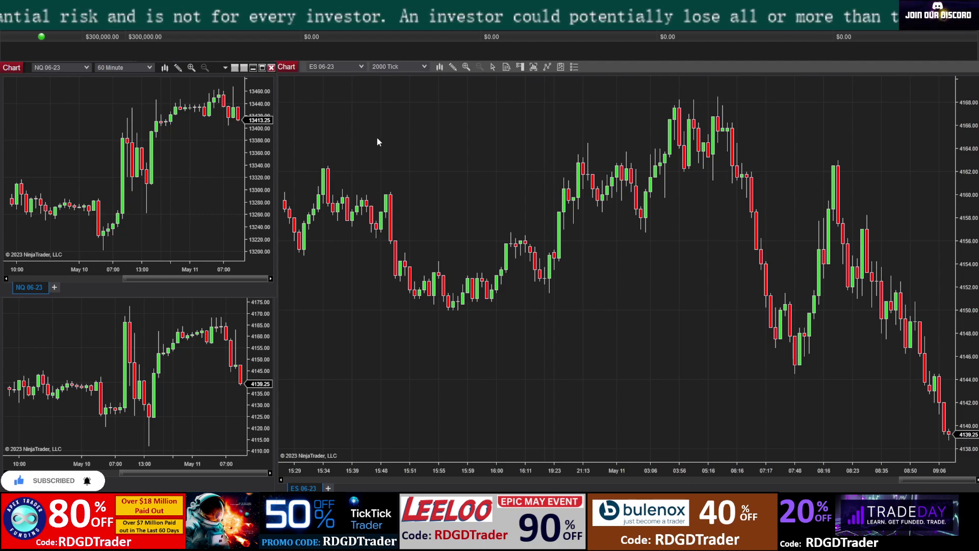
{"action": "left_click", "coordinate": [220, 94]}
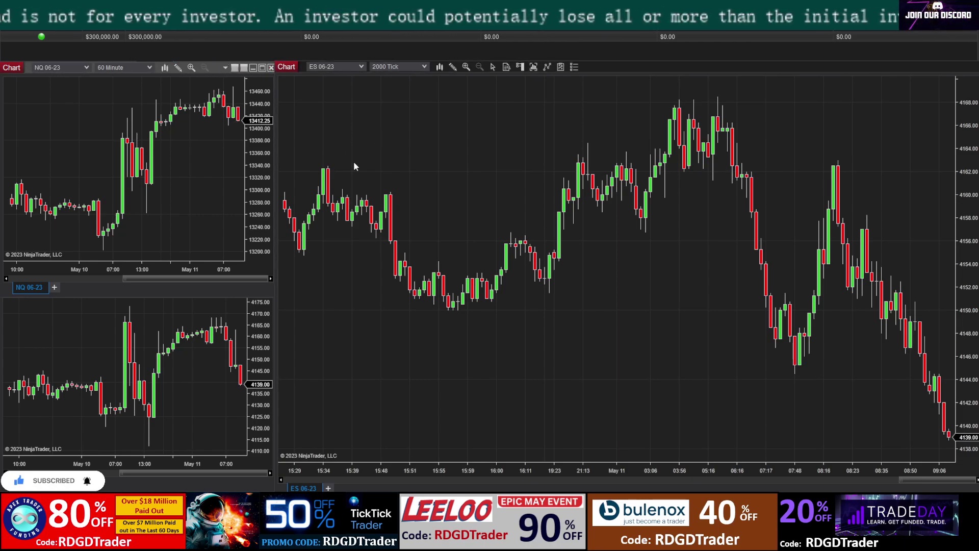
{"action": "left_click", "coordinate": [227, 159]}
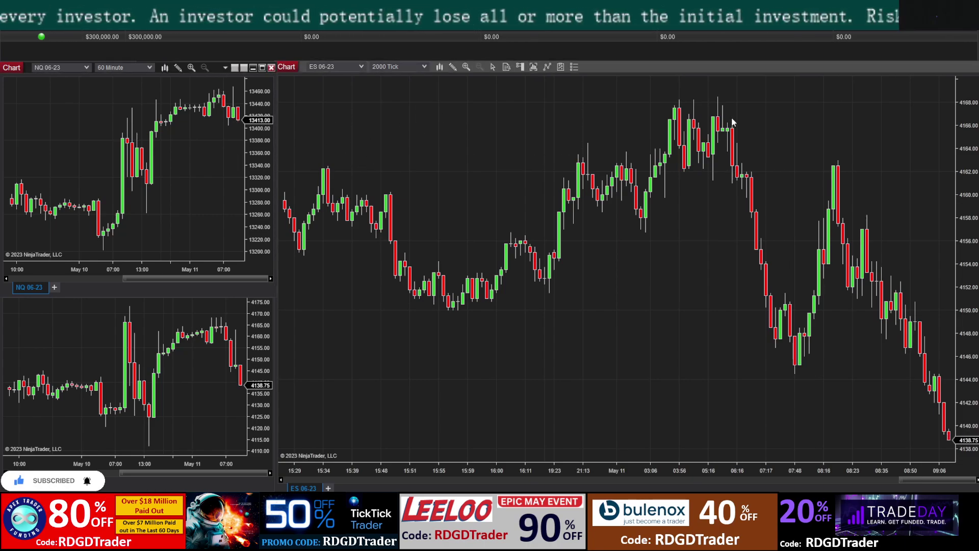
{"action": "left_click", "coordinate": [827, 67]}
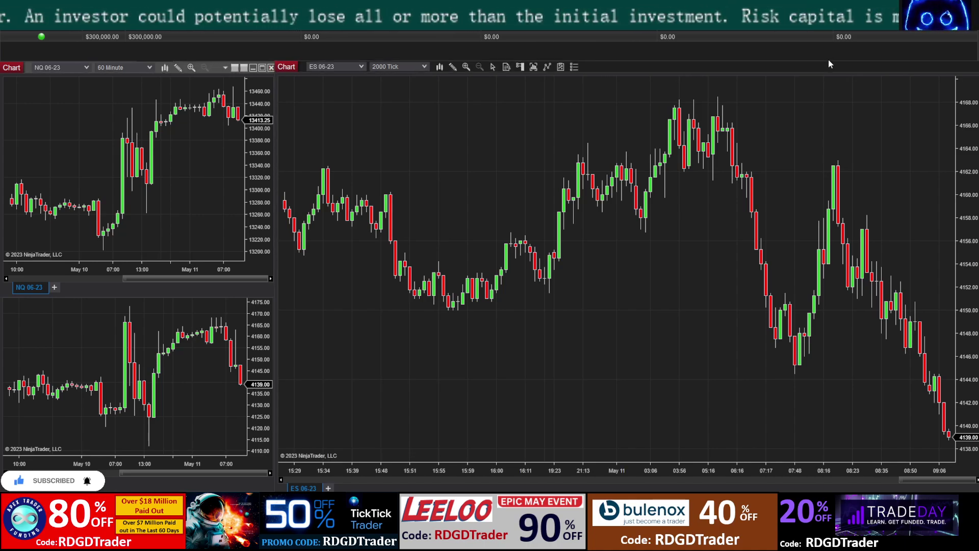
{"action": "left_click_drag", "start_coordinate": [828, 63], "coordinate": [827, 65]}
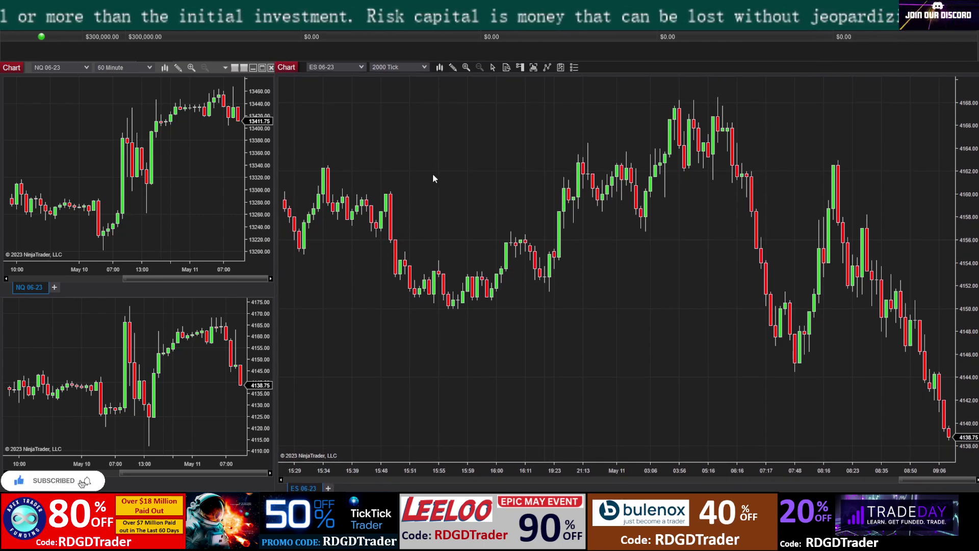
{"action": "left_click", "coordinate": [220, 185]}
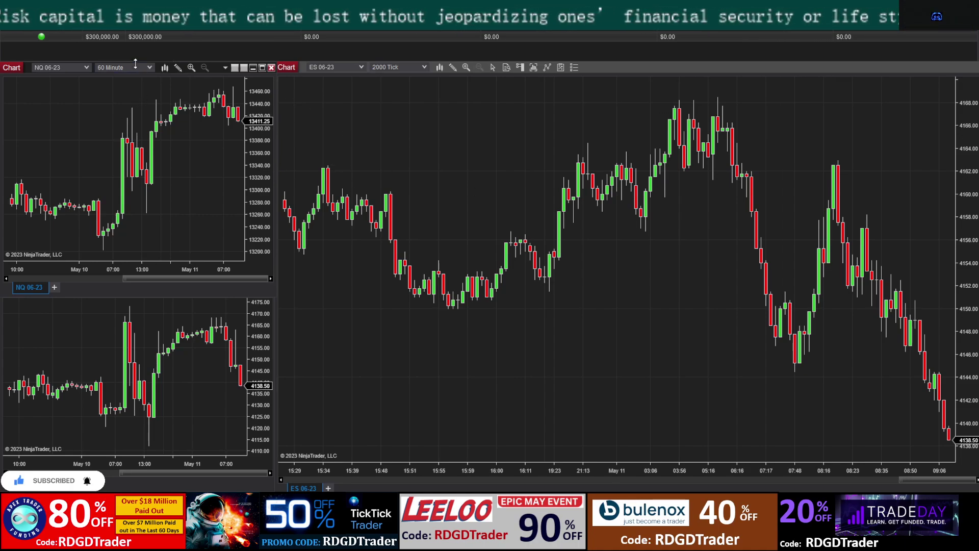
{"action": "left_click", "coordinate": [374, 134]}
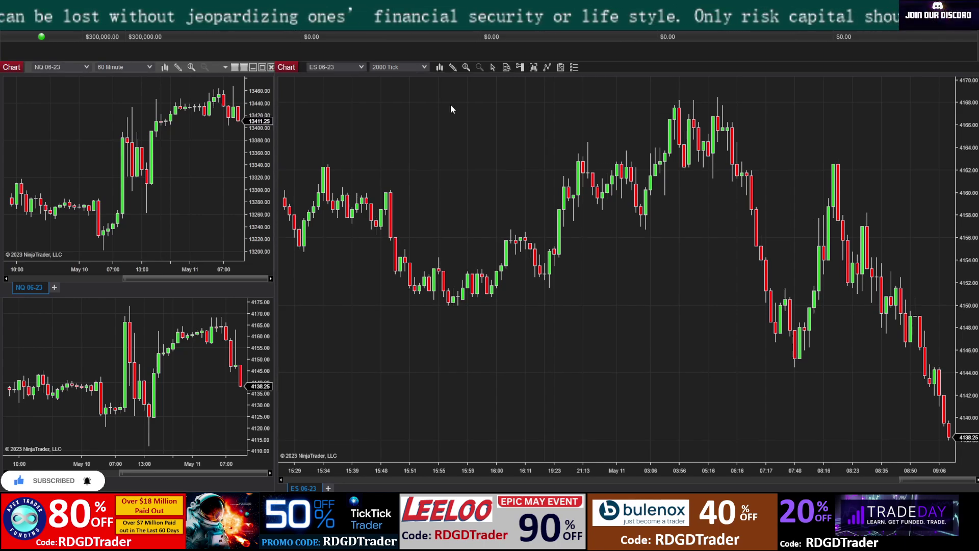
Step: Add an EMA indicator to the ES 2000 Tick chart and set its period to 9
{"action": "left_click", "coordinate": [547, 68]}
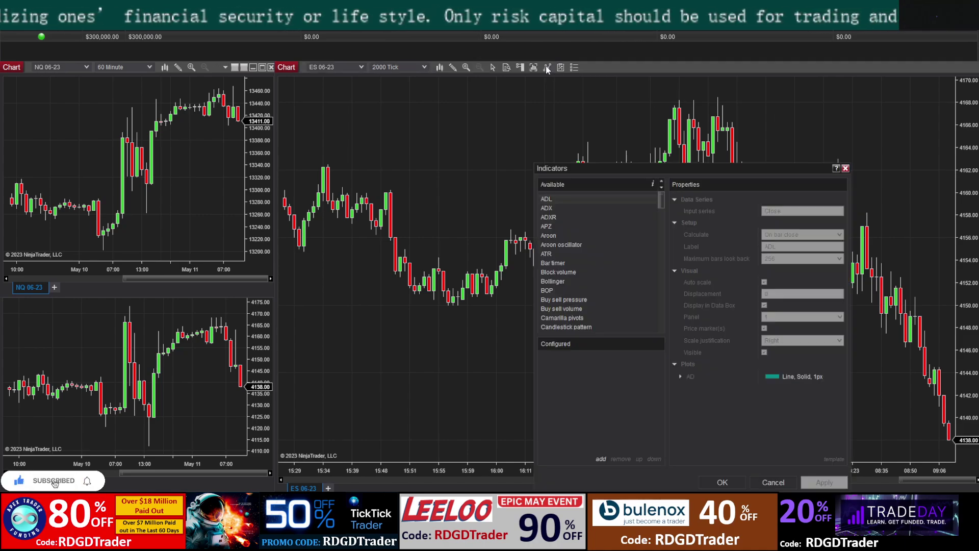
{"action": "left_click_drag", "start_coordinate": [598, 165], "coordinate": [345, 69]}
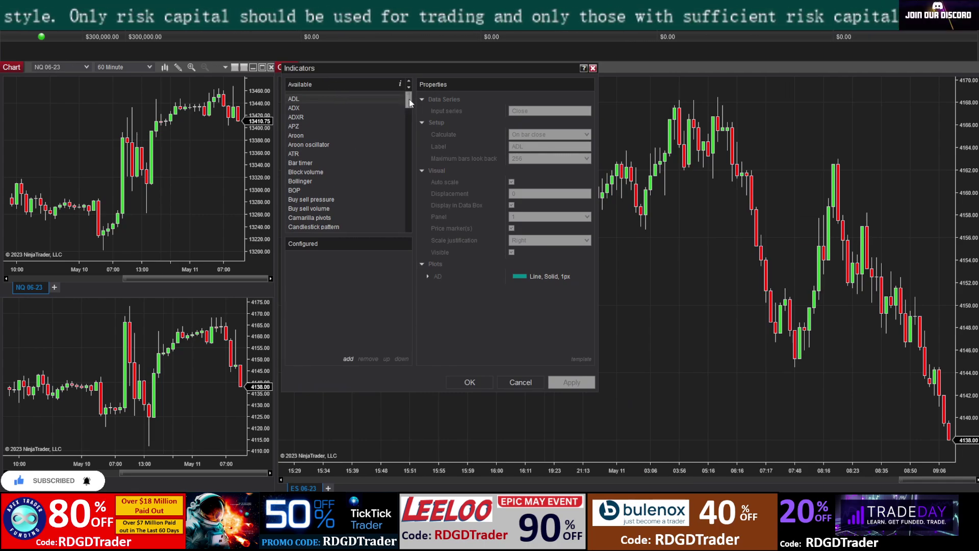
{"action": "left_click_drag", "start_coordinate": [409, 99], "coordinate": [408, 109]}
{"action": "scroll", "coordinate": [391, 153], "scroll_direction": "down", "scroll_amount": 5}
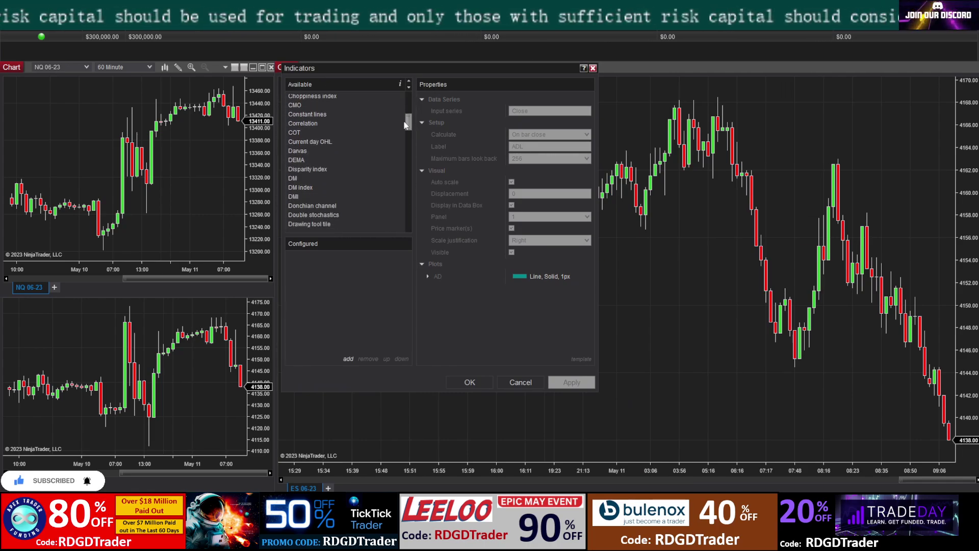
{"action": "scroll", "coordinate": [353, 177], "scroll_direction": "down", "scroll_amount": 1}
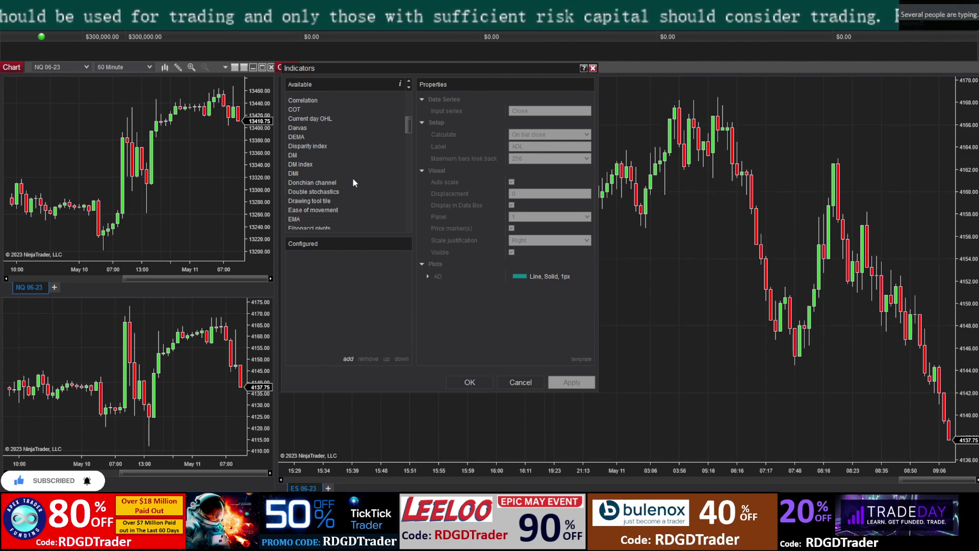
{"action": "left_click", "coordinate": [317, 219]}
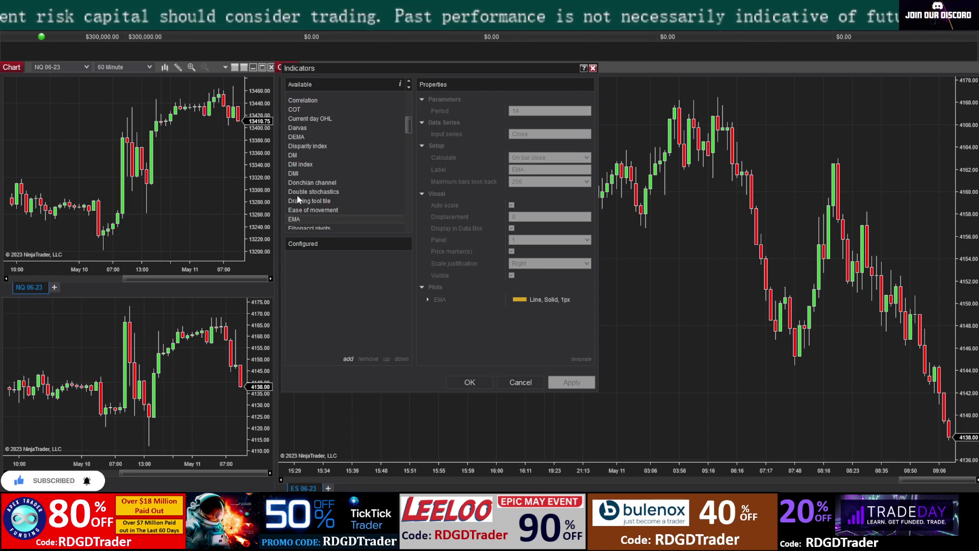
{"action": "left_click", "coordinate": [349, 359]}
{"action": "double_click", "coordinate": [525, 111]}
{"action": "type", "text": "9"}
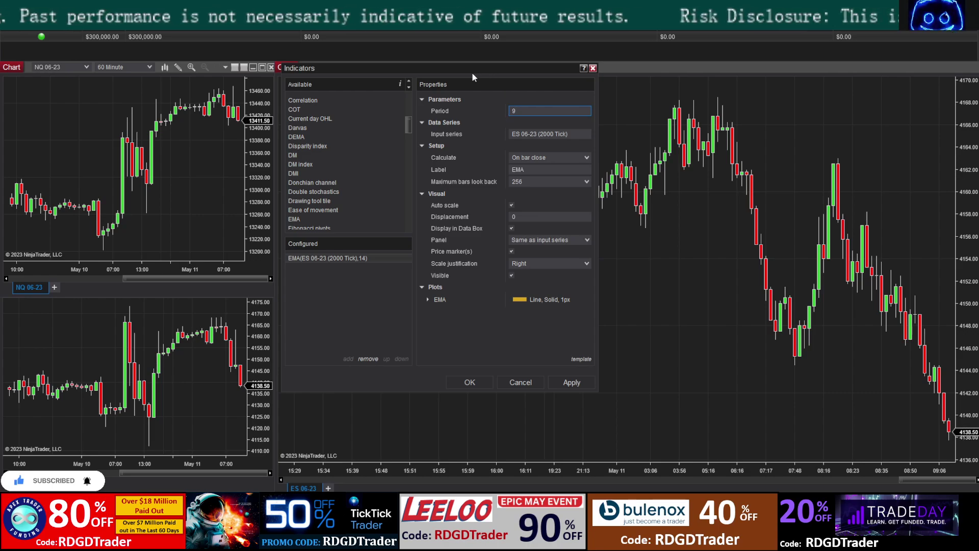
Step: Style the 9-period EMA's plot with RoyalBlue color and the Dash Dot Dot dash style, and confirm the indicator settings
{"action": "left_click_drag", "start_coordinate": [462, 69], "coordinate": [430, 71]}
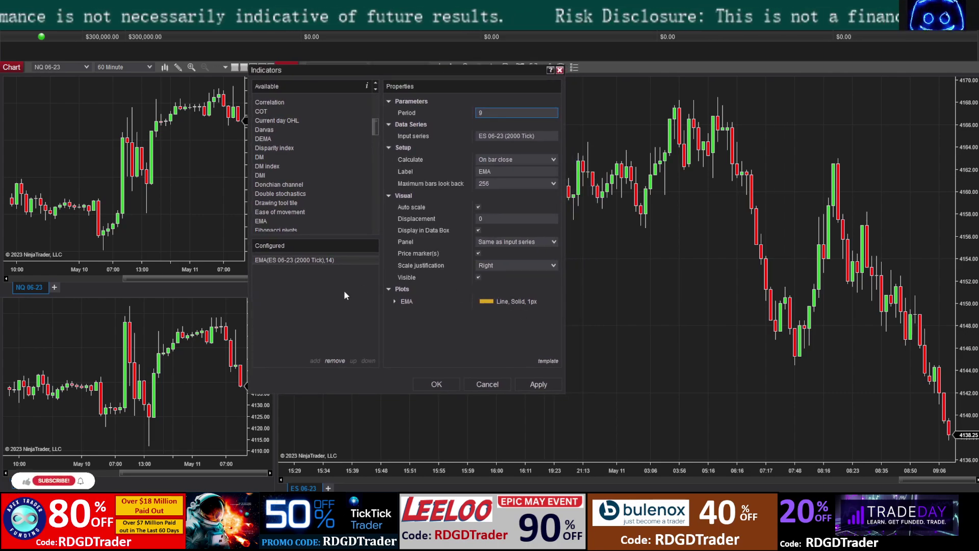
{"action": "left_click", "coordinate": [394, 302]}
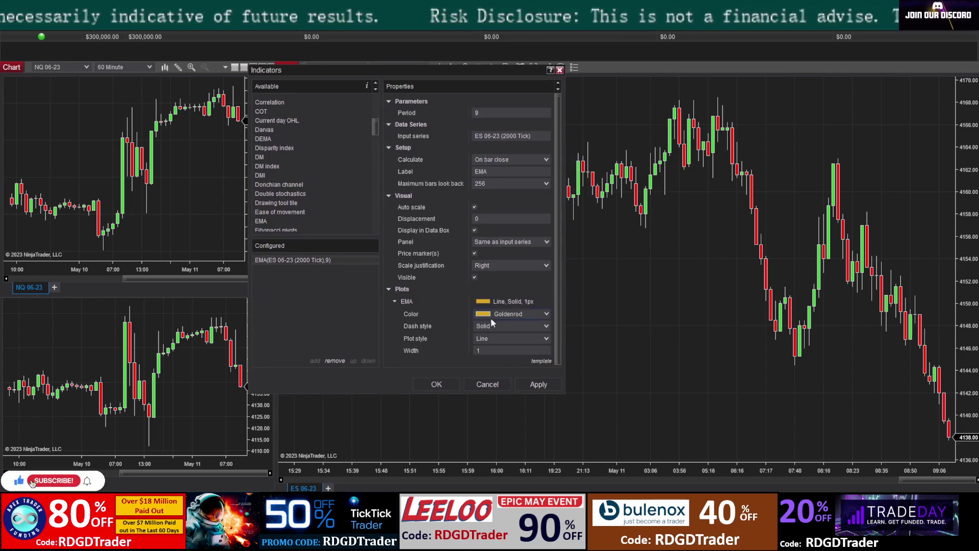
{"action": "left_click", "coordinate": [546, 313]}
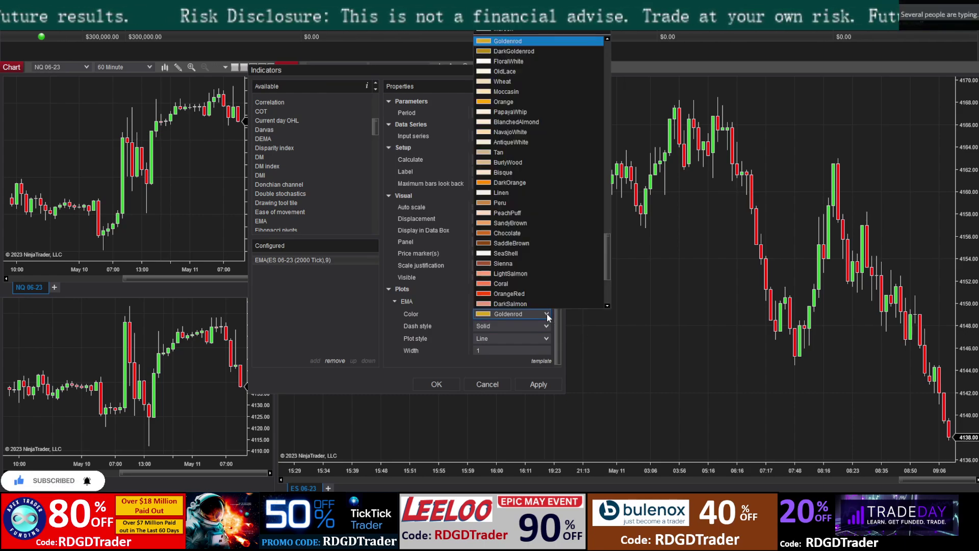
{"action": "scroll", "coordinate": [547, 317], "scroll_direction": "down", "scroll_amount": 1}
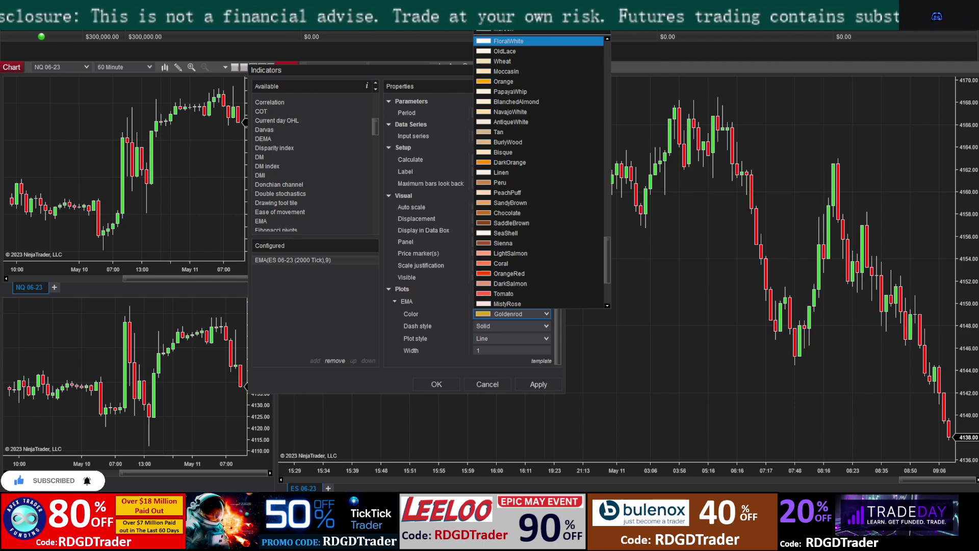
{"action": "left_click", "coordinate": [509, 42]}
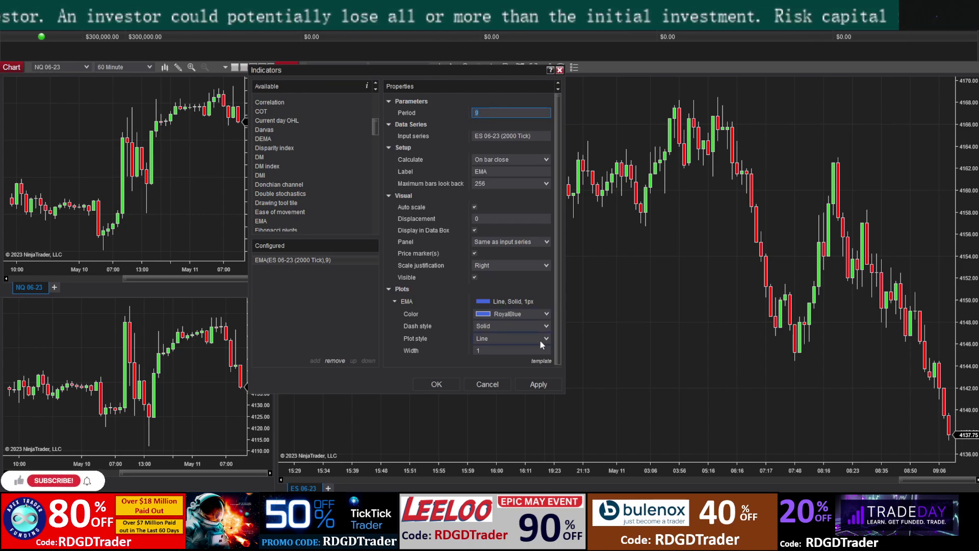
{"action": "left_click", "coordinate": [547, 326]}
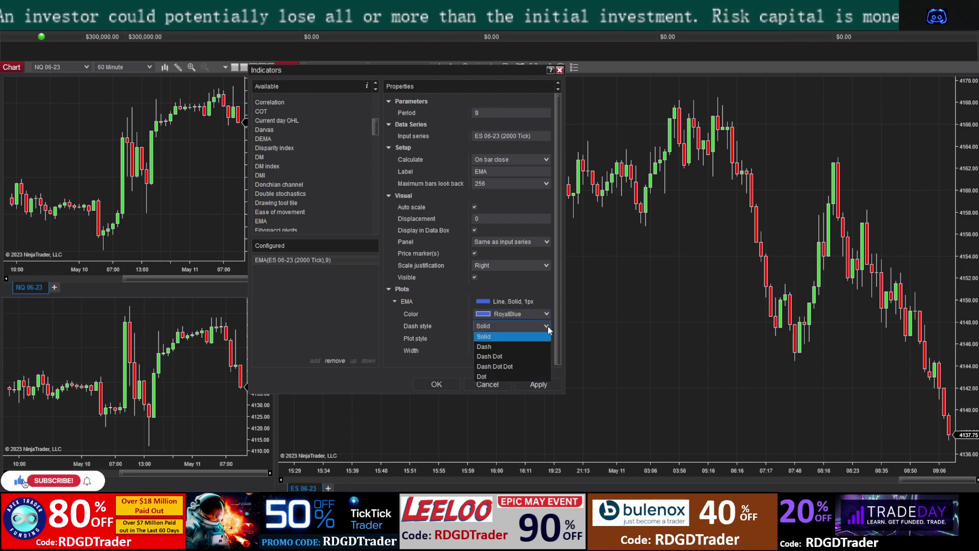
{"action": "left_click", "coordinate": [513, 367]}
{"action": "left_click", "coordinate": [533, 384]}
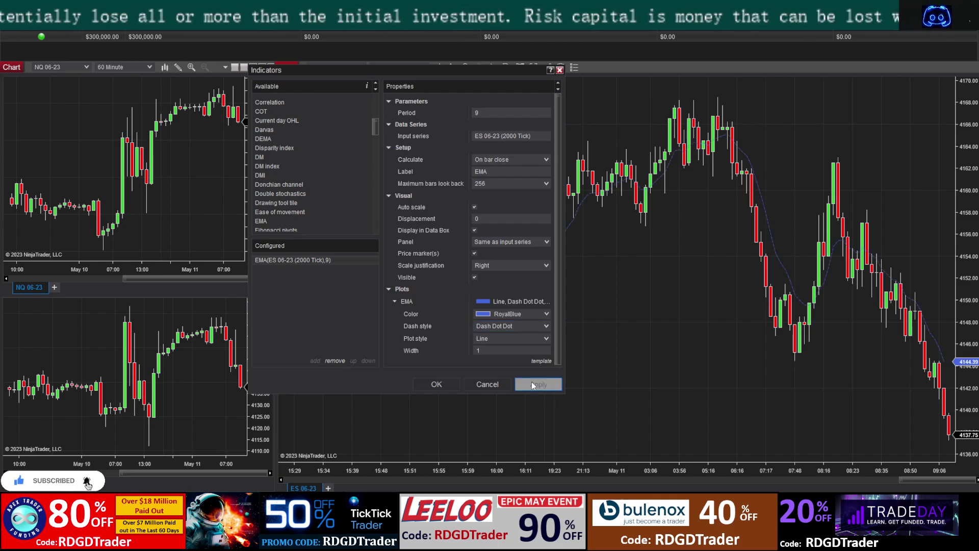
{"action": "left_click", "coordinate": [438, 384]}
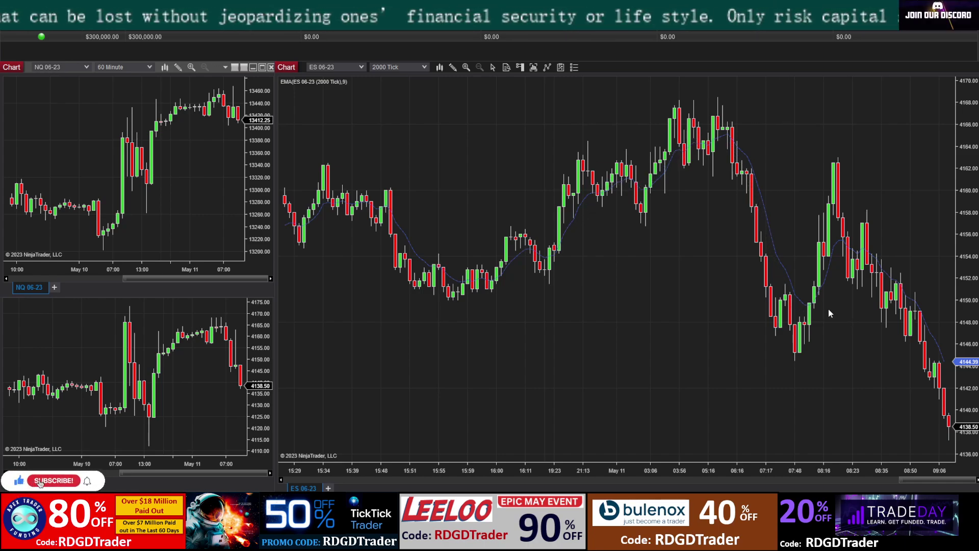
Step: Add a second EMA indicator to the ES 2000 Tick chart and set its period to 50
{"action": "left_click", "coordinate": [547, 67]}
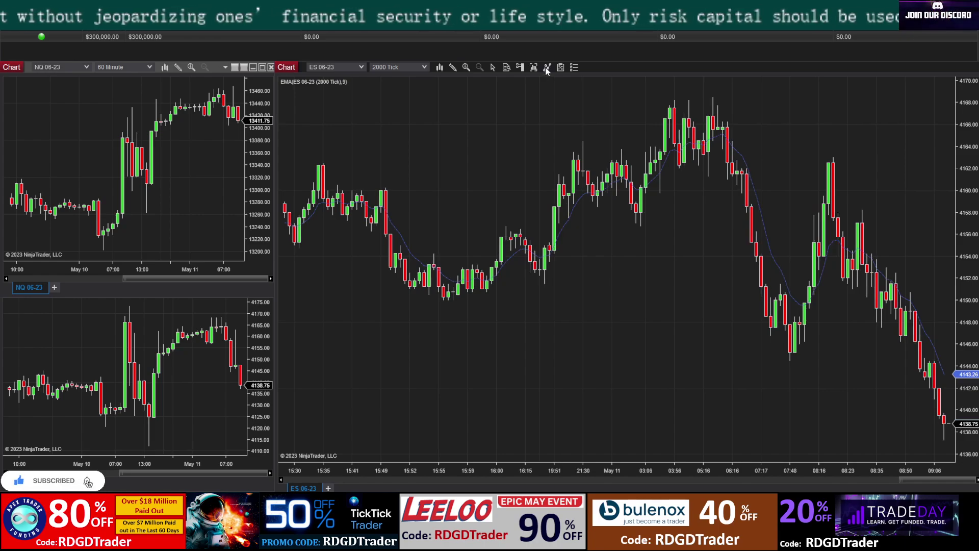
{"action": "left_click_drag", "start_coordinate": [623, 169], "coordinate": [389, 65]}
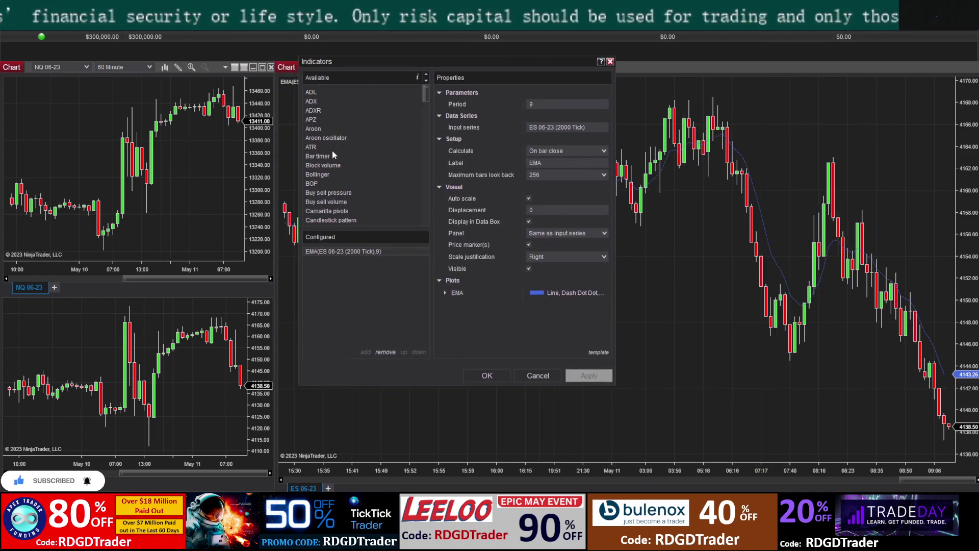
{"action": "scroll", "coordinate": [336, 173], "scroll_direction": "down", "scroll_amount": 3}
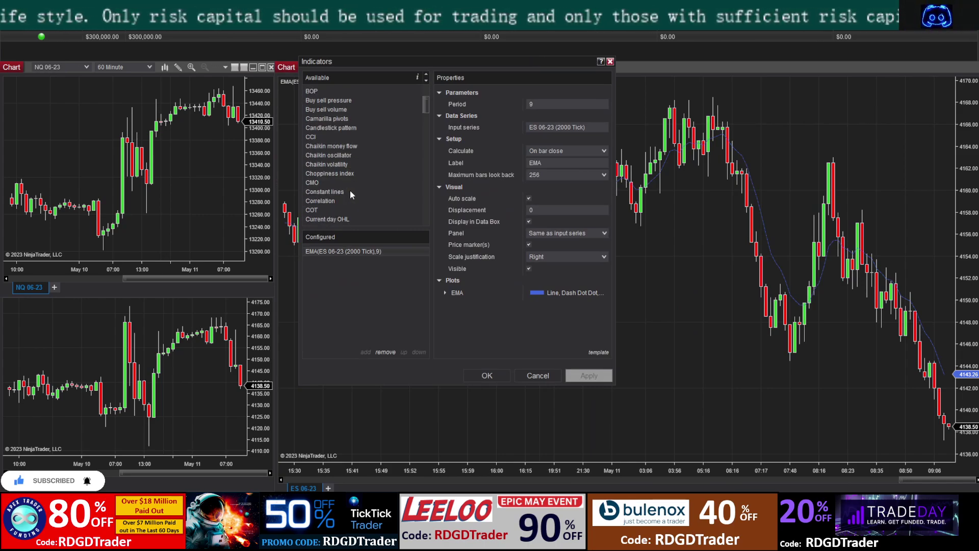
{"action": "scroll", "coordinate": [345, 173], "scroll_direction": "down", "scroll_amount": 1}
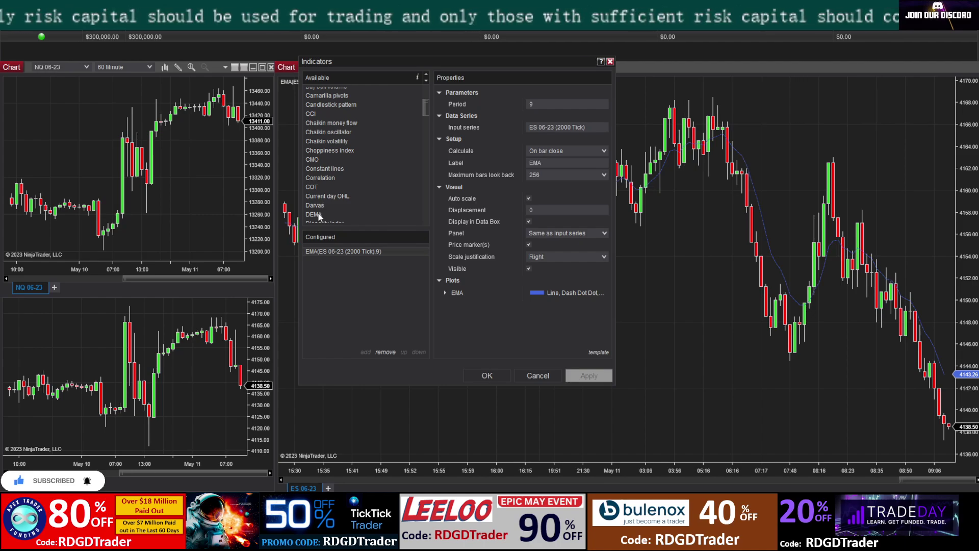
{"action": "scroll", "coordinate": [317, 213], "scroll_direction": "down", "scroll_amount": 1}
{"action": "scroll", "coordinate": [320, 210], "scroll_direction": "down", "scroll_amount": 2}
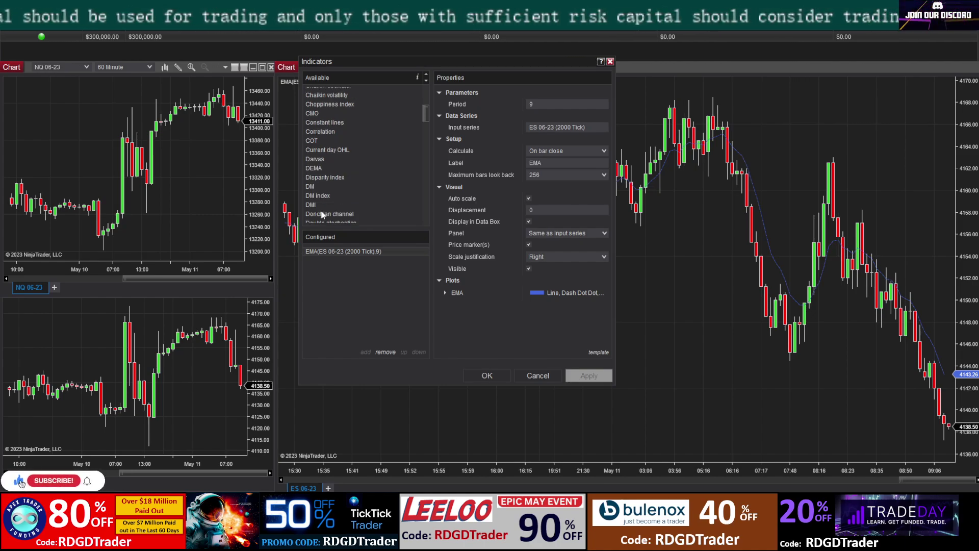
{"action": "scroll", "coordinate": [322, 209], "scroll_direction": "down", "scroll_amount": 1}
{"action": "left_click", "coordinate": [314, 203]}
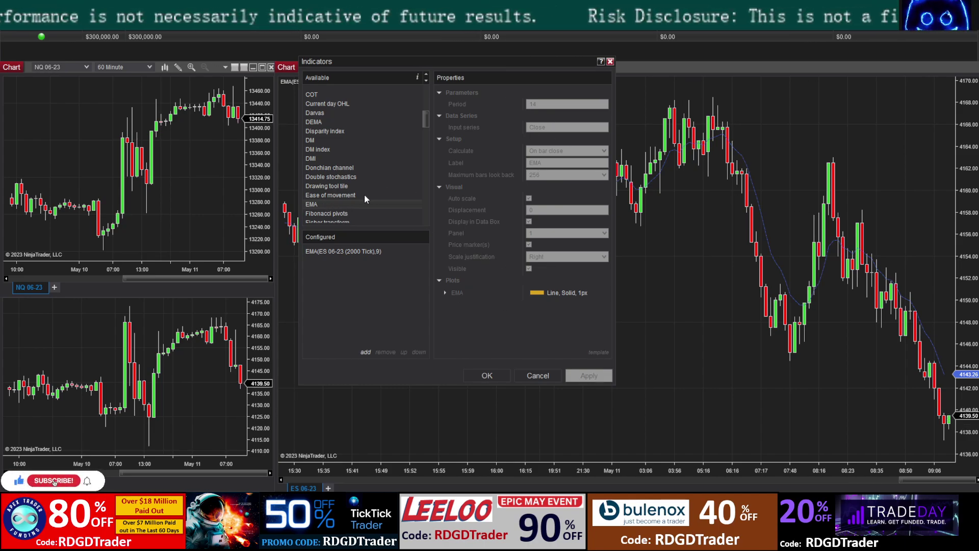
{"action": "left_click", "coordinate": [366, 351]}
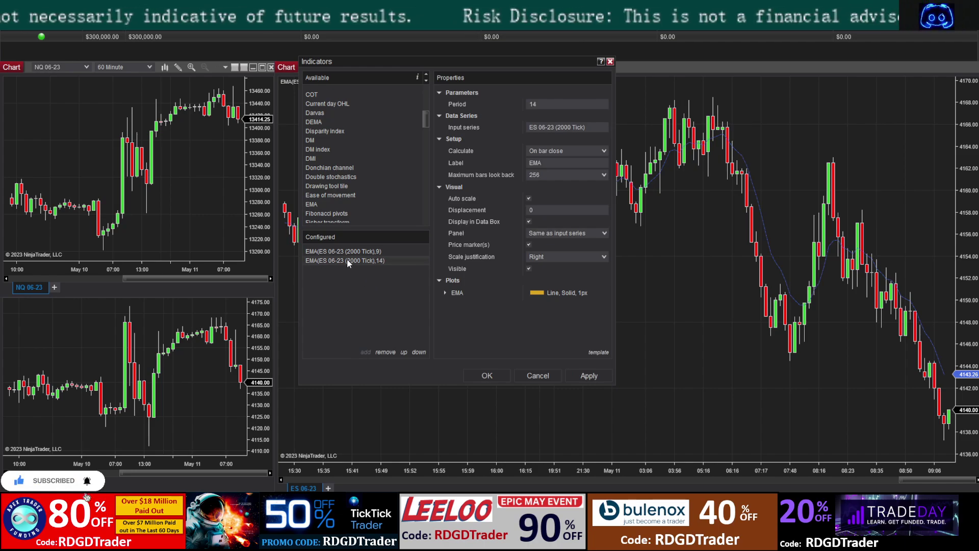
{"action": "type", "text": "50"}
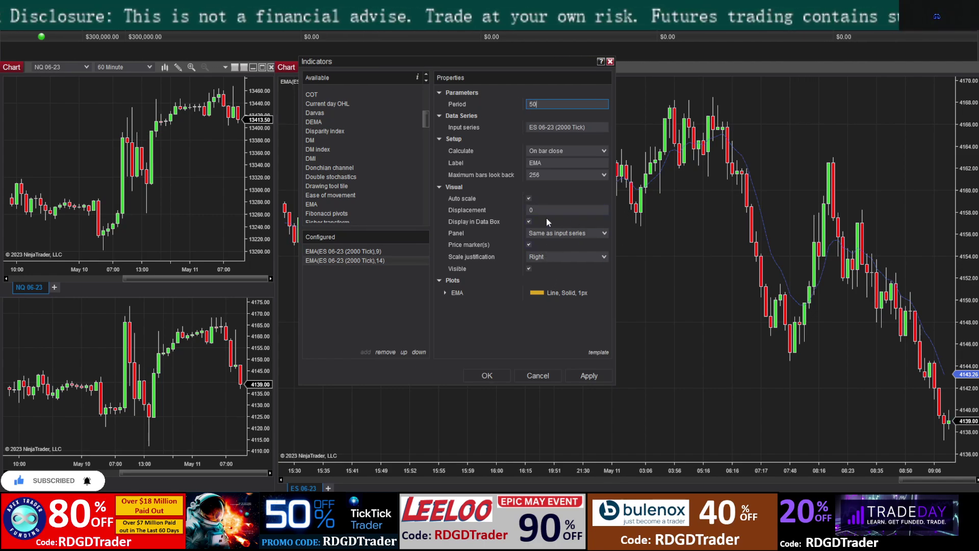
Step: Set the 50-period EMA's dash style to Dash Dot Dot and confirm the indicator settings
{"action": "left_click", "coordinate": [444, 293]}
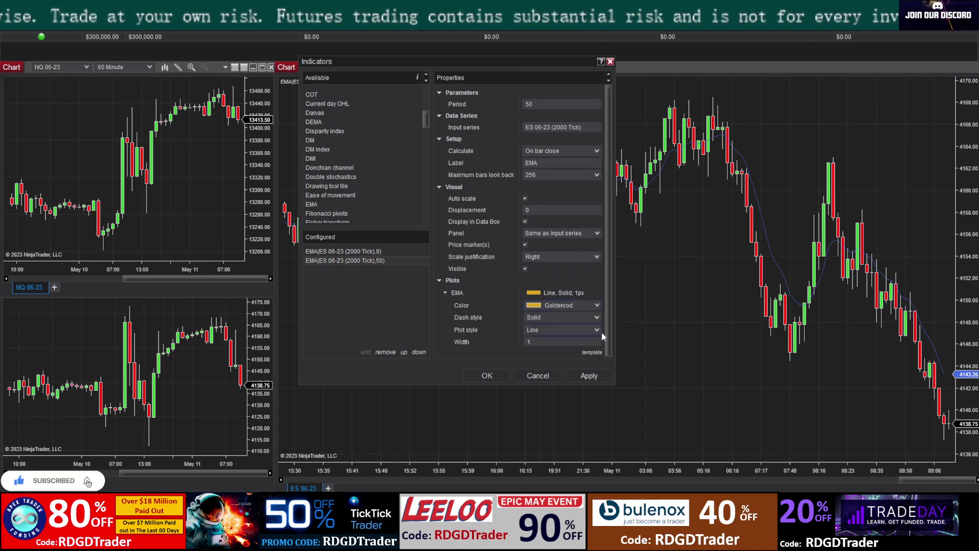
{"action": "left_click", "coordinate": [596, 317]}
{"action": "left_click", "coordinate": [573, 354]}
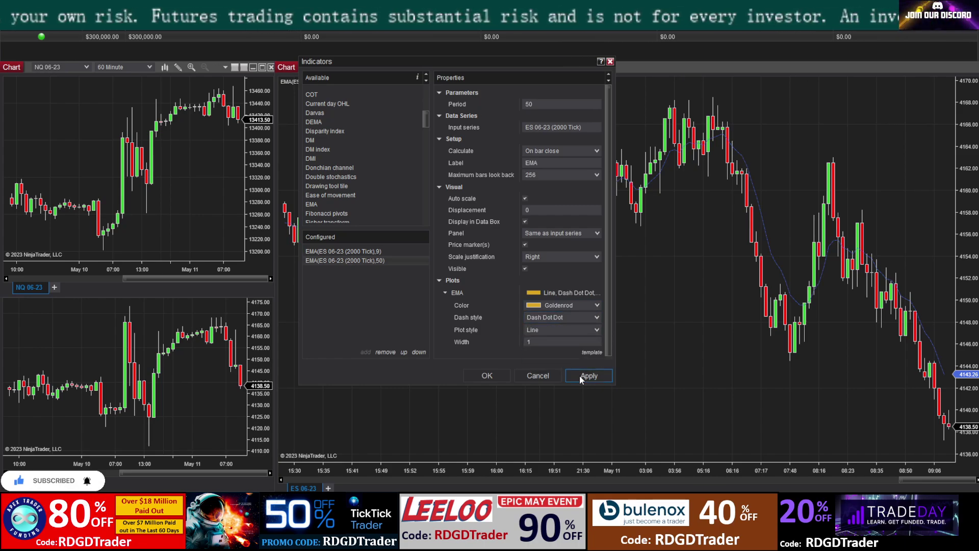
{"action": "left_click", "coordinate": [495, 378]}
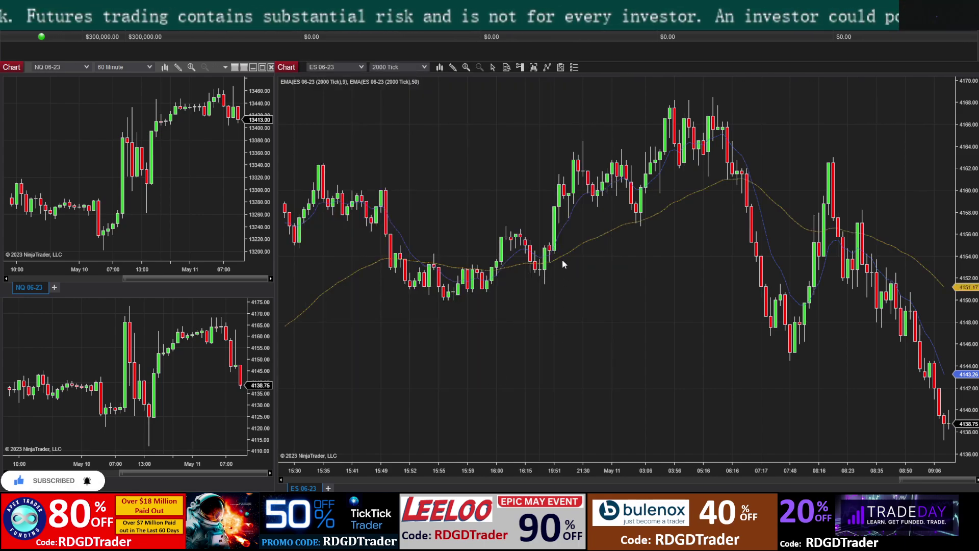
Step: Change the 9-period EMA's plot color to DeepSkyBlue and apply it, keeping only the two EMAs configured
{"action": "key", "text": "ctrl+i"}
{"action": "double_click", "coordinate": [567, 218]}
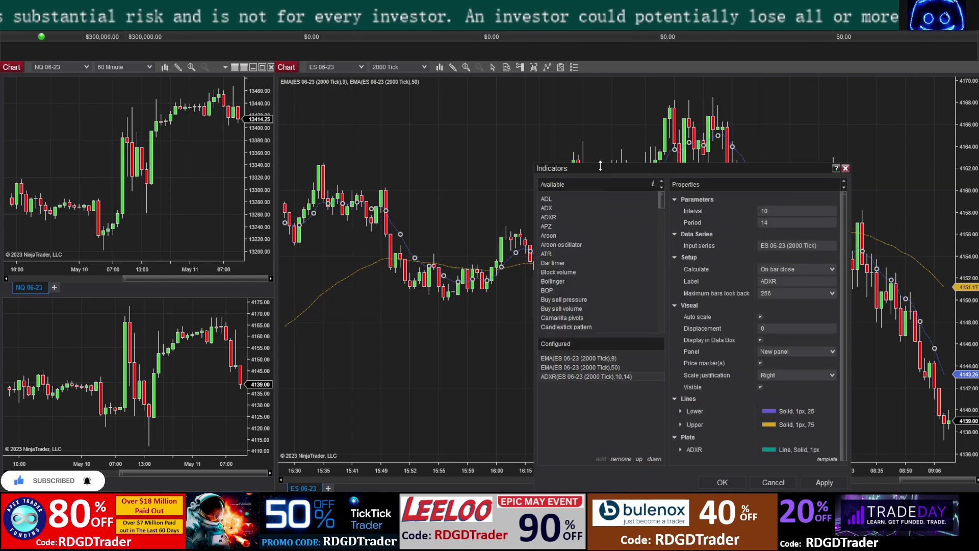
{"action": "left_click_drag", "start_coordinate": [596, 170], "coordinate": [353, 81]}
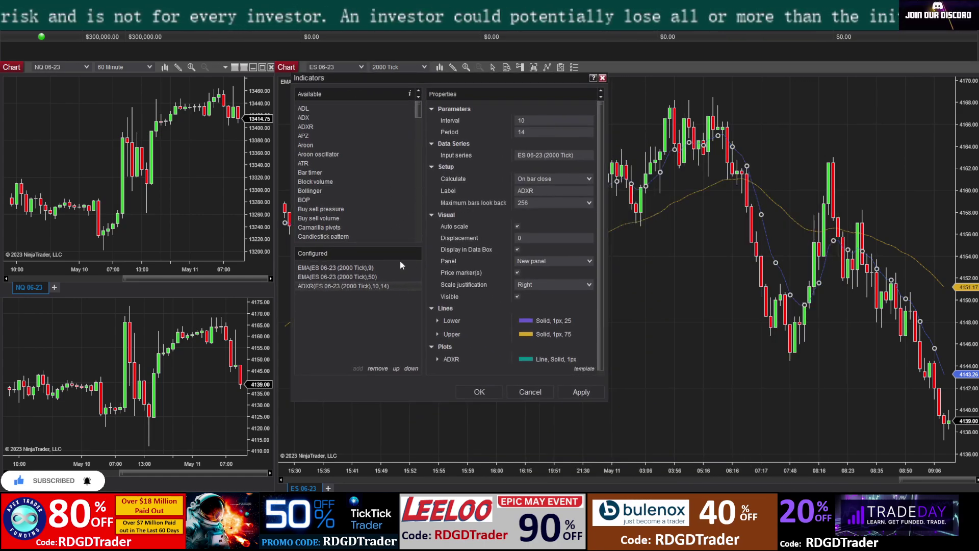
{"action": "left_click", "coordinate": [377, 369]}
{"action": "left_click", "coordinate": [354, 268]}
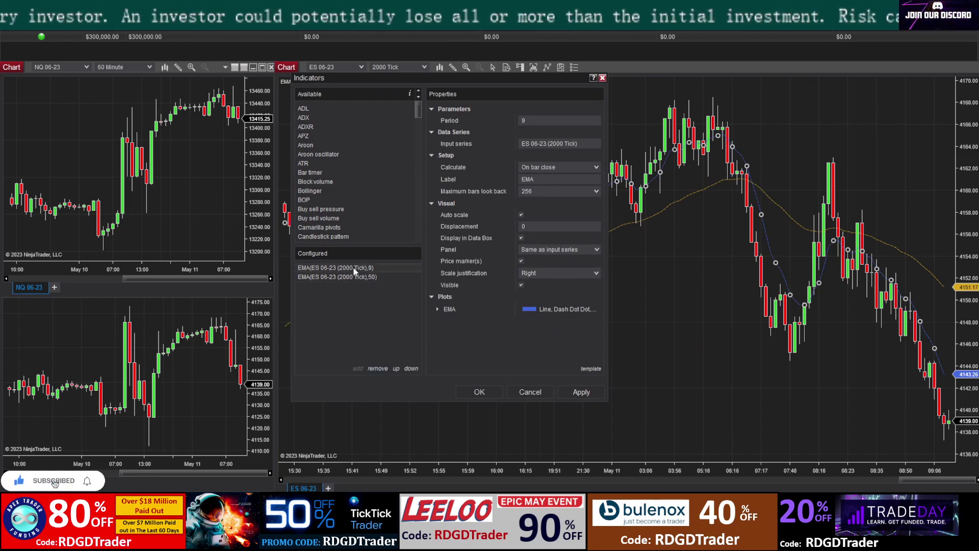
{"action": "left_click", "coordinate": [487, 308]}
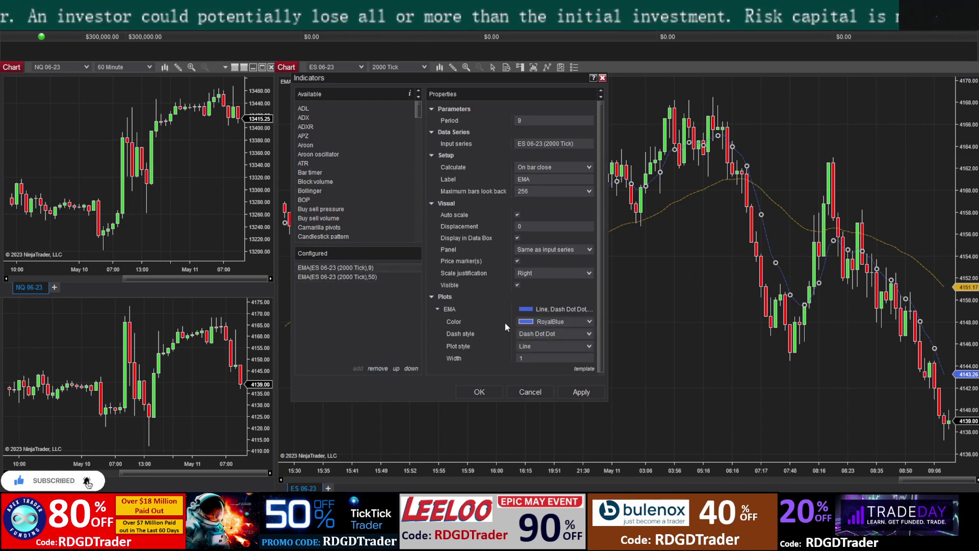
{"action": "left_click", "coordinate": [588, 322]}
{"action": "scroll", "coordinate": [566, 181], "scroll_direction": "down", "scroll_amount": 5}
{"action": "left_click", "coordinate": [555, 51]}
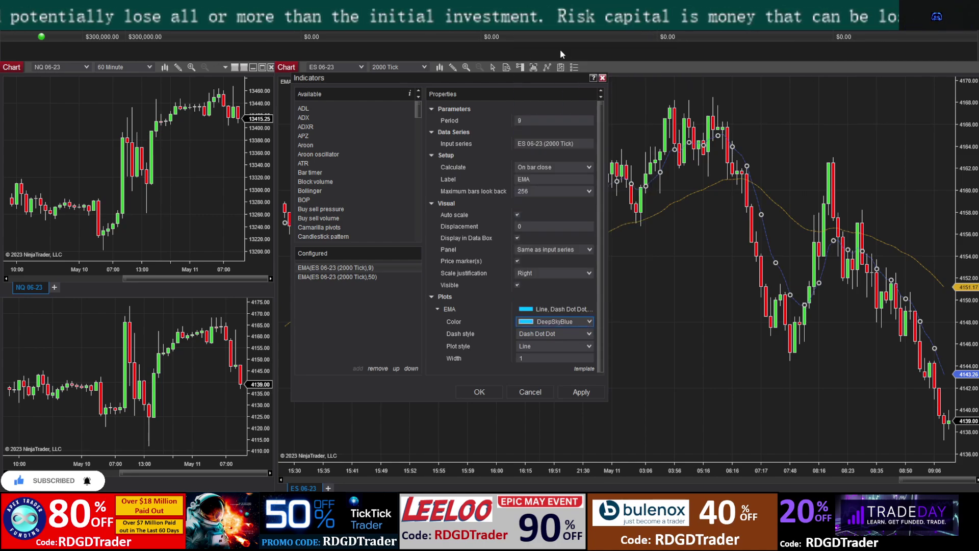
{"action": "left_click", "coordinate": [579, 392]}
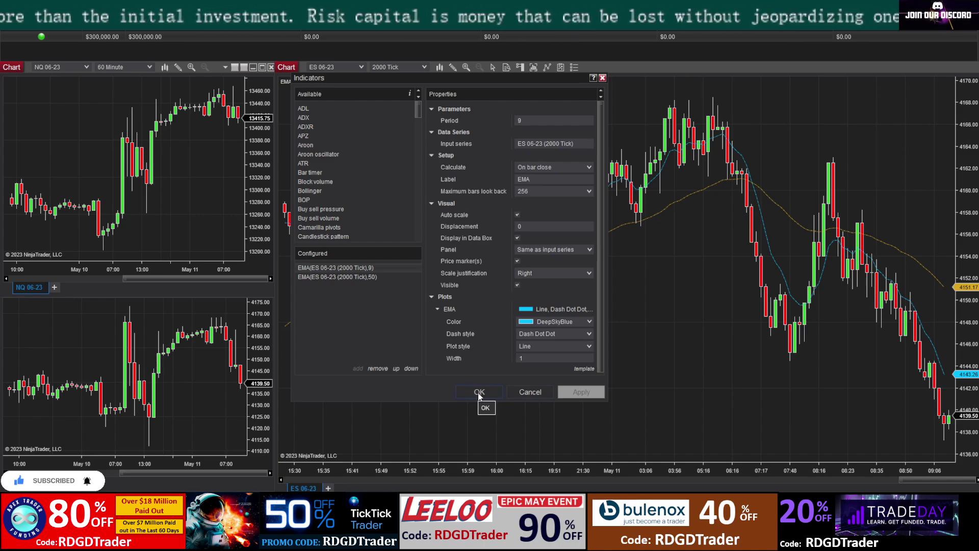
Step: Add a third EMA indicator to the ES 2000 Tick chart and set its period to 200
{"action": "left_click_drag", "start_coordinate": [356, 82], "coordinate": [64, 64]}
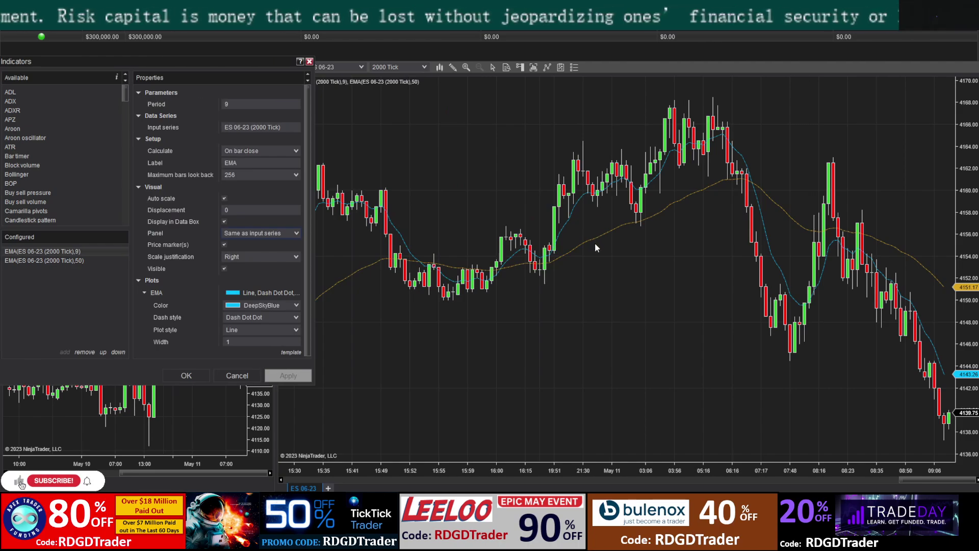
{"action": "left_click_drag", "start_coordinate": [124, 62], "coordinate": [468, 78]}
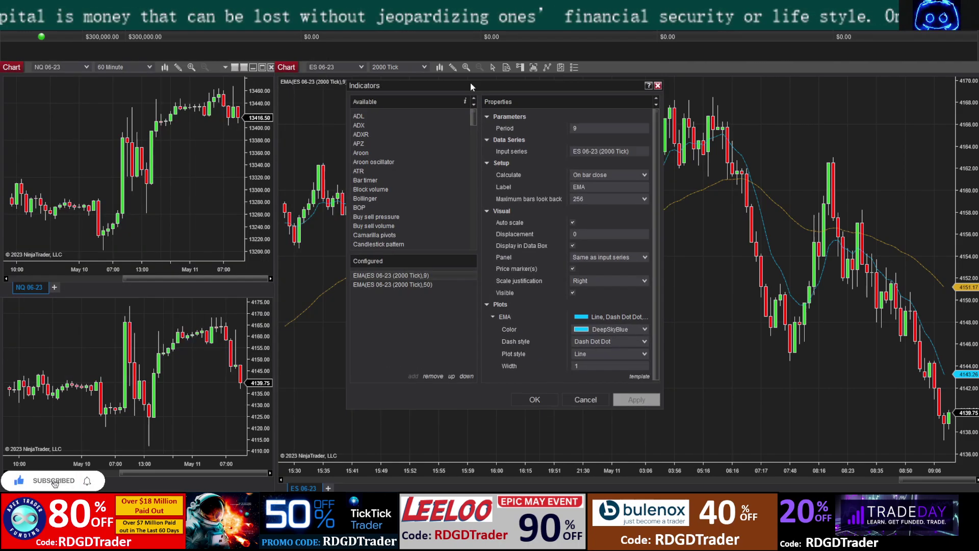
{"action": "scroll", "coordinate": [397, 189], "scroll_direction": "down", "scroll_amount": 2}
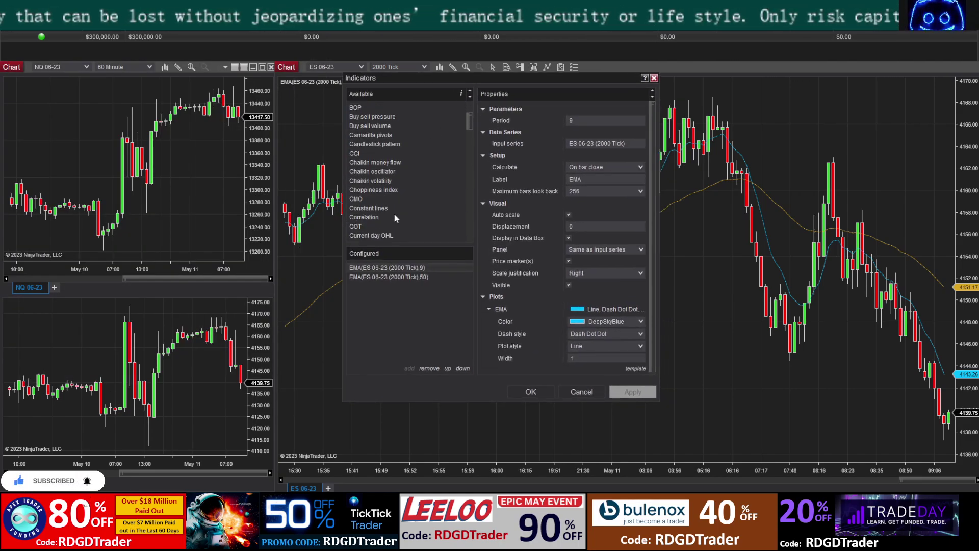
{"action": "scroll", "coordinate": [394, 214], "scroll_direction": "down", "scroll_amount": 5}
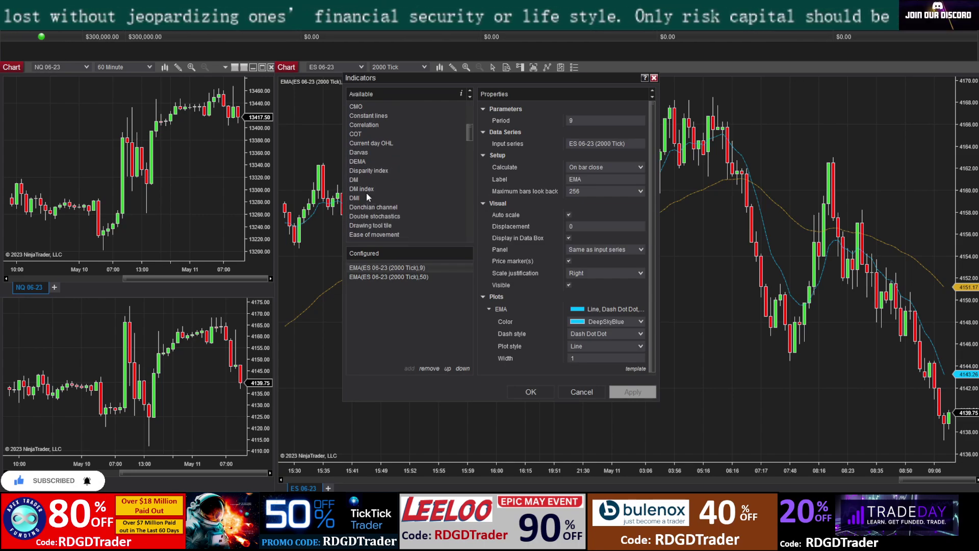
{"action": "scroll", "coordinate": [366, 193], "scroll_direction": "down", "scroll_amount": 2}
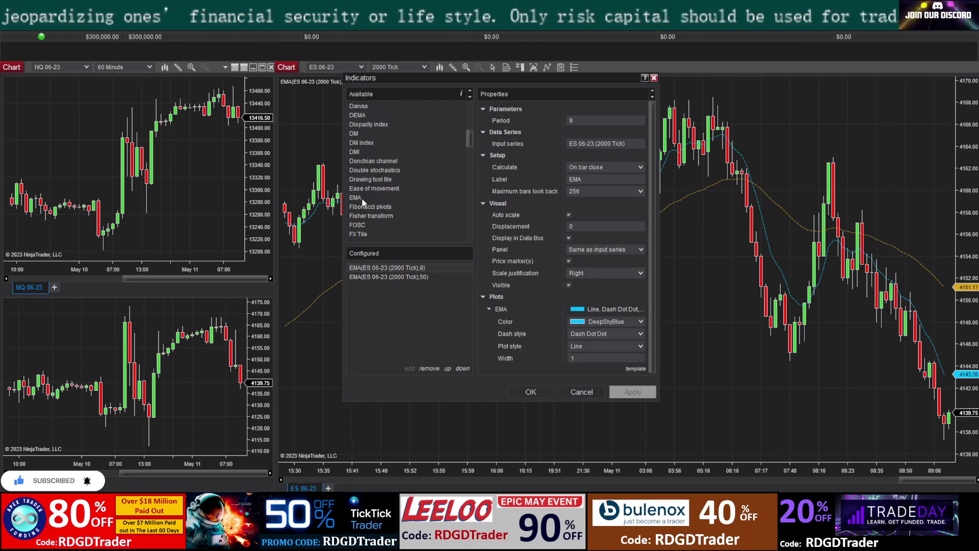
{"action": "left_click", "coordinate": [368, 198]}
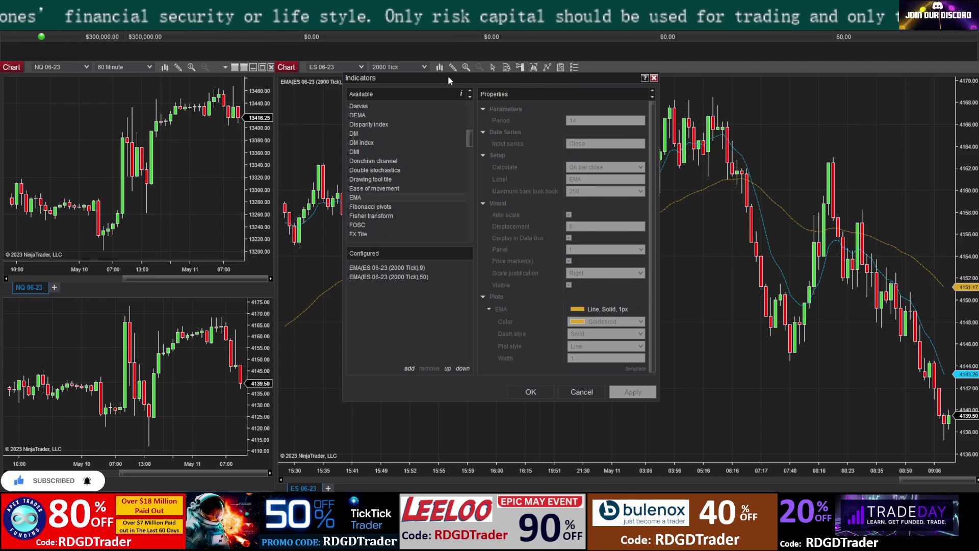
{"action": "left_click_drag", "start_coordinate": [447, 75], "coordinate": [393, 50]}
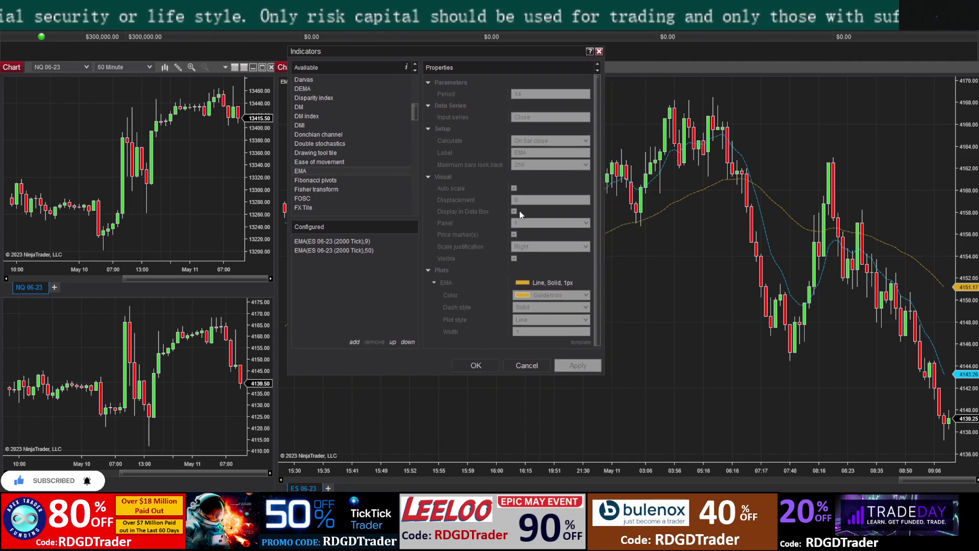
{"action": "left_click", "coordinate": [354, 341]}
{"action": "left_click", "coordinate": [539, 92]}
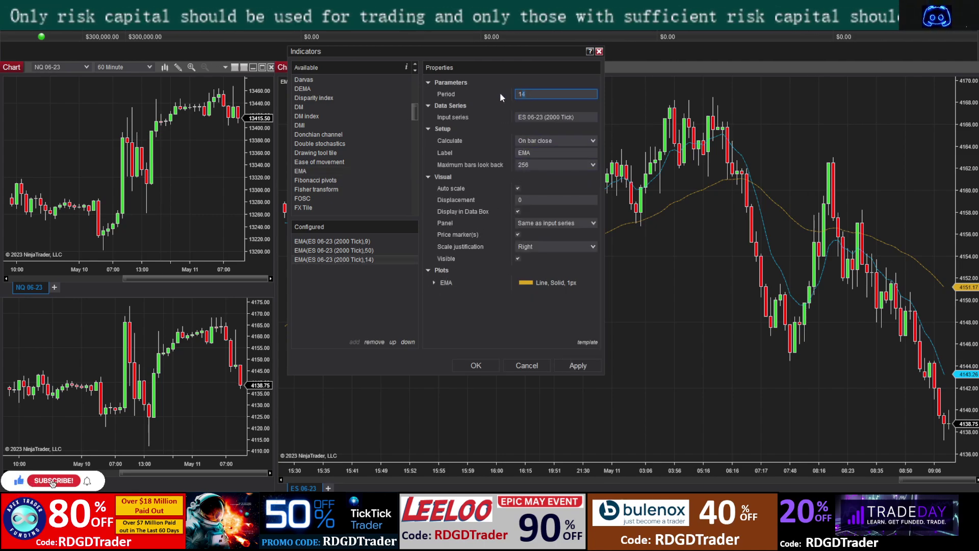
{"action": "type", "text": "200"}
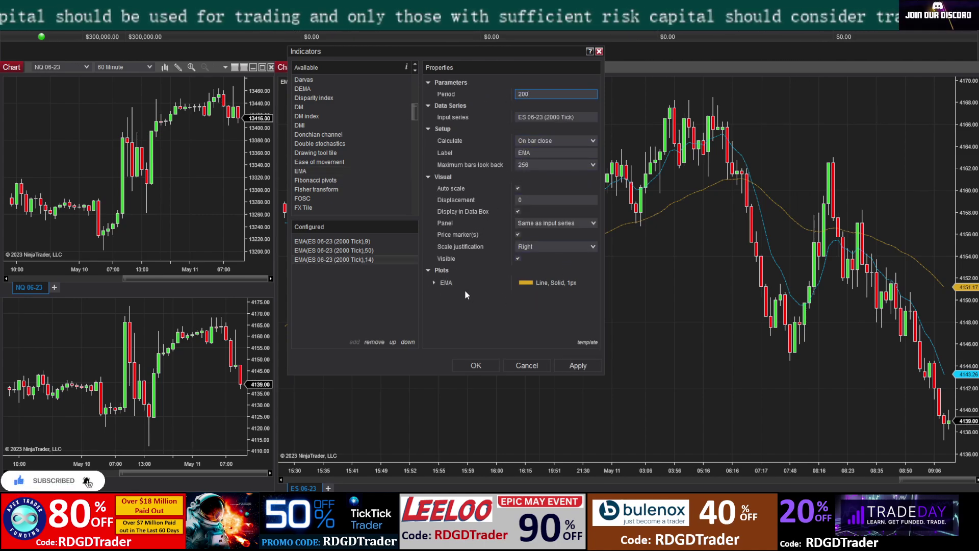
Step: Set the 200-period EMA's plot color to Lime, apply it and confirm the indicator settings
{"action": "left_click", "coordinate": [434, 283]}
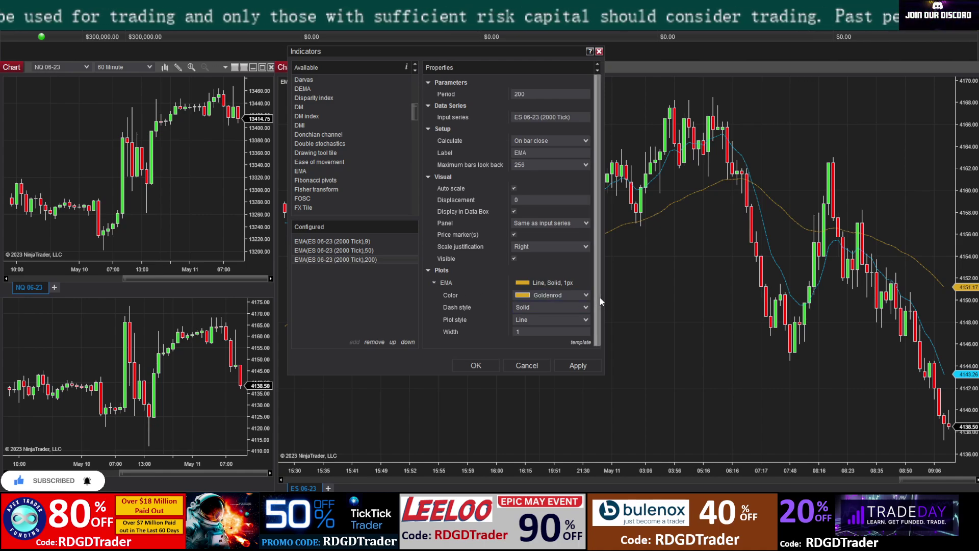
{"action": "left_click", "coordinate": [585, 295]}
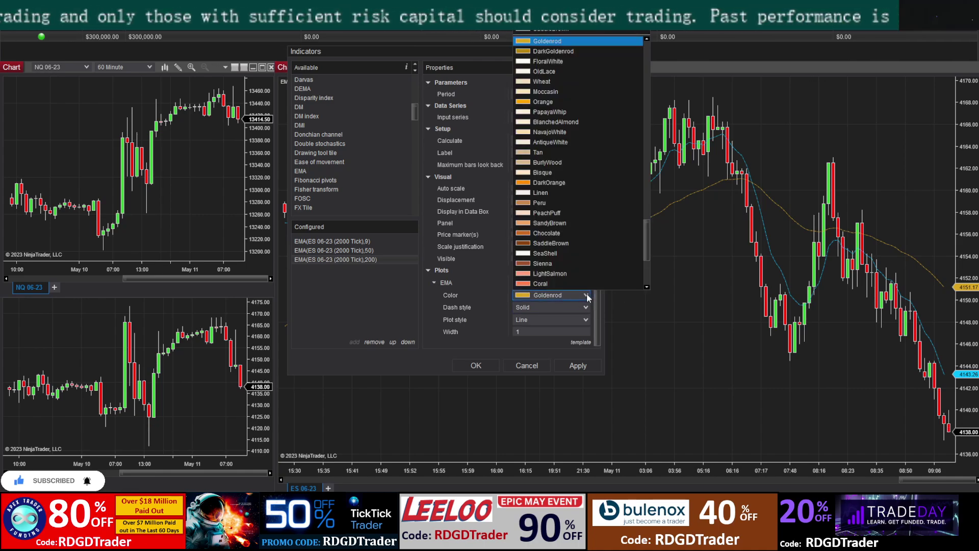
{"action": "scroll", "coordinate": [594, 239], "scroll_direction": "up", "scroll_amount": 4}
{"action": "scroll", "coordinate": [602, 164], "scroll_direction": "up", "scroll_amount": 4}
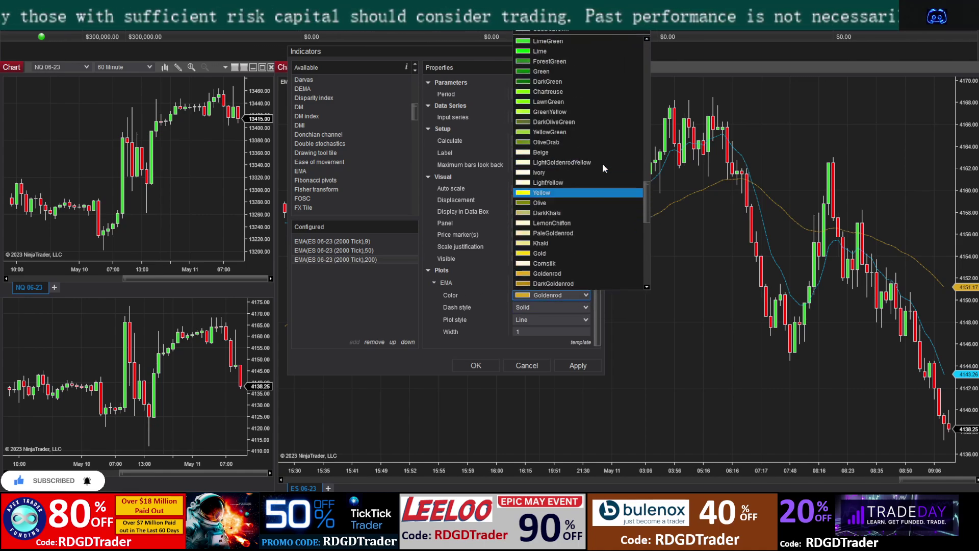
{"action": "left_click", "coordinate": [570, 53]}
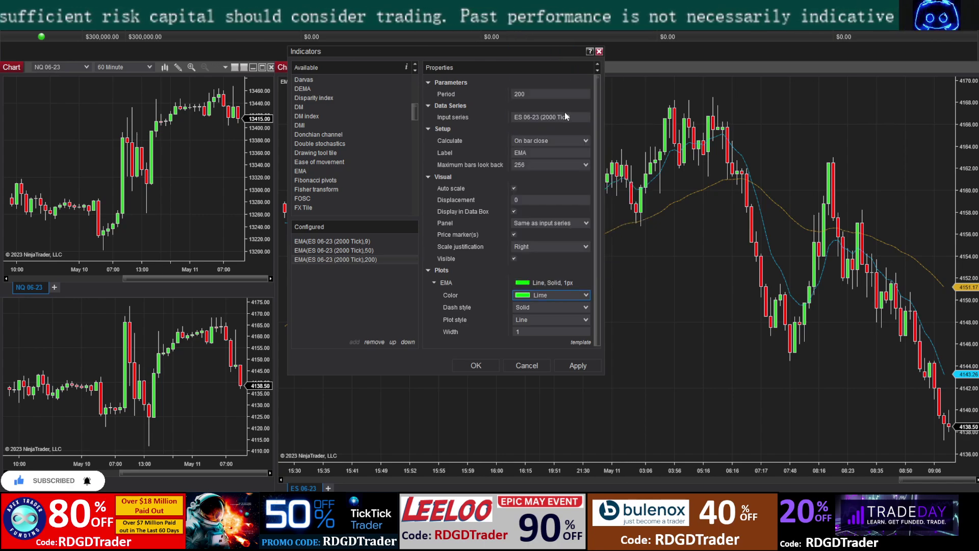
{"action": "left_click", "coordinate": [572, 366]}
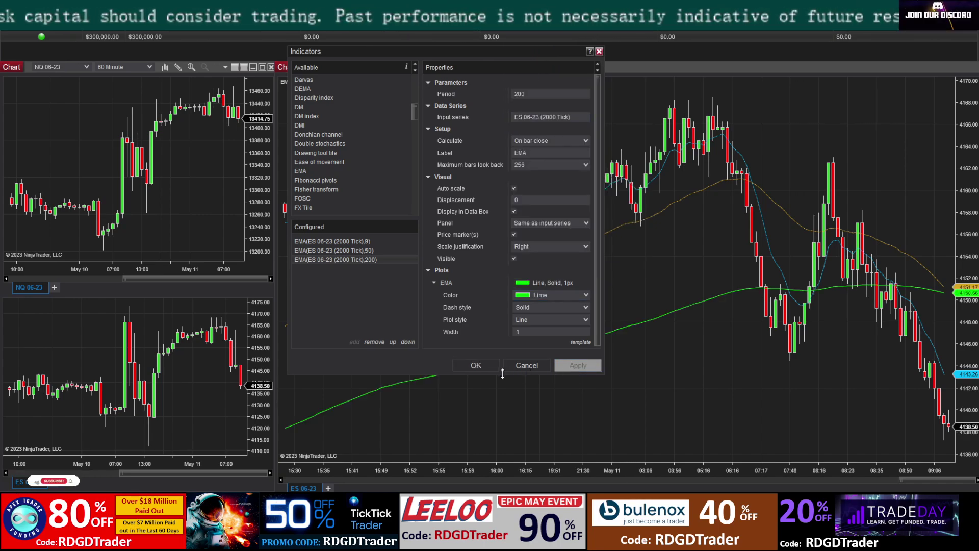
{"action": "left_click", "coordinate": [478, 365]}
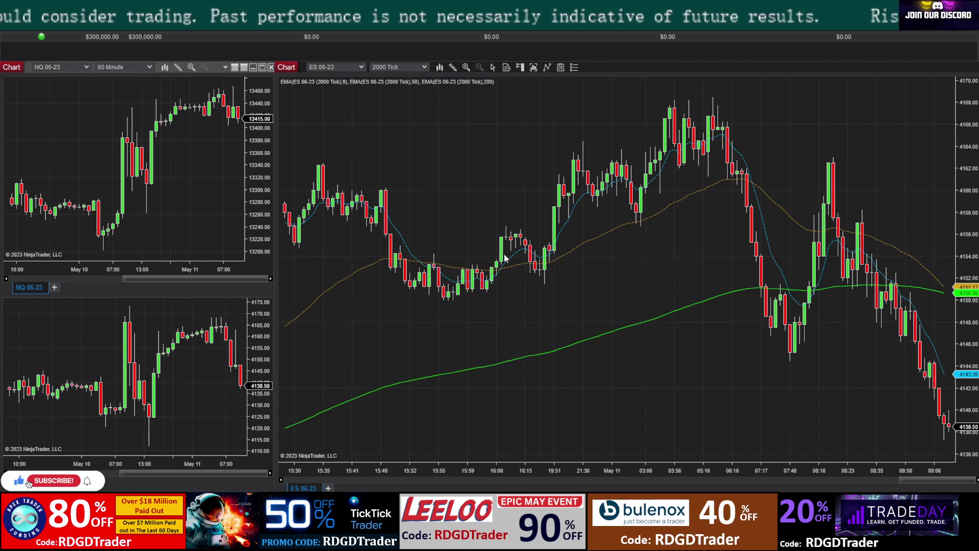
Step: Examine the ES 2000 Tick price bars in relation to the 9-, 50- and 200-period EMAs
{"action": "scroll", "coordinate": [748, 385], "scroll_direction": "down", "scroll_amount": 4}
{"action": "scroll", "coordinate": [748, 385], "scroll_direction": "down", "scroll_amount": 3}
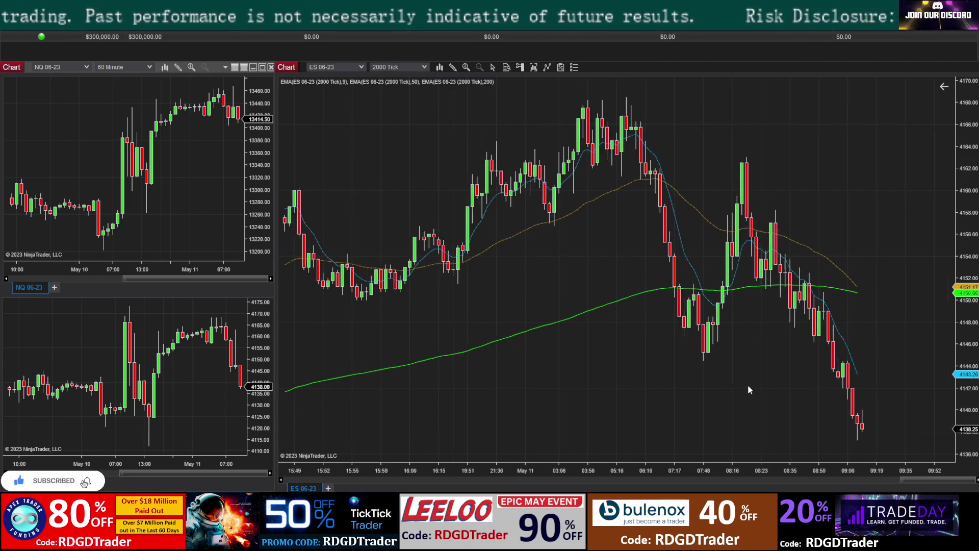
{"action": "scroll", "coordinate": [641, 350], "scroll_direction": "up", "scroll_amount": 2}
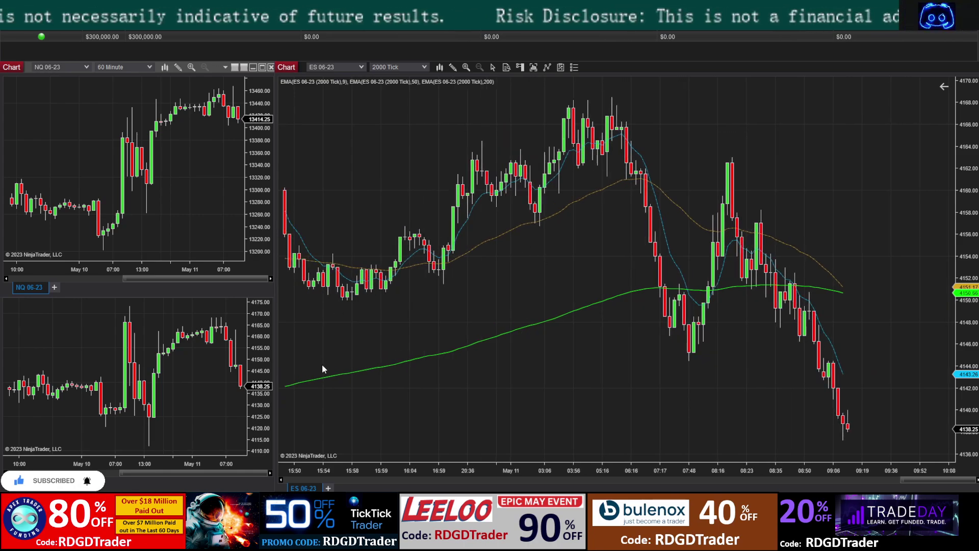
{"action": "scroll", "coordinate": [544, 239], "scroll_direction": "up", "scroll_amount": 2}
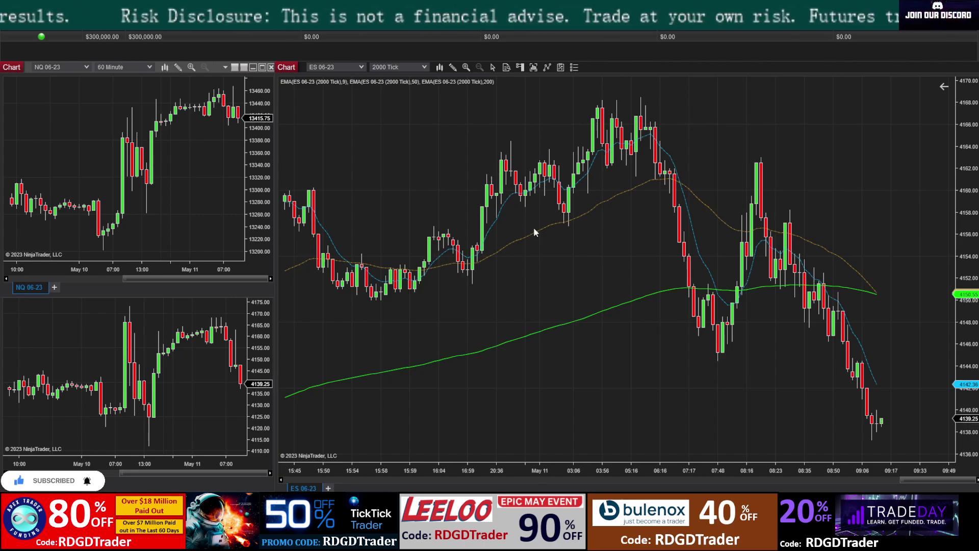
{"action": "scroll", "coordinate": [680, 262], "scroll_direction": "down", "scroll_amount": 2}
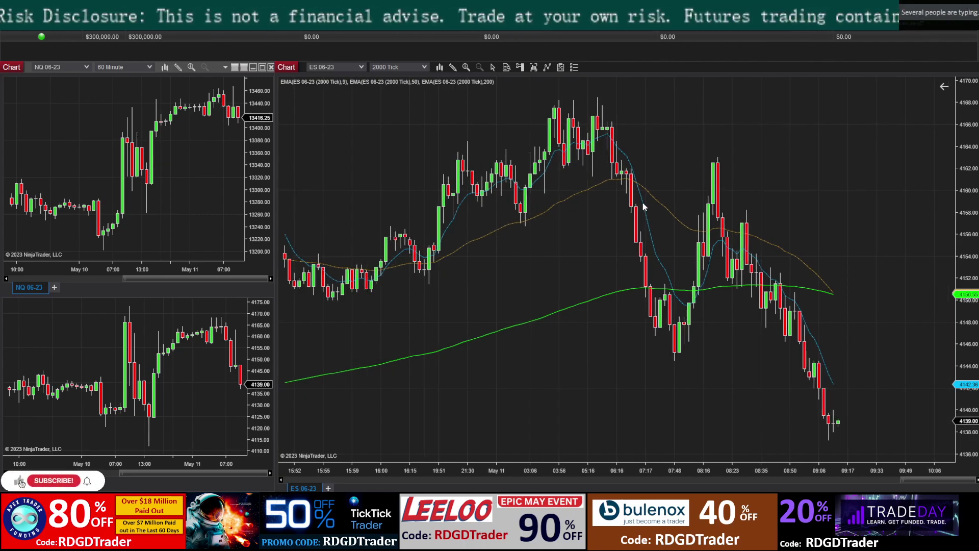
{"action": "scroll", "coordinate": [643, 206], "scroll_direction": "down", "scroll_amount": 2}
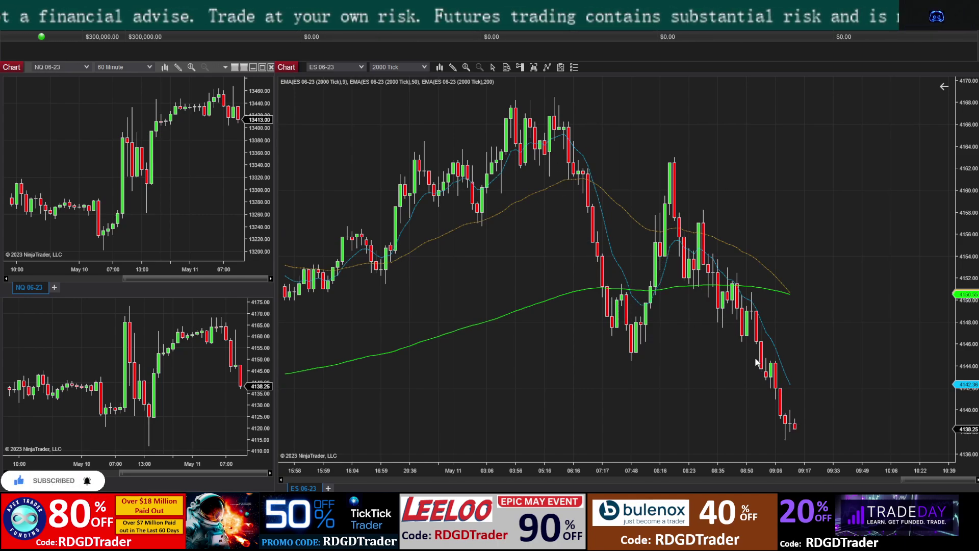
{"action": "scroll", "coordinate": [756, 362], "scroll_direction": "down", "scroll_amount": 1}
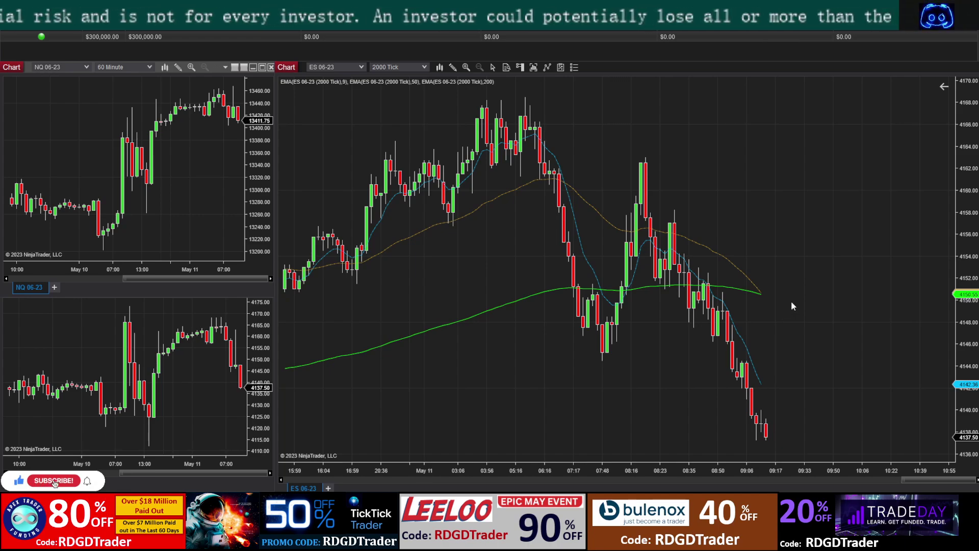
{"action": "scroll", "coordinate": [791, 298], "scroll_direction": "up", "scroll_amount": 5}
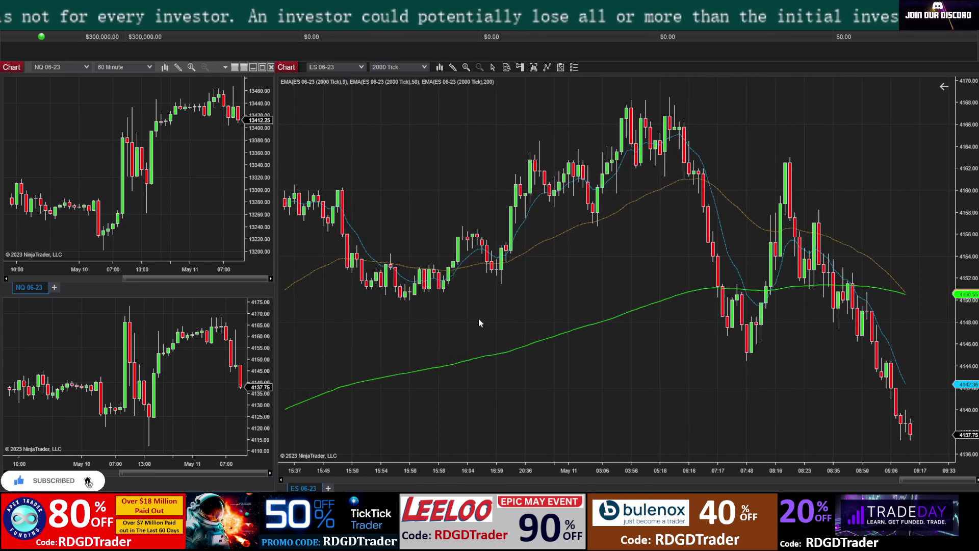
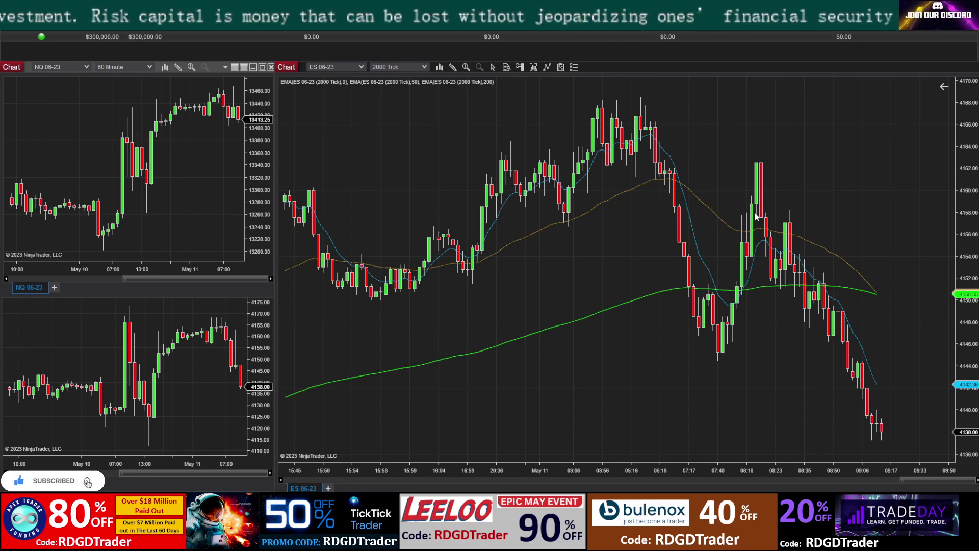
Step: Add a fourth EMA indicator to the ES 2000 Tick chart and set its period to 20
{"action": "left_click", "coordinate": [534, 68]}
{"action": "left_click_drag", "start_coordinate": [582, 167], "coordinate": [415, 75]}
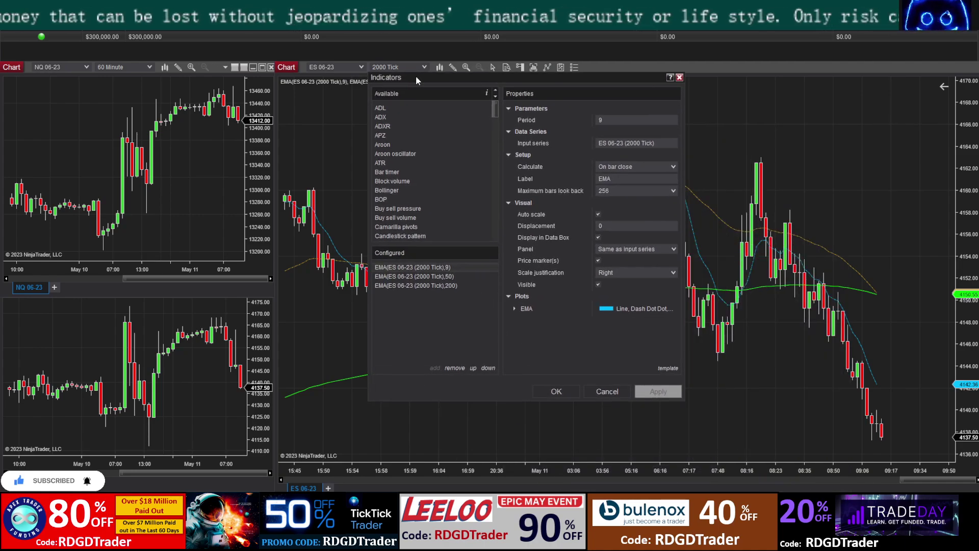
{"action": "scroll", "coordinate": [403, 184], "scroll_direction": "down", "scroll_amount": 3}
{"action": "scroll", "coordinate": [396, 199], "scroll_direction": "down", "scroll_amount": 3}
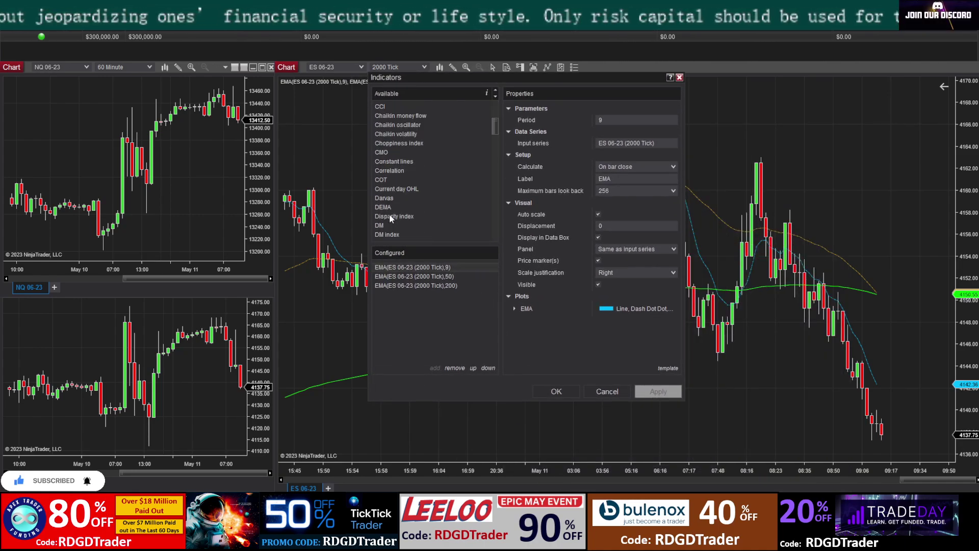
{"action": "scroll", "coordinate": [389, 213], "scroll_direction": "down", "scroll_amount": 3}
{"action": "double_click", "coordinate": [387, 221]}
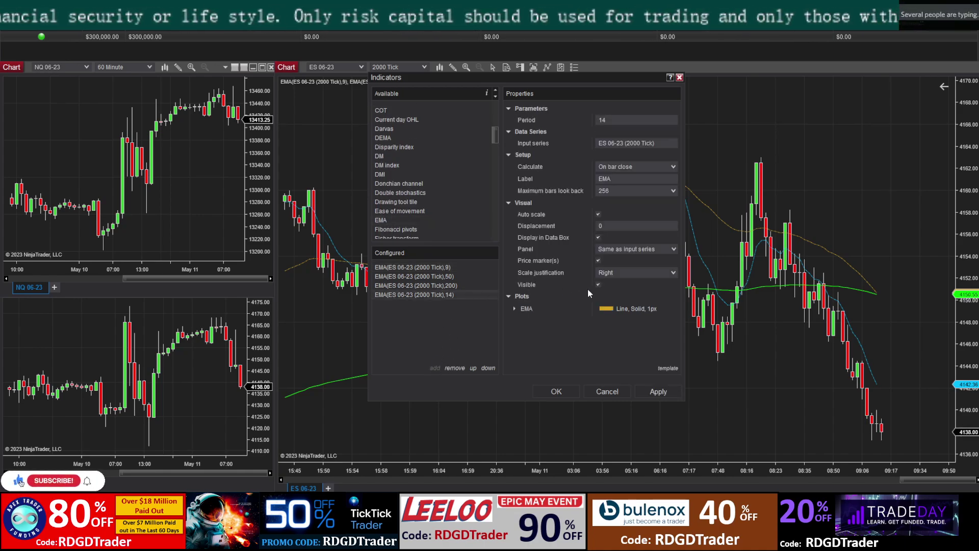
{"action": "left_click", "coordinate": [621, 122]}
{"action": "key", "text": "BackSpace"}
{"action": "key", "text": "BackSpace"}
{"action": "type", "text": "20"}
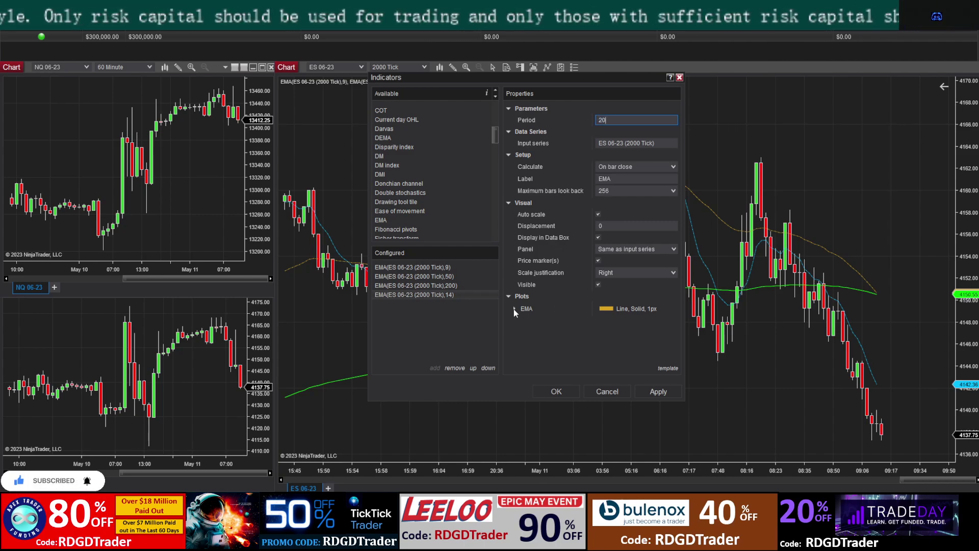
Step: Change the 20-period EMA's plot color to Red and apply it
{"action": "left_click", "coordinate": [514, 308]}
{"action": "left_click", "coordinate": [668, 323]}
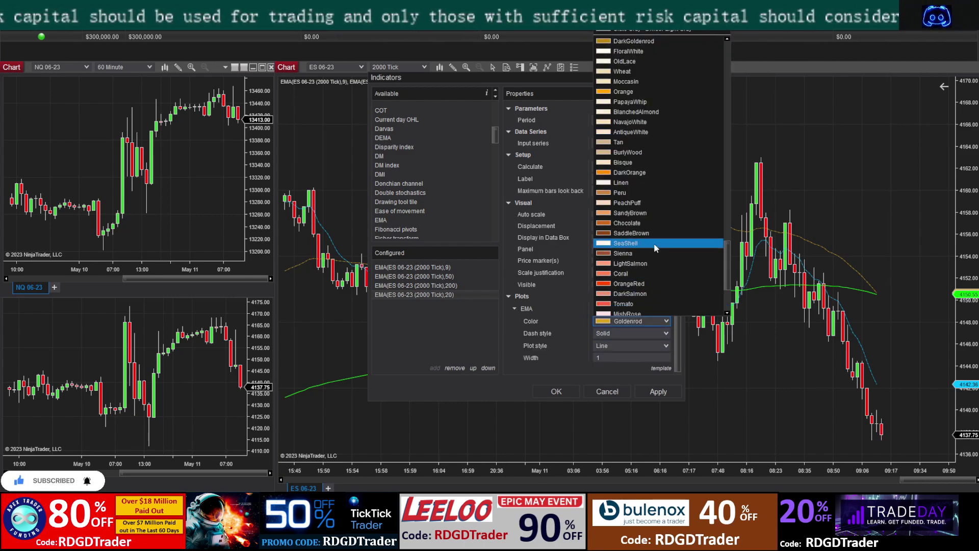
{"action": "scroll", "coordinate": [654, 242], "scroll_direction": "down", "scroll_amount": 5}
{"action": "left_click", "coordinate": [646, 257]}
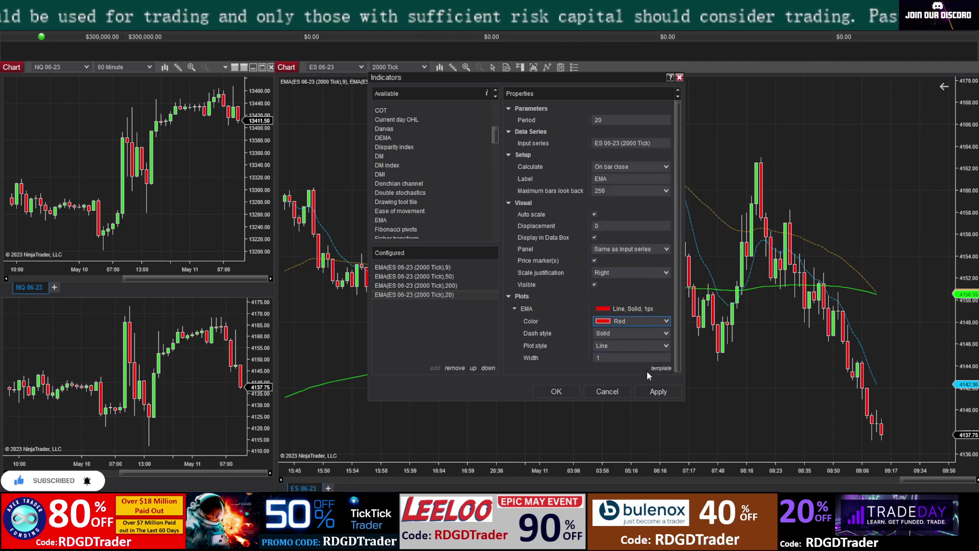
{"action": "left_click", "coordinate": [657, 391]}
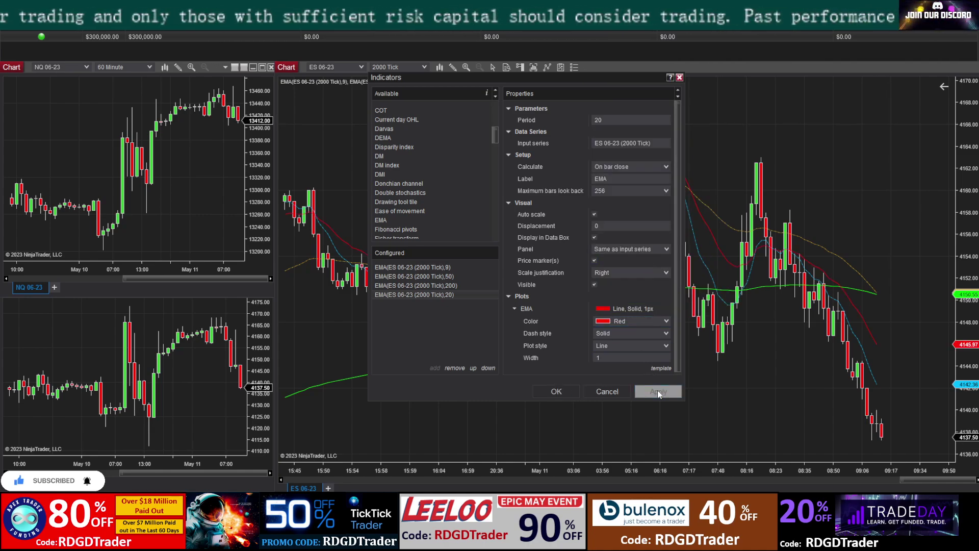
Step: Set the 20-period EMA's dash style to Dash Dot Dot, keeping the Line plot style, and confirm the indicator settings
{"action": "left_click", "coordinate": [663, 345]}
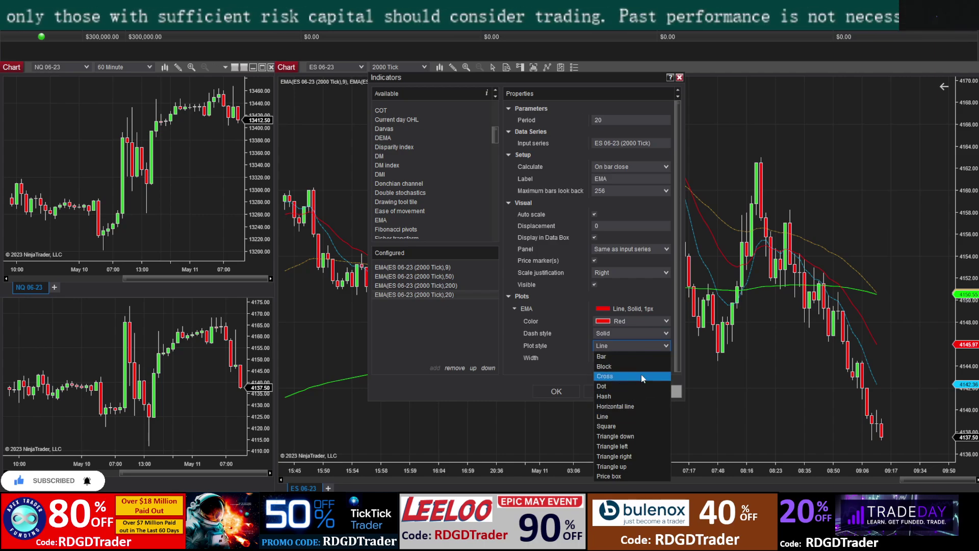
{"action": "left_click", "coordinate": [647, 309]}
{"action": "left_click", "coordinate": [658, 333]}
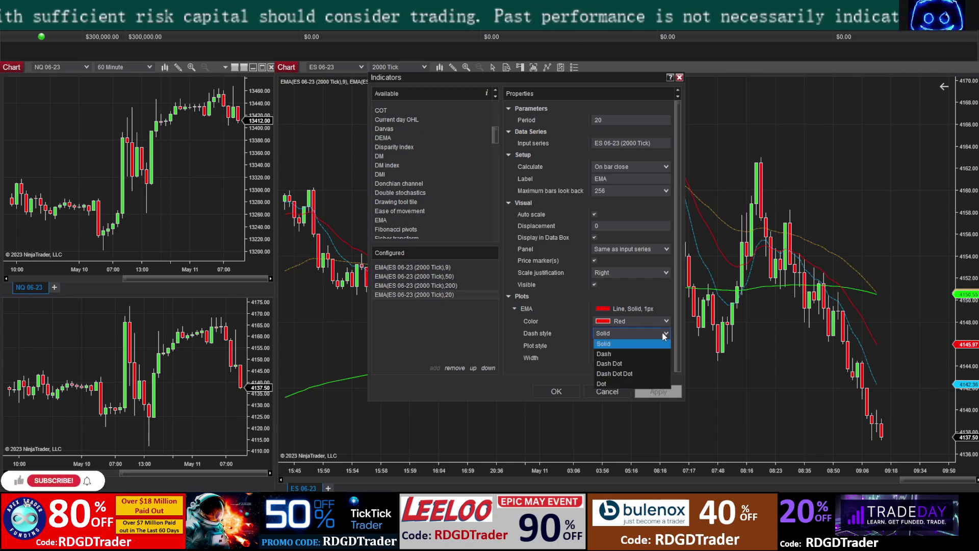
{"action": "left_click", "coordinate": [655, 373]}
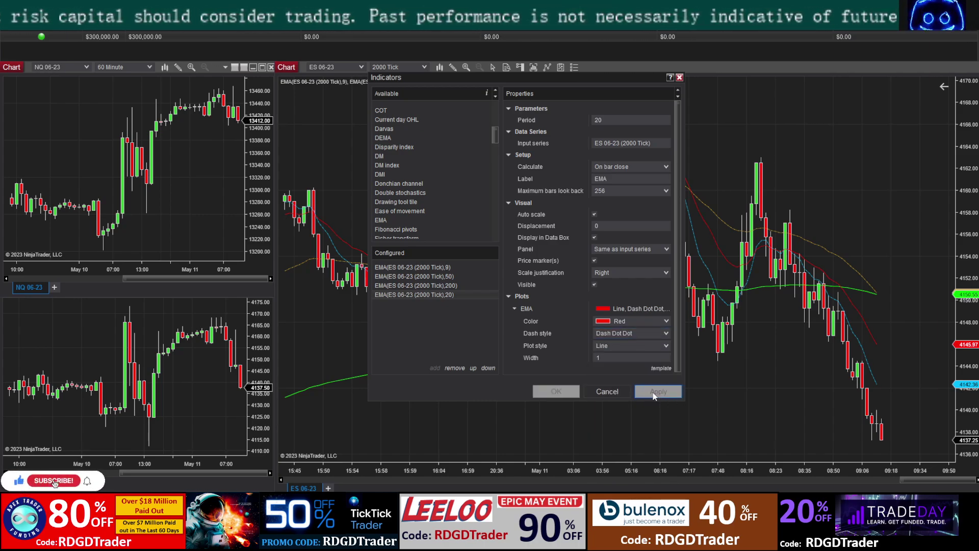
{"action": "left_click", "coordinate": [556, 391]}
Step: Examine the most recent ES 2000 Tick bars against the four EMAs, with empty space beyond the latest bar
{"action": "scroll", "coordinate": [714, 369], "scroll_direction": "down", "scroll_amount": 10}
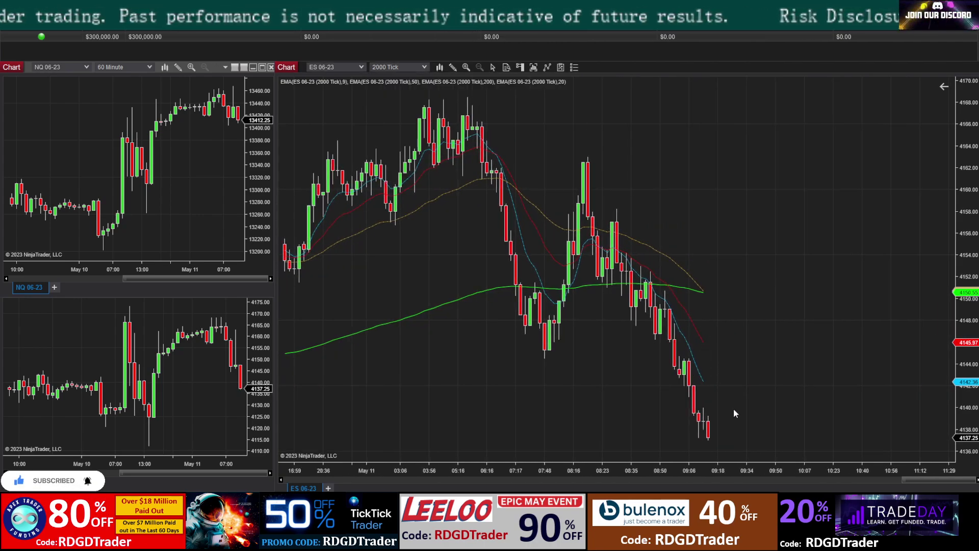
{"action": "scroll", "coordinate": [733, 408], "scroll_direction": "down", "scroll_amount": 3}
{"action": "scroll", "coordinate": [677, 376], "scroll_direction": "down", "scroll_amount": 2}
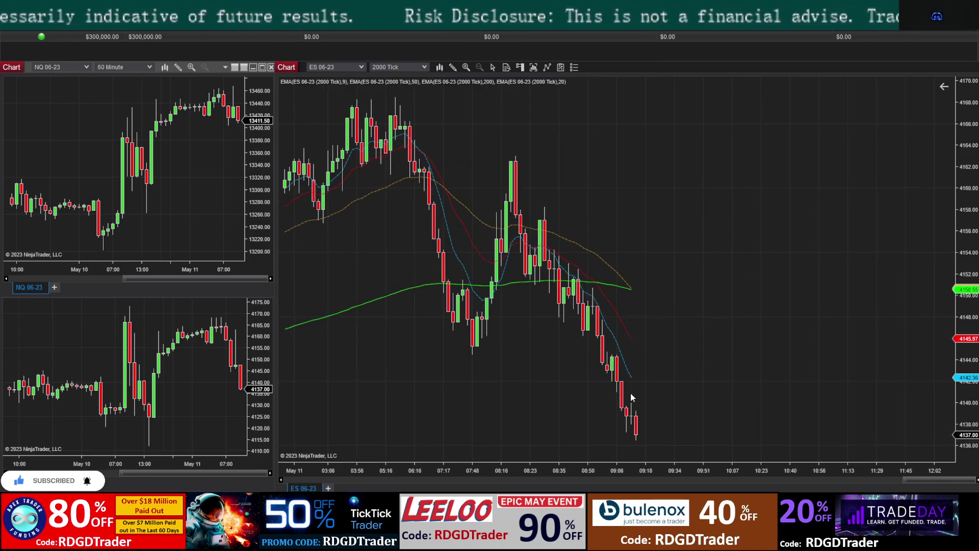
Step: Add the VOL indicator to the ES 2000 Tick chart in a new panel and confirm the indicator settings
{"action": "scroll", "coordinate": [595, 359], "scroll_direction": "up", "scroll_amount": 12}
{"action": "scroll", "coordinate": [356, 151], "scroll_direction": "up", "scroll_amount": 2}
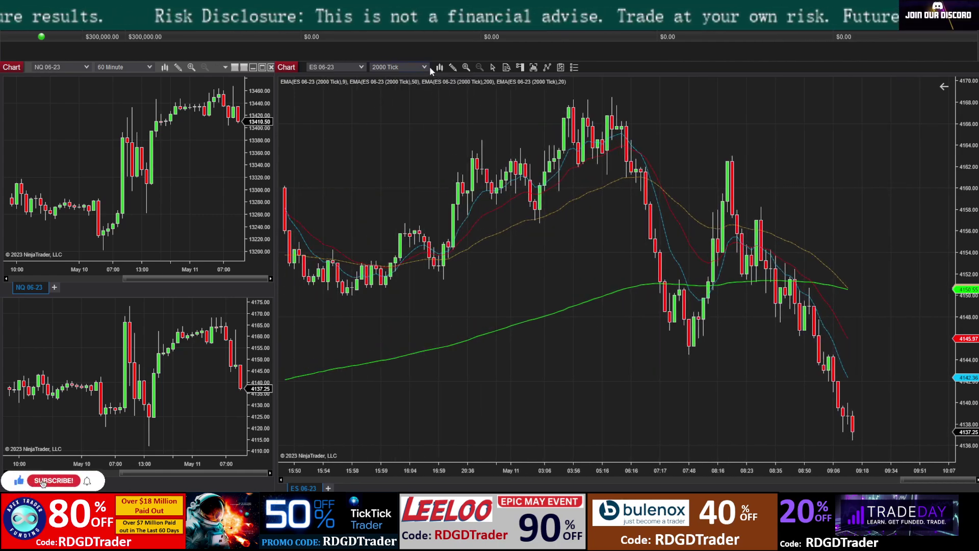
{"action": "left_click", "coordinate": [533, 68]}
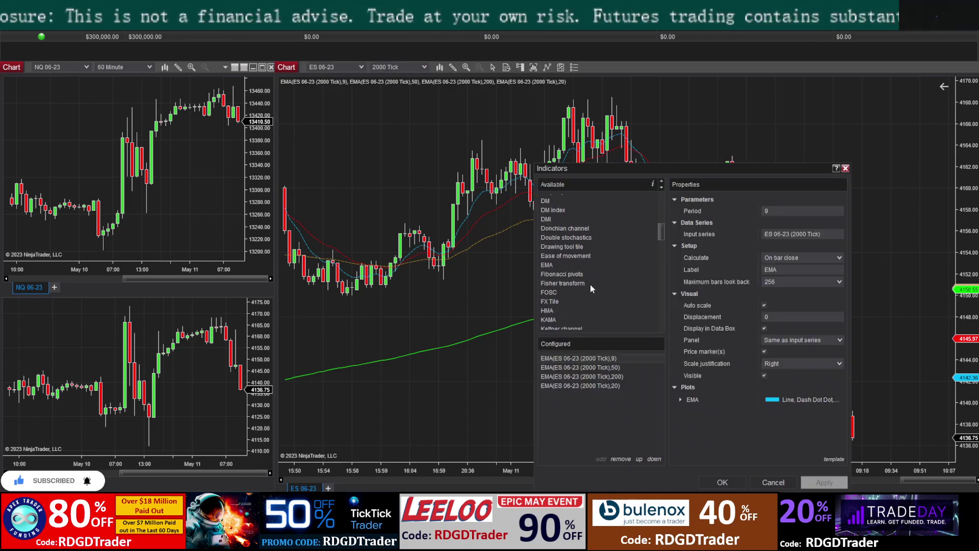
{"action": "scroll", "coordinate": [588, 288], "scroll_direction": "down", "scroll_amount": 5}
{"action": "scroll", "coordinate": [588, 291], "scroll_direction": "down", "scroll_amount": 9}
{"action": "scroll", "coordinate": [588, 289], "scroll_direction": "down", "scroll_amount": 8}
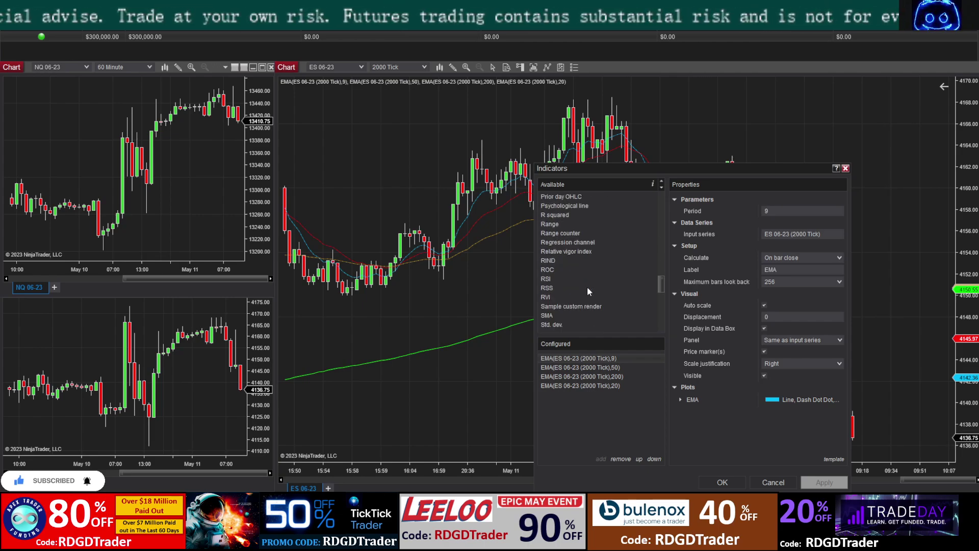
{"action": "scroll", "coordinate": [588, 289], "scroll_direction": "down", "scroll_amount": 2}
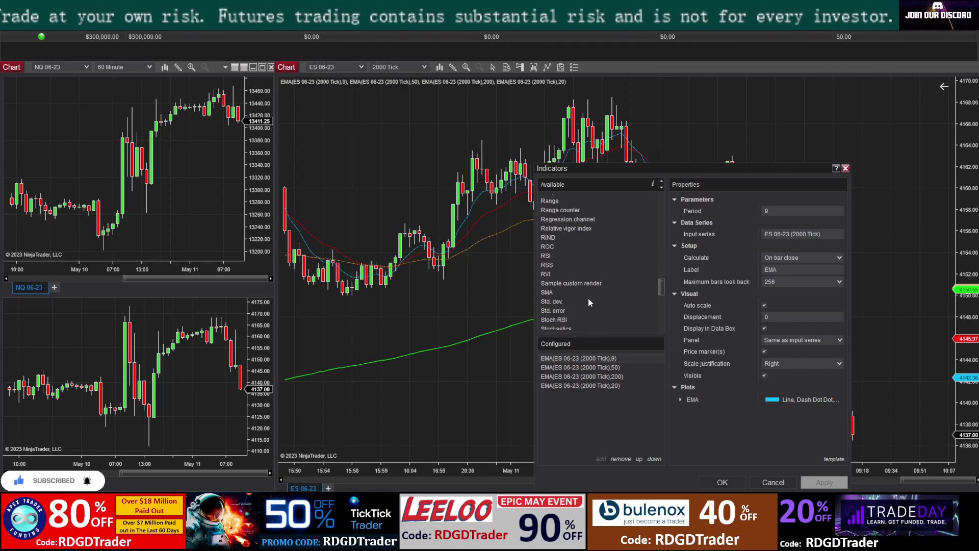
{"action": "left_click_drag", "start_coordinate": [602, 170], "coordinate": [454, 71]}
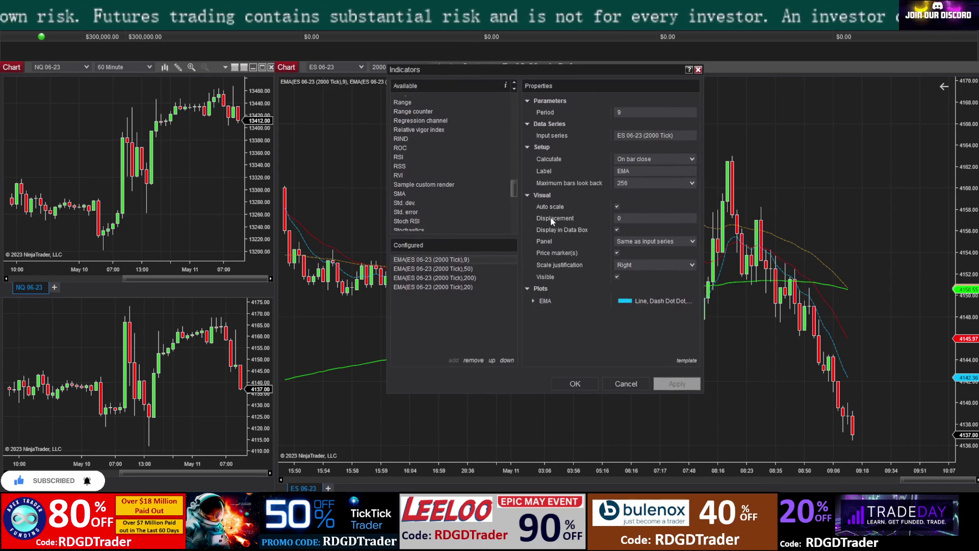
{"action": "scroll", "coordinate": [417, 184], "scroll_direction": "down", "scroll_amount": 2}
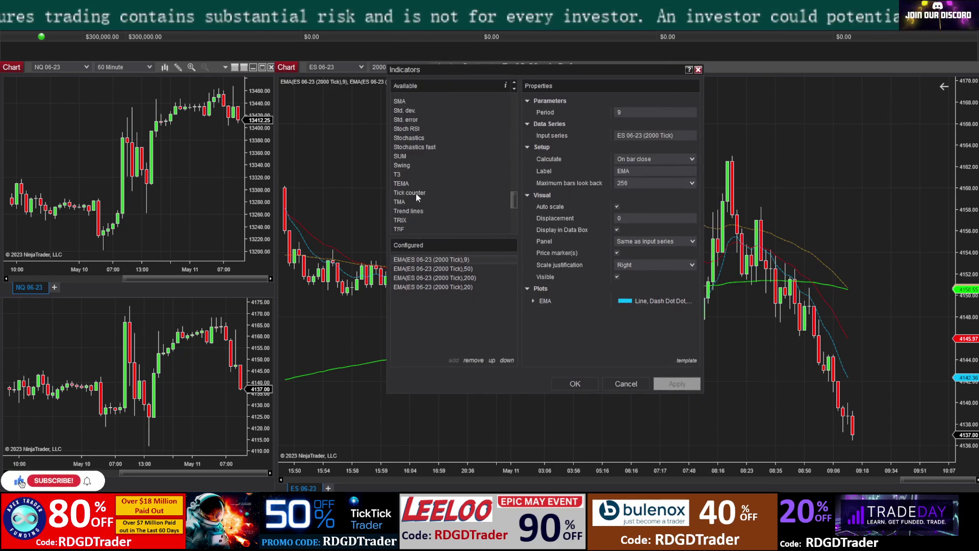
{"action": "scroll", "coordinate": [415, 197], "scroll_direction": "down", "scroll_amount": 3}
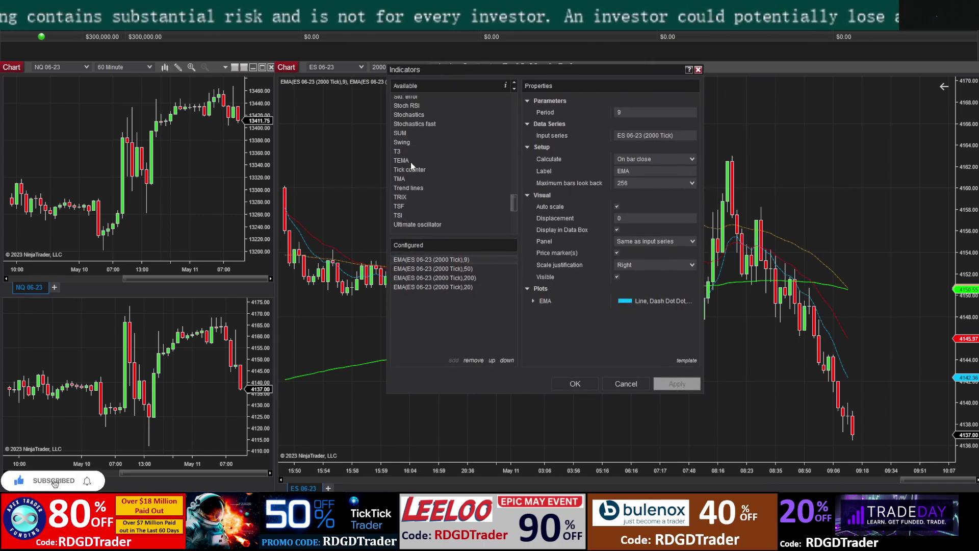
{"action": "left_click", "coordinate": [408, 194]}
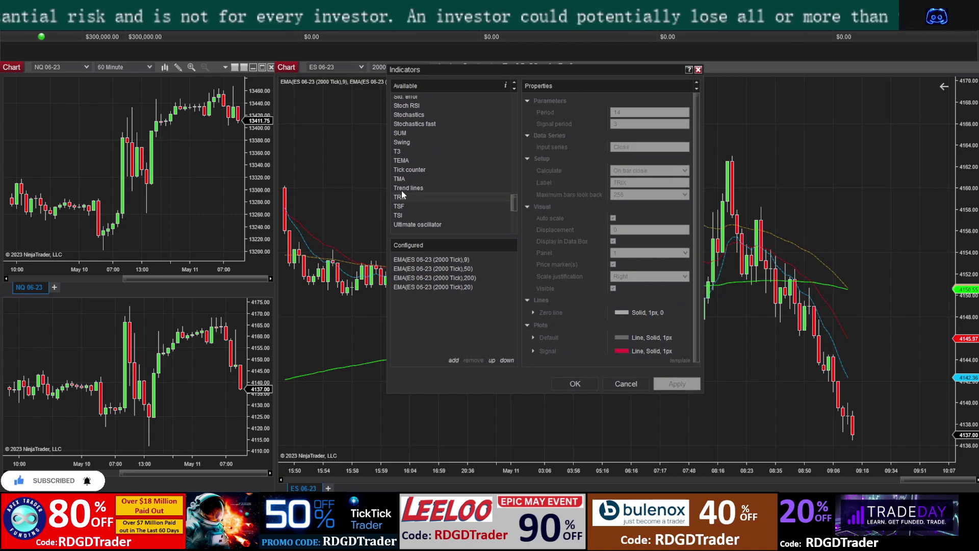
{"action": "key", "text": "v"}
{"action": "scroll", "coordinate": [417, 221], "scroll_direction": "down", "scroll_amount": 1}
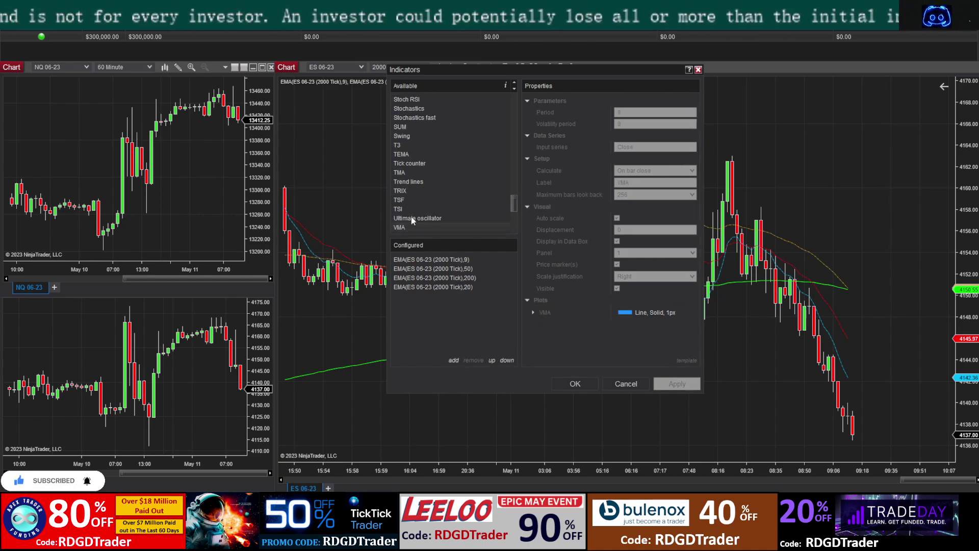
{"action": "left_click", "coordinate": [402, 213]}
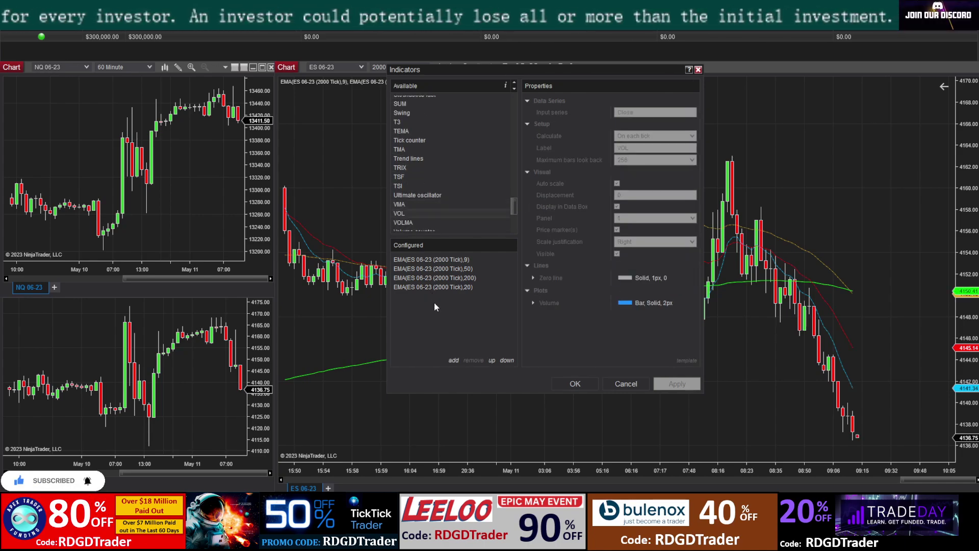
{"action": "left_click", "coordinate": [453, 360]}
{"action": "left_click", "coordinate": [677, 384]}
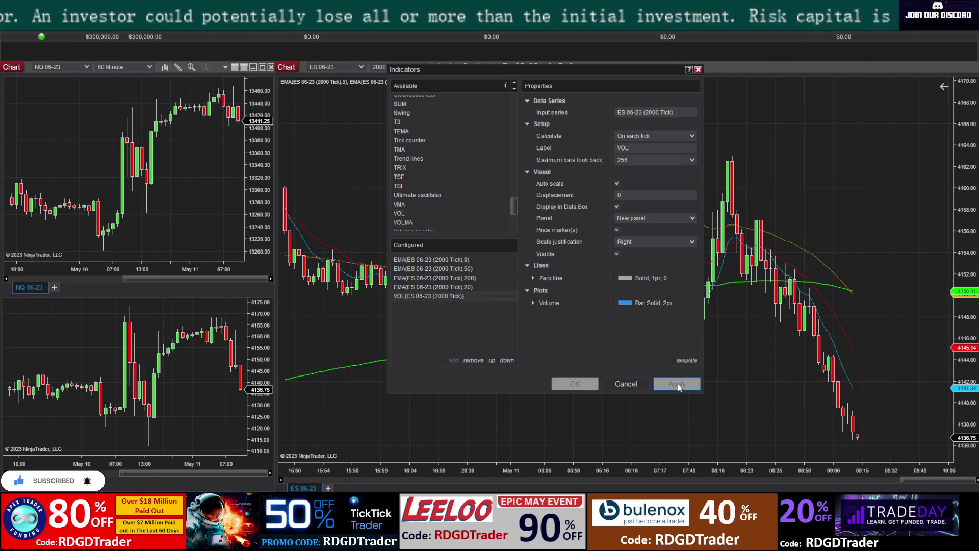
{"action": "left_click", "coordinate": [575, 384]}
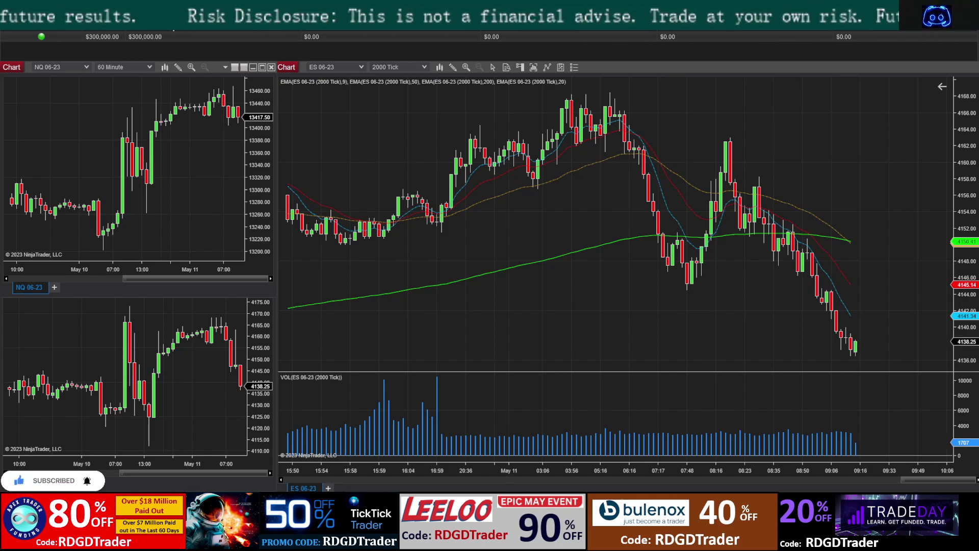
Step: Add the Volume profile indicator to the ES 2000 Tick chart on the price panel and confirm the indicator settings
{"action": "scroll", "coordinate": [854, 188], "scroll_direction": "down", "scroll_amount": 4}
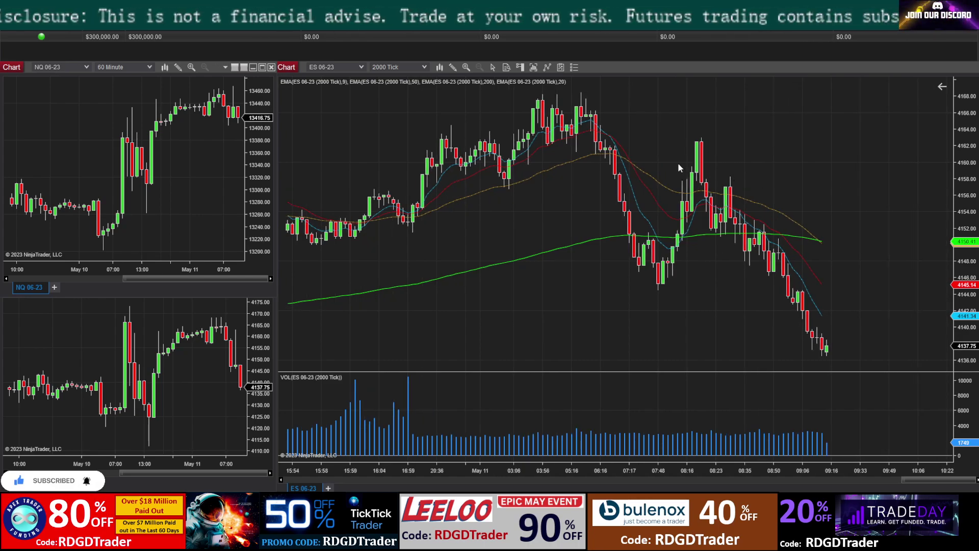
{"action": "scroll", "coordinate": [871, 250], "scroll_direction": "down", "scroll_amount": 2}
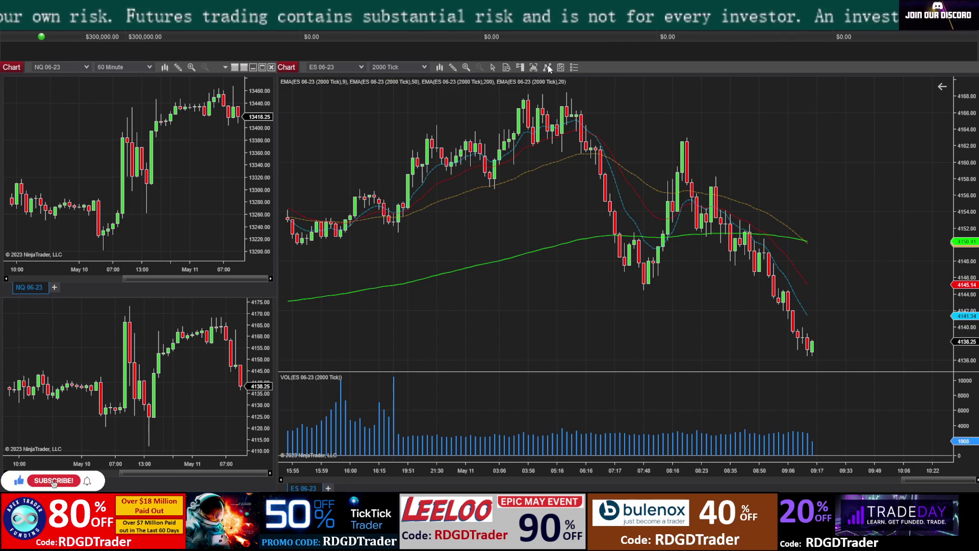
{"action": "double_click", "coordinate": [461, 188]}
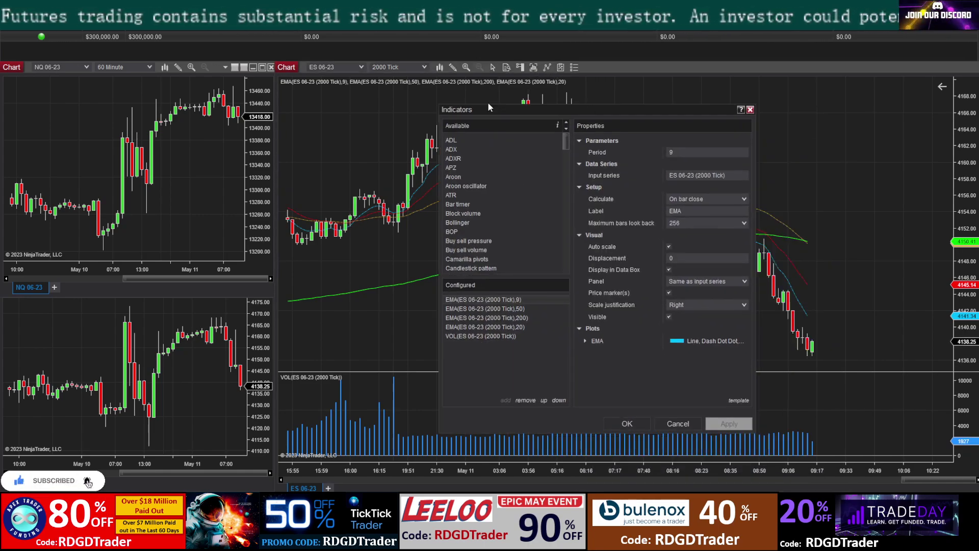
{"action": "scroll", "coordinate": [467, 199], "scroll_direction": "down", "scroll_amount": 4}
{"action": "scroll", "coordinate": [466, 209], "scroll_direction": "down", "scroll_amount": 12}
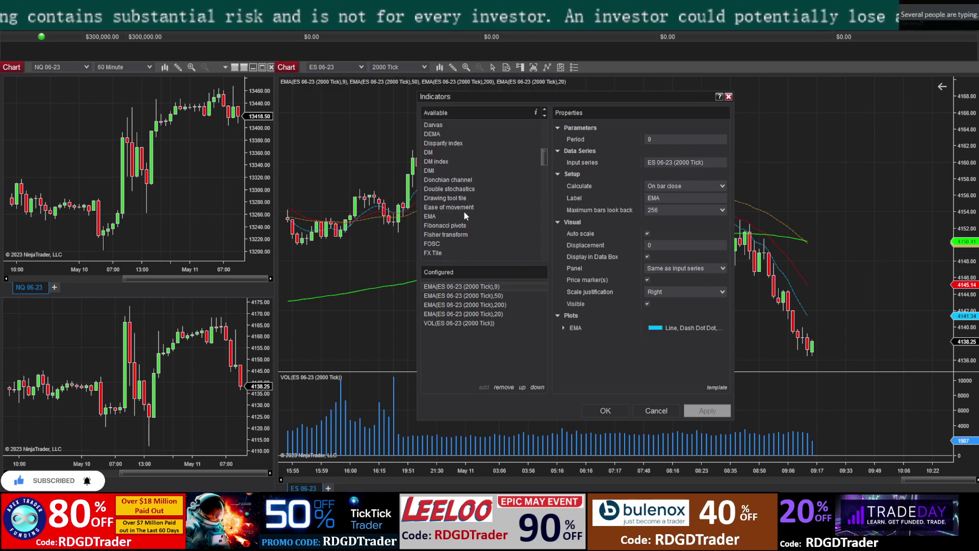
{"action": "scroll", "coordinate": [453, 235], "scroll_direction": "down", "scroll_amount": 8}
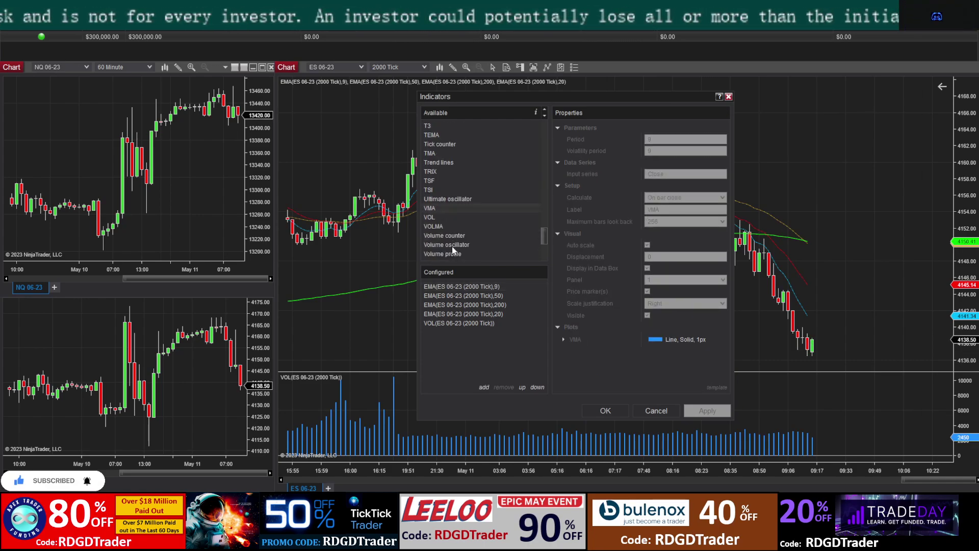
{"action": "left_click", "coordinate": [450, 254]}
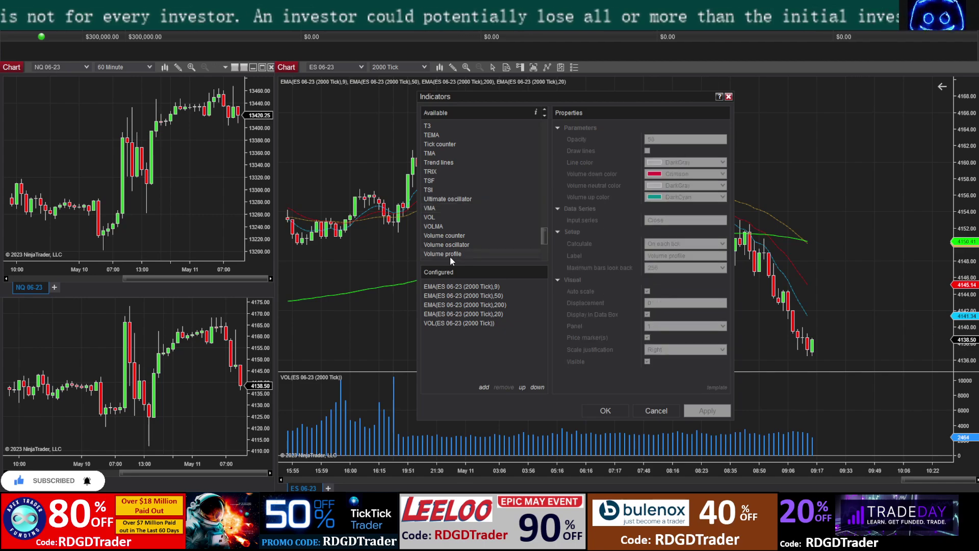
{"action": "left_click", "coordinate": [482, 391]}
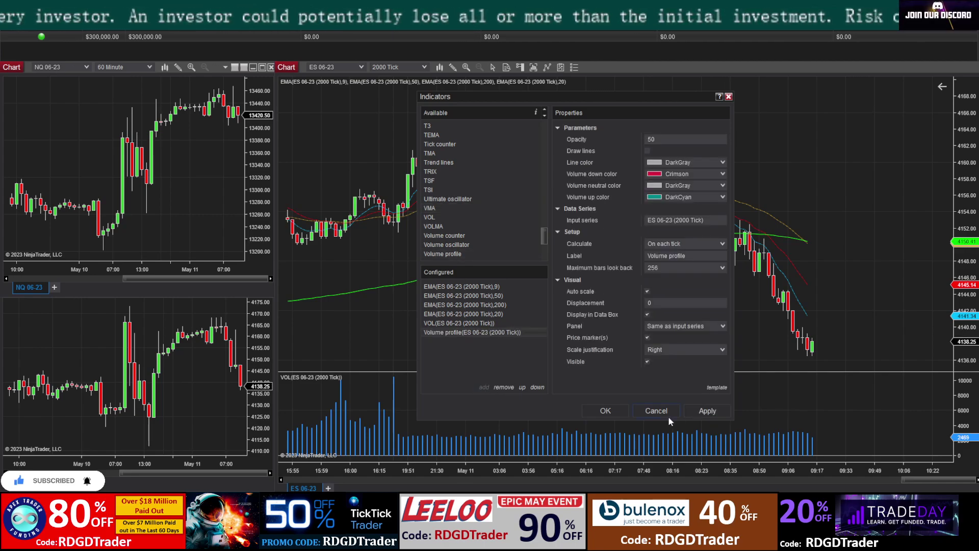
{"action": "left_click", "coordinate": [607, 411]}
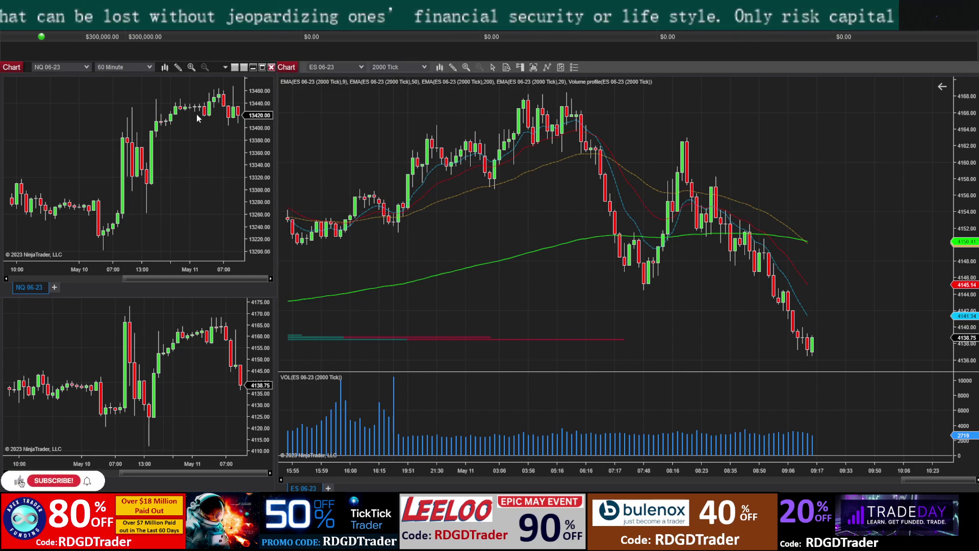
Step: Add the Prior day OHLC indicator to the NQ 06-23 60 Minute chart
{"action": "left_click", "coordinate": [225, 68]}
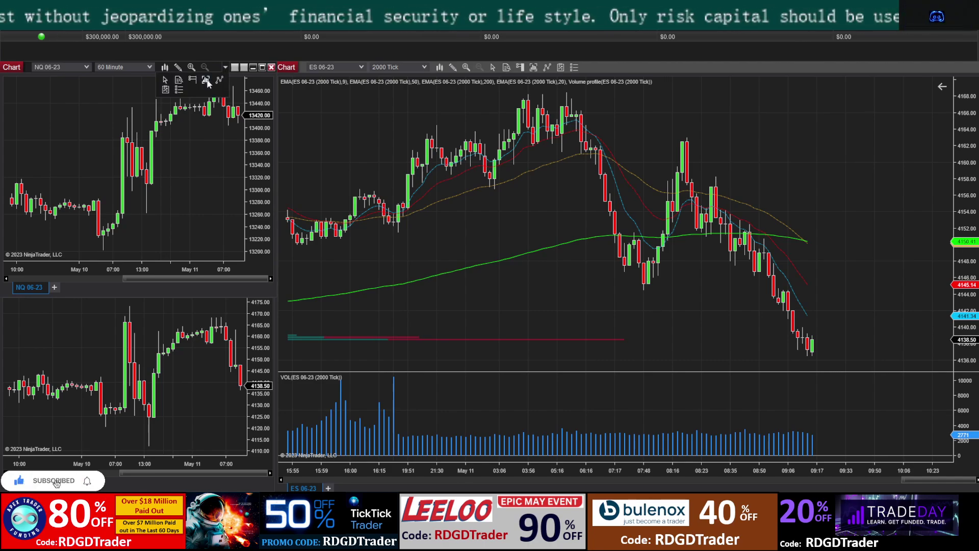
{"action": "left_click", "coordinate": [219, 80]}
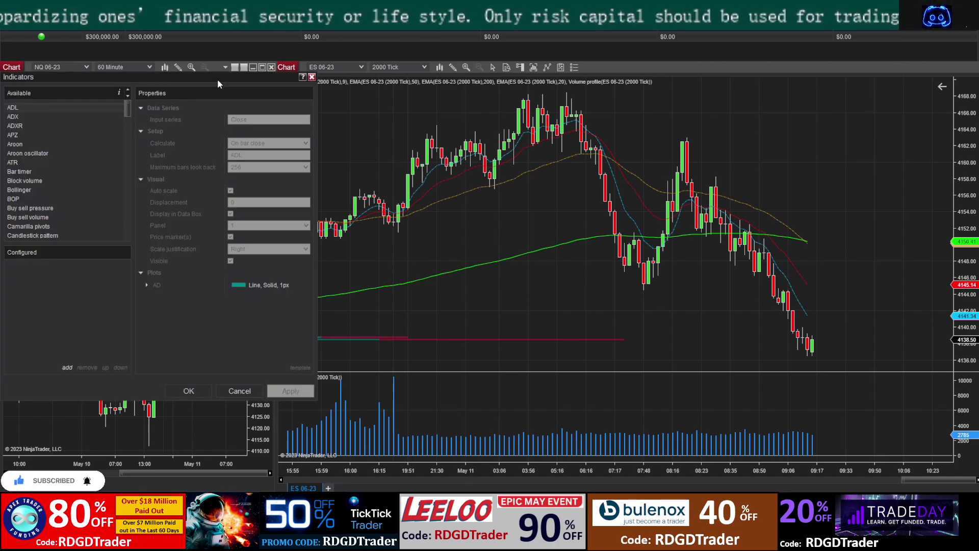
{"action": "left_click_drag", "start_coordinate": [212, 81], "coordinate": [427, 88]}
{"action": "left_click", "coordinate": [251, 162]}
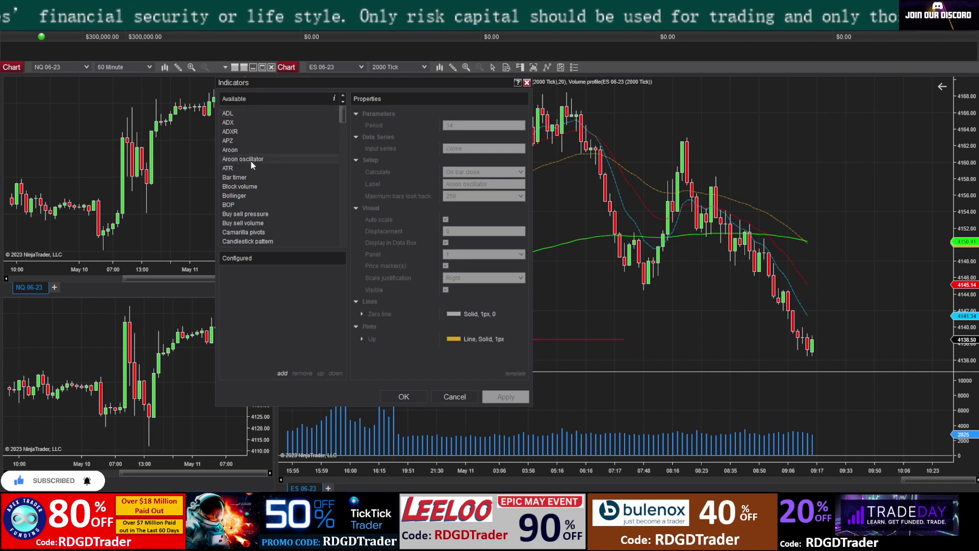
{"action": "key", "text": "p"}
{"action": "scroll", "coordinate": [262, 225], "scroll_direction": "down", "scroll_amount": 4}
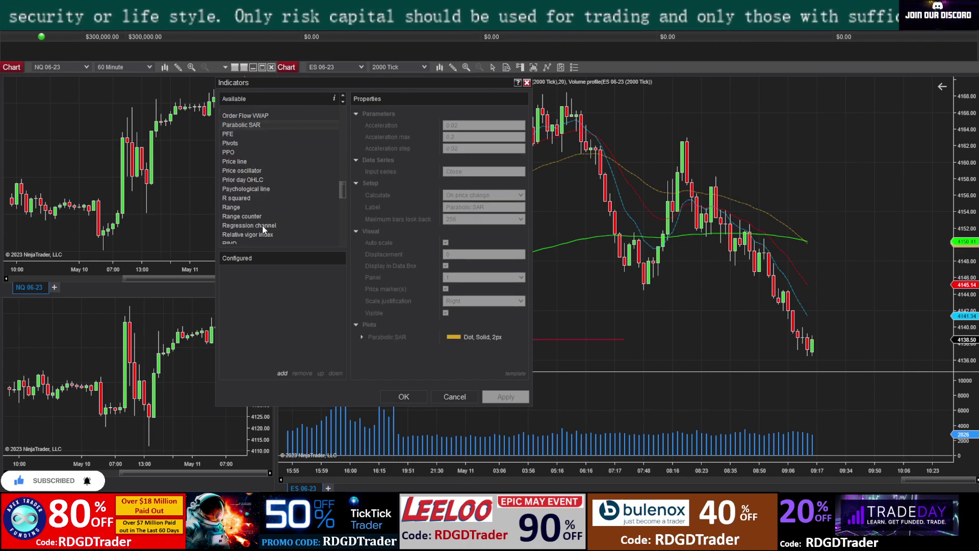
{"action": "key", "text": "p"}
{"action": "key", "text": "p"}
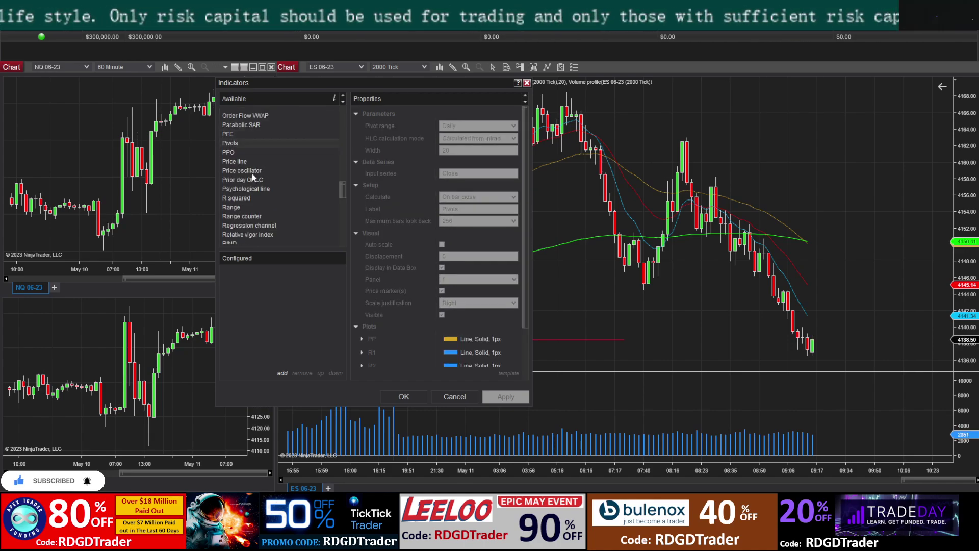
{"action": "key", "text": "p"}
{"action": "key", "text": "p"}
{"action": "key", "text": "p"}
{"action": "key", "text": "p"}
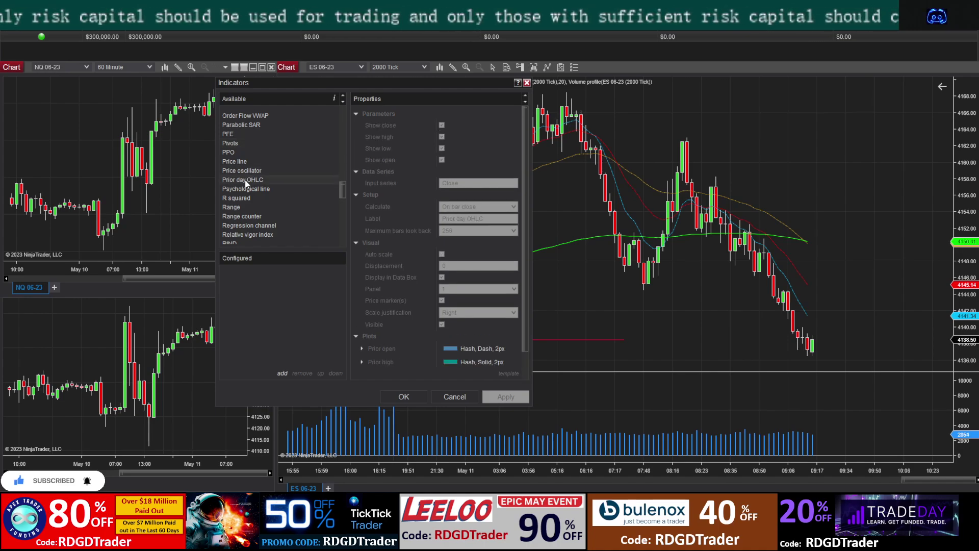
{"action": "left_click", "coordinate": [283, 373]}
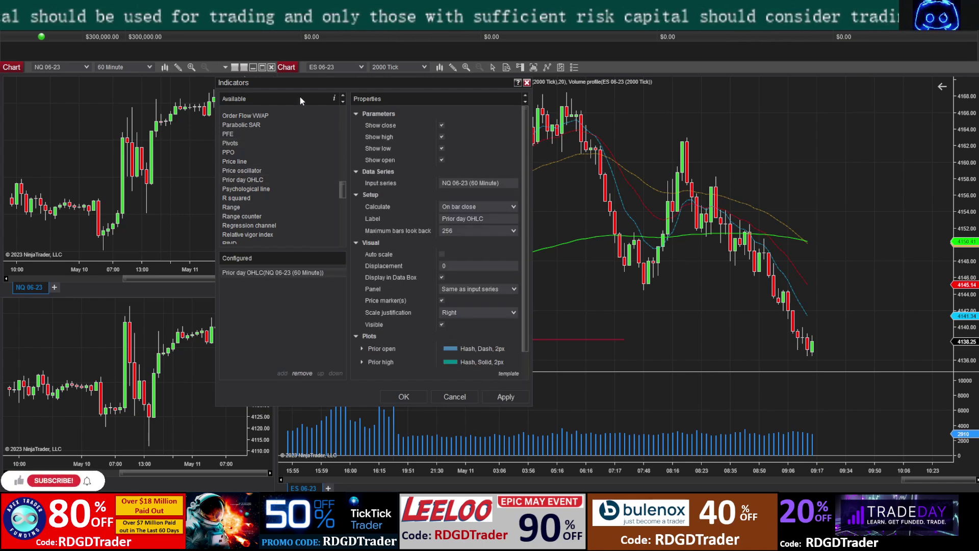
Step: Change the Prior open plot color of the Prior day OHLC indicator to Gold and apply it to the NQ chart
{"action": "left_click_drag", "start_coordinate": [302, 87], "coordinate": [189, 7]}
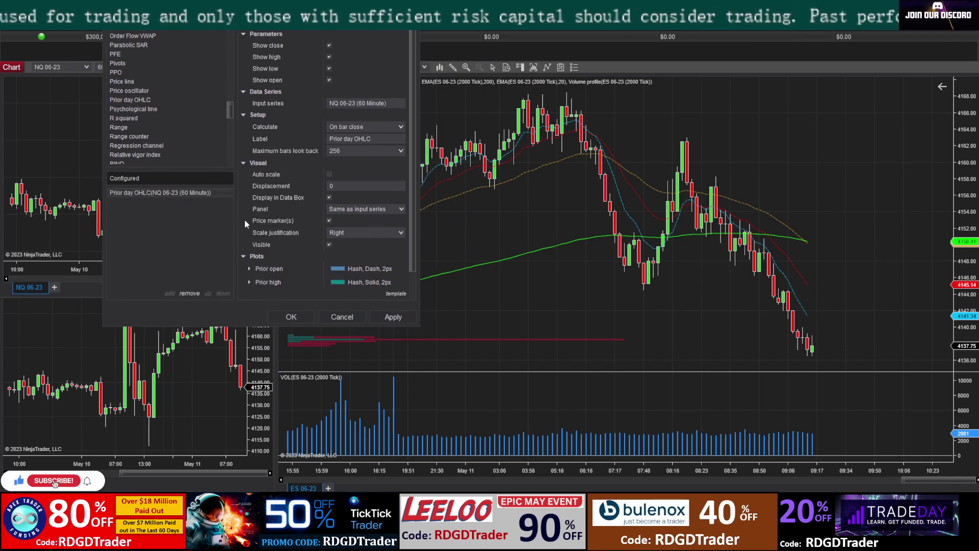
{"action": "scroll", "coordinate": [408, 149], "scroll_direction": "down", "scroll_amount": 1}
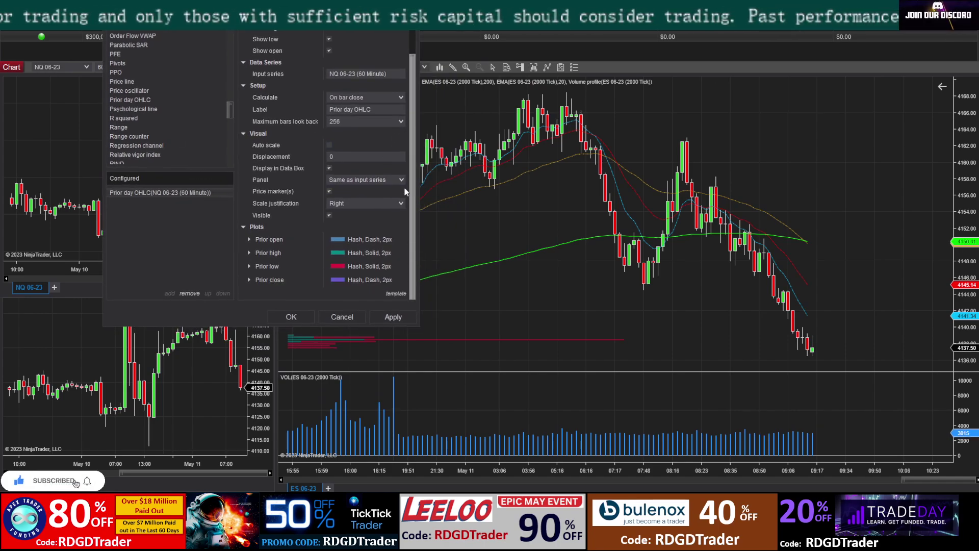
{"action": "left_click", "coordinate": [250, 239]}
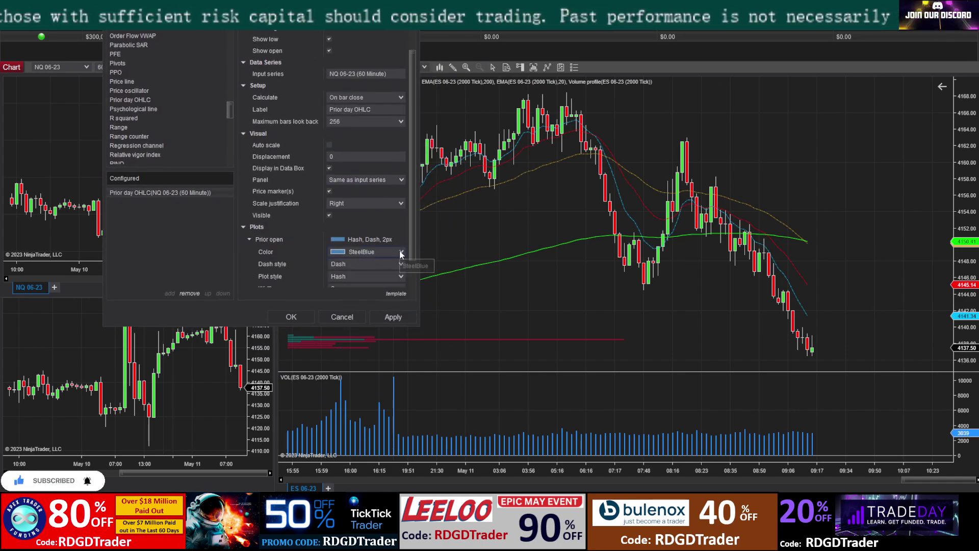
{"action": "left_click", "coordinate": [401, 252]}
{"action": "scroll", "coordinate": [394, 153], "scroll_direction": "up", "scroll_amount": 3}
{"action": "scroll", "coordinate": [393, 185], "scroll_direction": "down", "scroll_amount": 3}
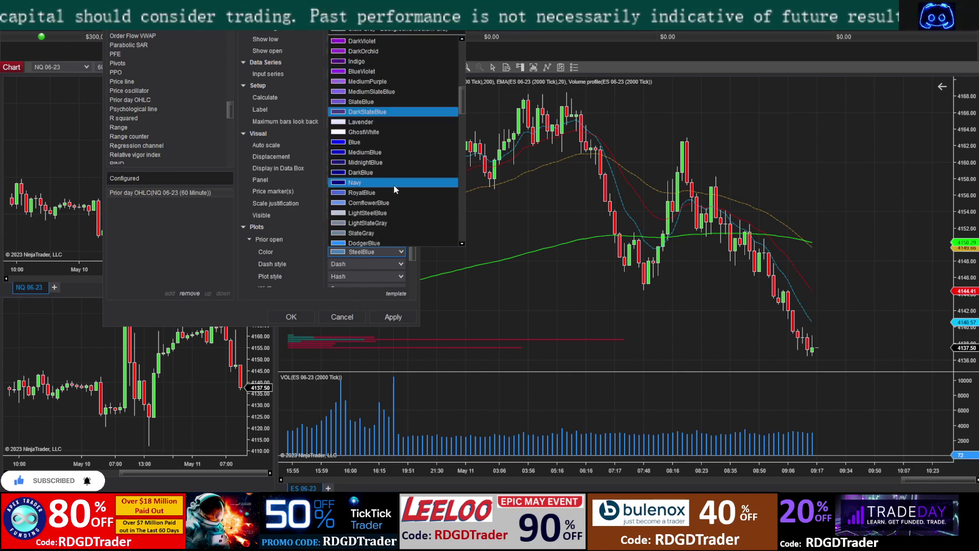
{"action": "scroll", "coordinate": [393, 188], "scroll_direction": "down", "scroll_amount": 12}
{"action": "scroll", "coordinate": [394, 192], "scroll_direction": "down", "scroll_amount": 3}
{"action": "left_click", "coordinate": [372, 130]}
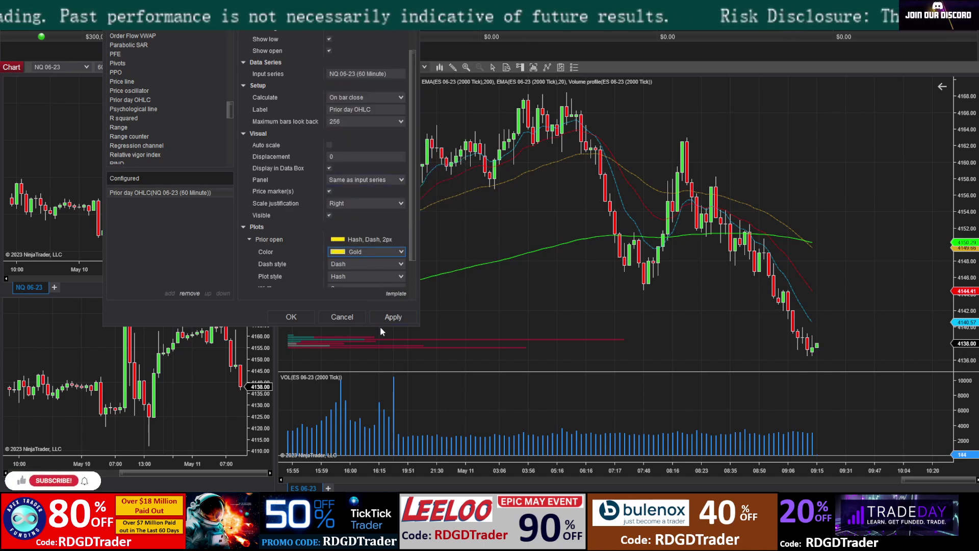
{"action": "left_click", "coordinate": [391, 317]}
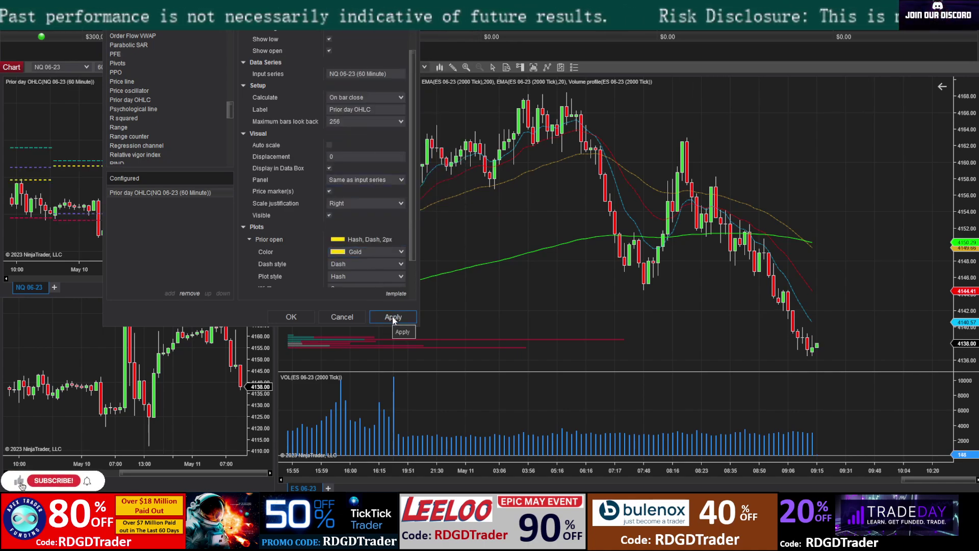
Step: Change the Prior high plot color of the Prior day OHLC indicator to Lime
{"action": "left_click", "coordinate": [249, 238]}
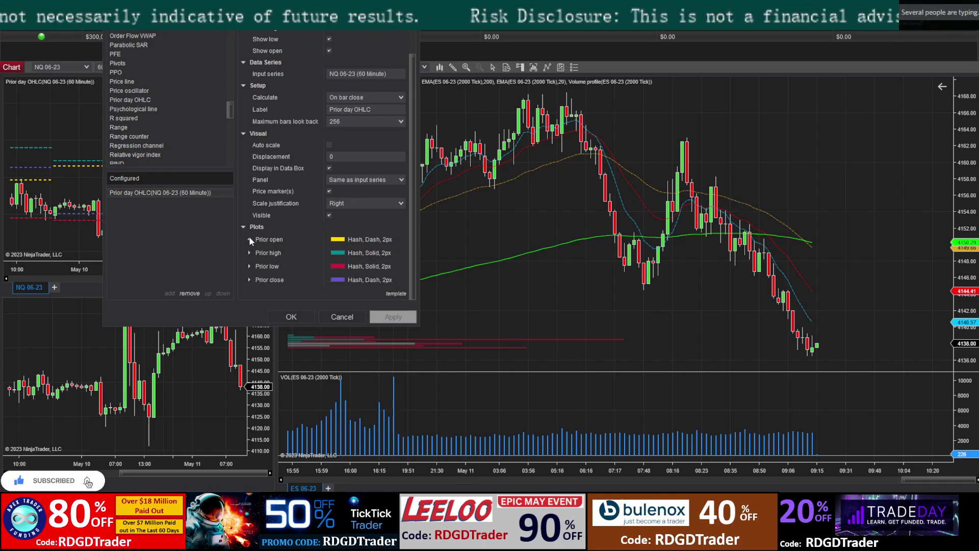
{"action": "left_click", "coordinate": [250, 252]}
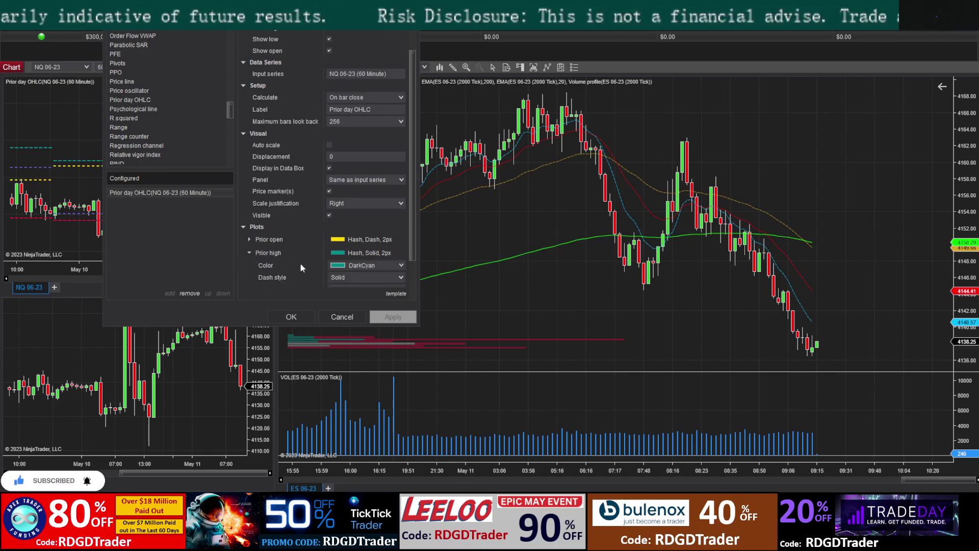
{"action": "left_click", "coordinate": [399, 265]}
{"action": "left_click", "coordinate": [367, 47]}
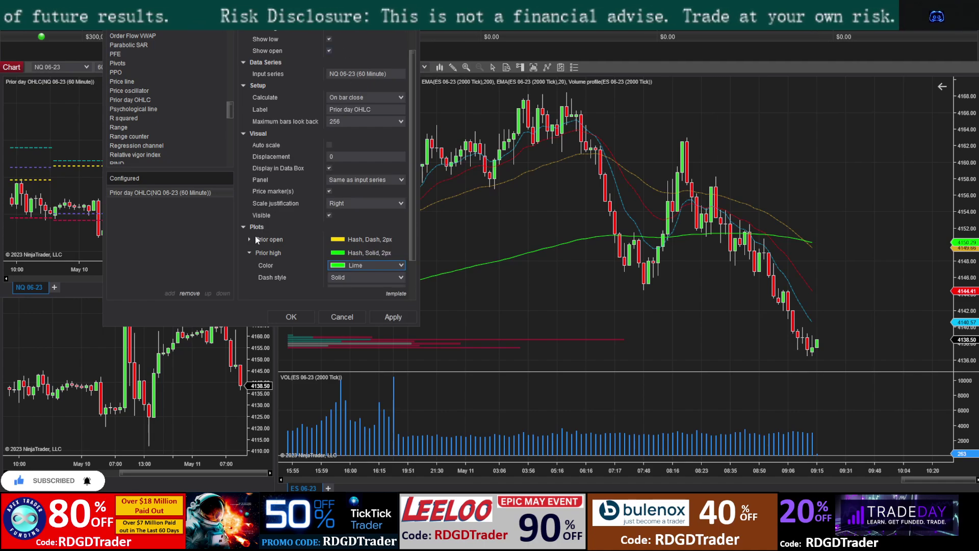
{"action": "left_click", "coordinate": [248, 253]}
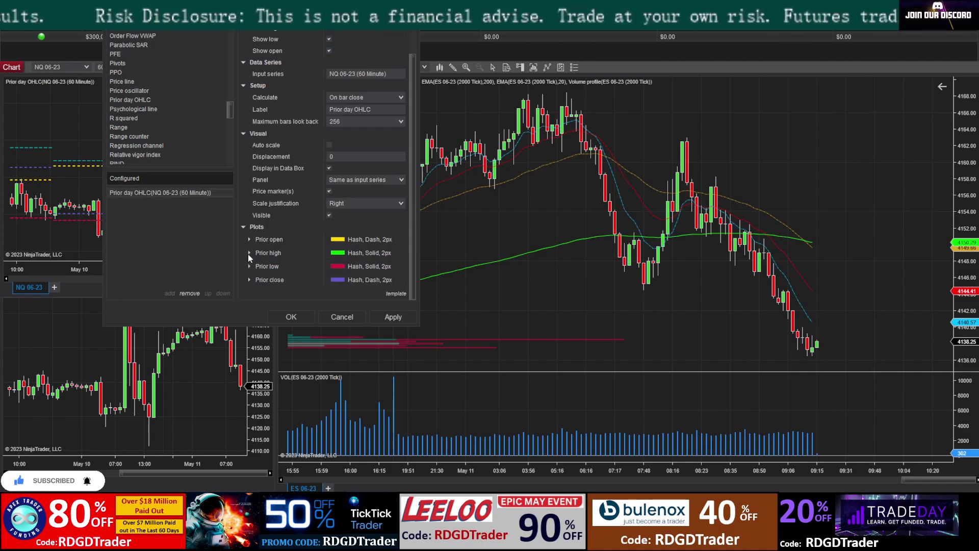
Step: Change the Prior close plot color of the Prior day OHLC indicator to DodgerBlue and confirm the indicator settings
{"action": "left_click", "coordinate": [265, 280]}
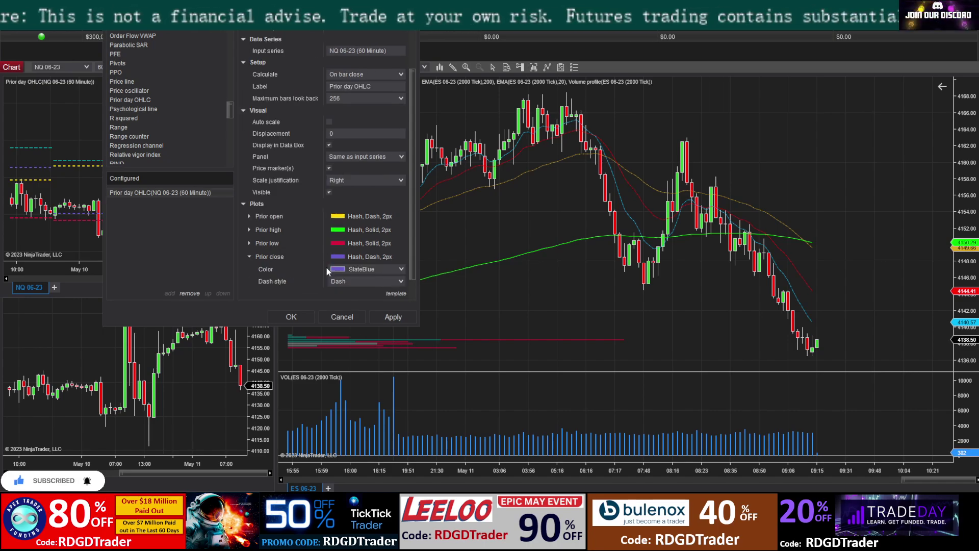
{"action": "left_click", "coordinate": [393, 269]}
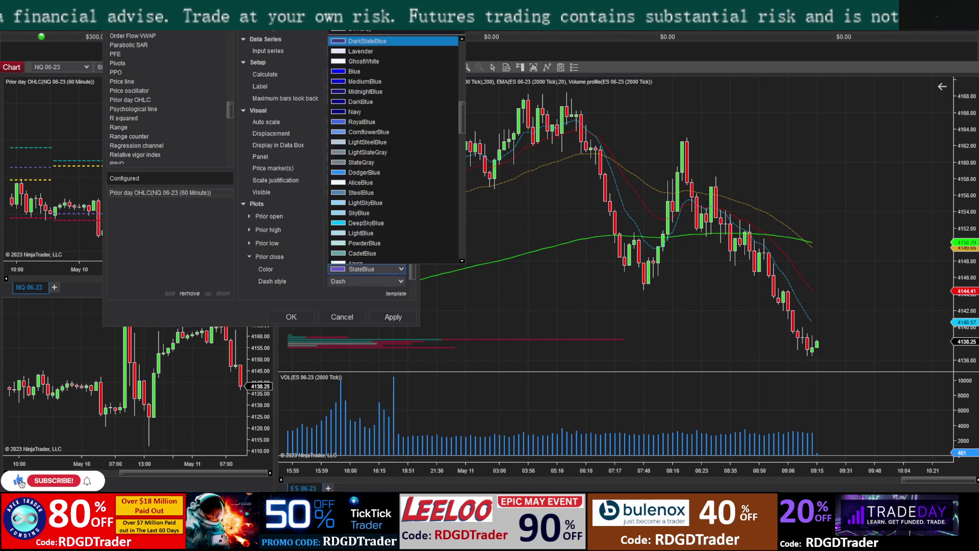
{"action": "left_click", "coordinate": [364, 172]}
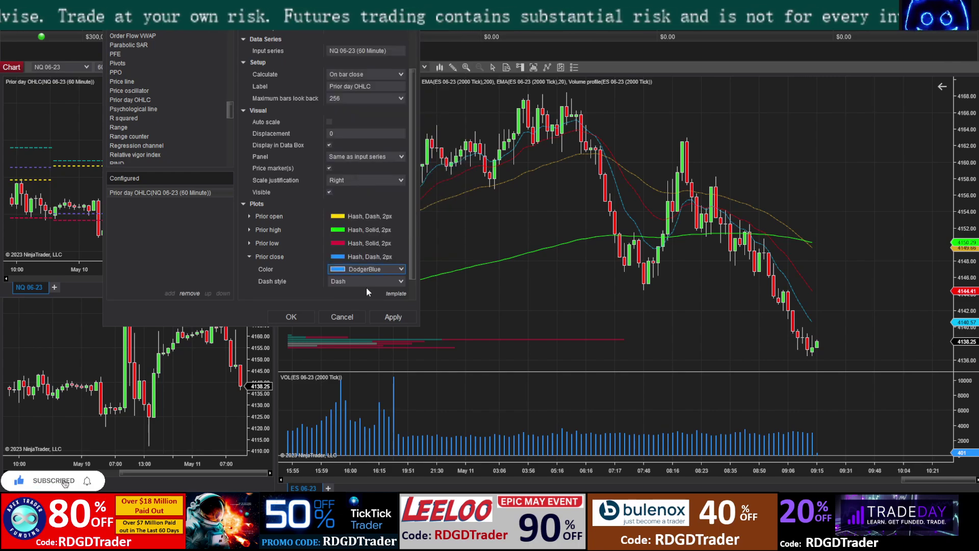
{"action": "left_click", "coordinate": [298, 318]}
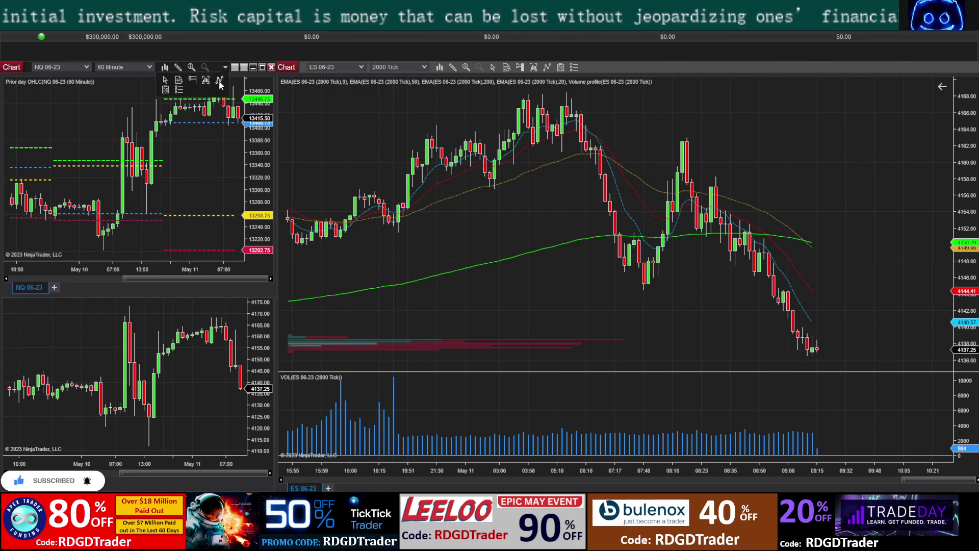
Step: Add the Pivots indicator with the Daily pivot range to the NQ 60 Minute chart and confirm the indicator settings
{"action": "double_click", "coordinate": [229, 98]}
{"action": "left_click_drag", "start_coordinate": [212, 79], "coordinate": [399, 74]}
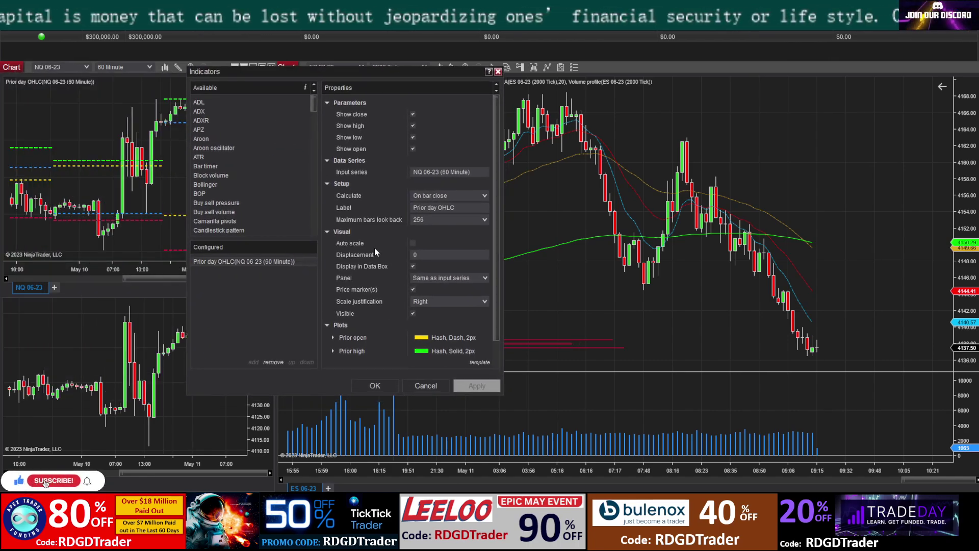
{"action": "scroll", "coordinate": [245, 157], "scroll_direction": "down", "scroll_amount": 2}
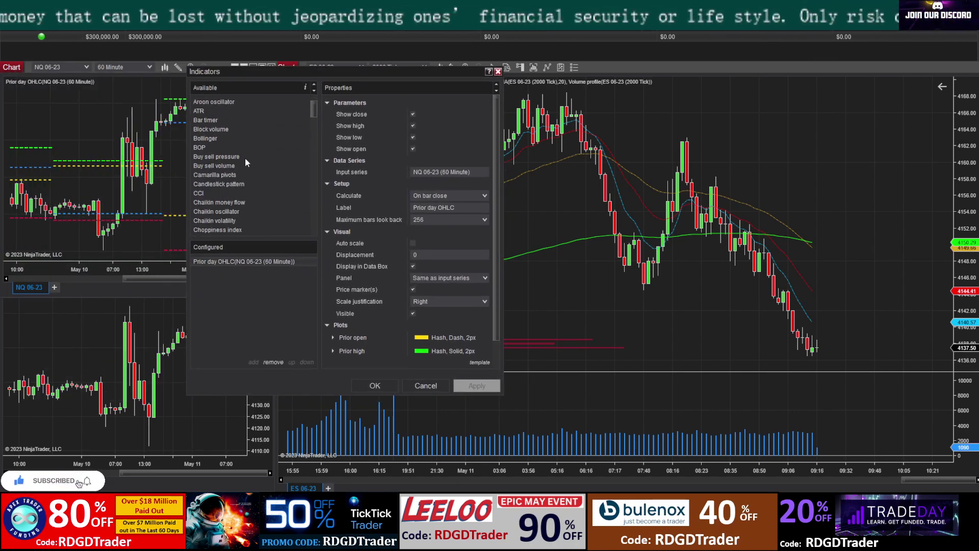
{"action": "left_click", "coordinate": [220, 184]}
{"action": "key", "text": "p"}
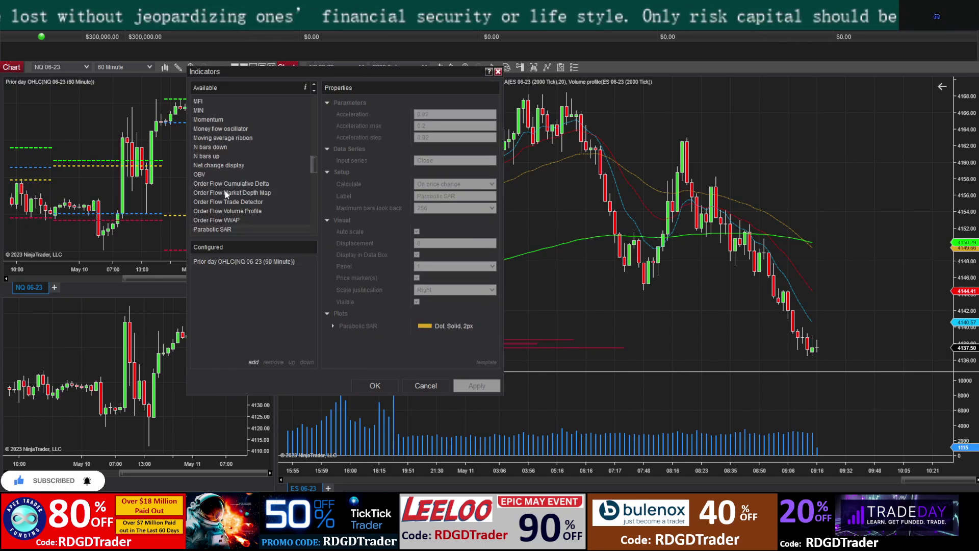
{"action": "scroll", "coordinate": [225, 194], "scroll_direction": "down", "scroll_amount": 1}
{"action": "left_click", "coordinate": [214, 224]}
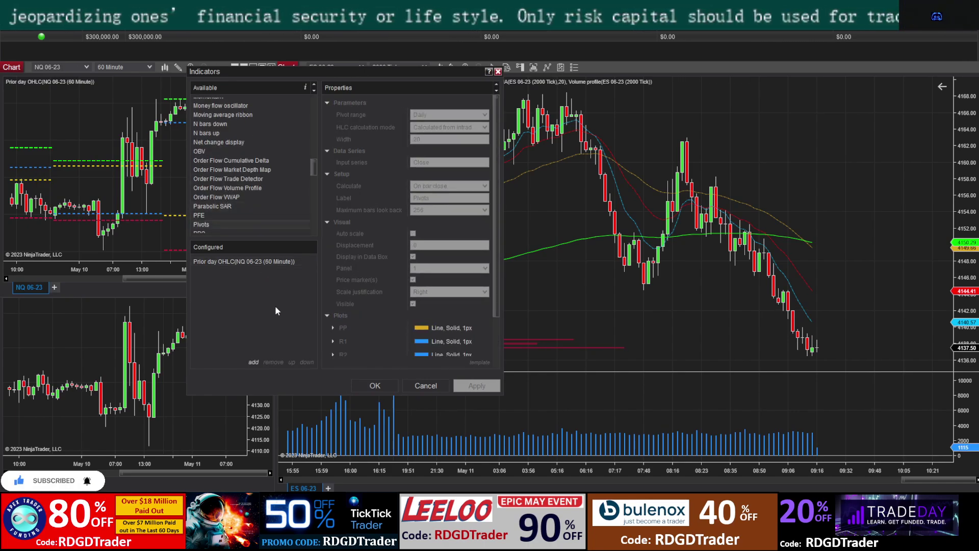
{"action": "left_click", "coordinate": [256, 362]}
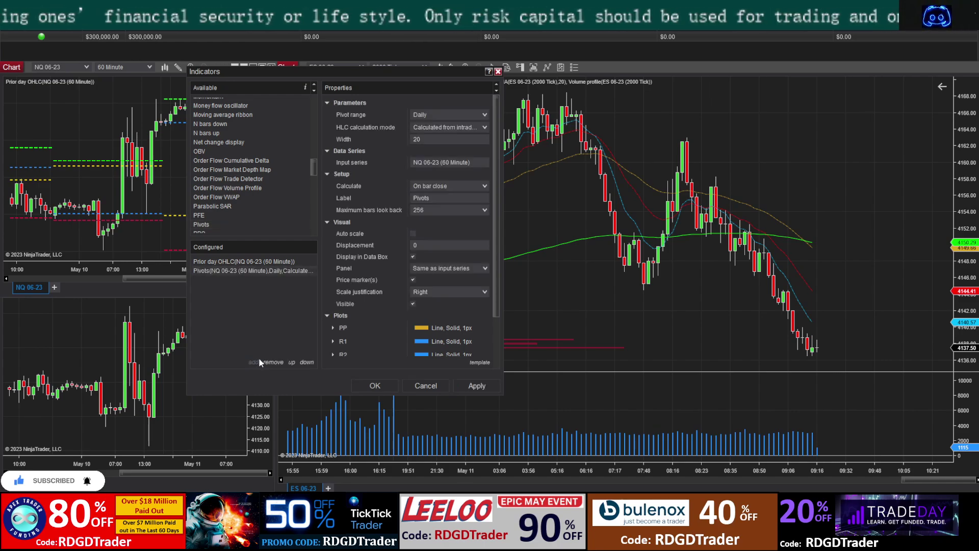
{"action": "left_click", "coordinate": [477, 386]}
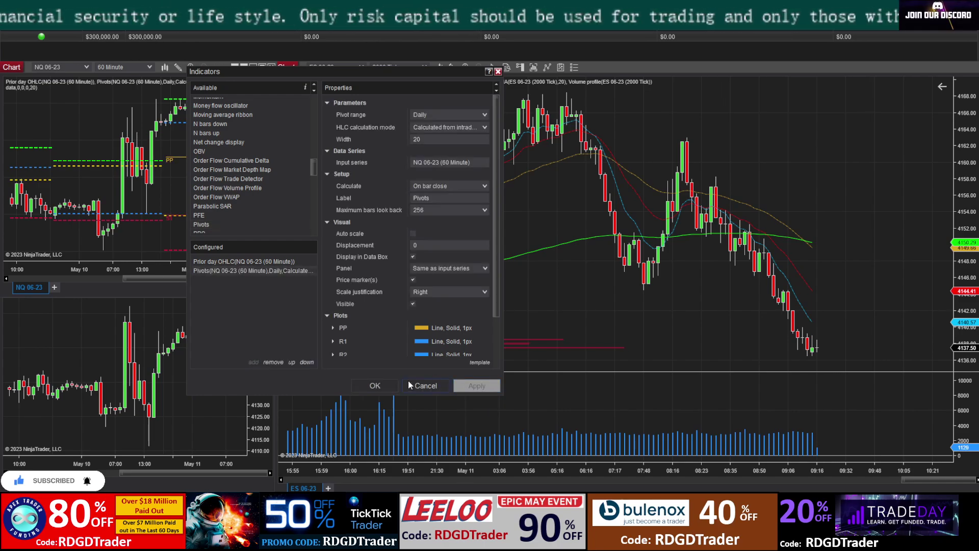
{"action": "left_click", "coordinate": [372, 386]}
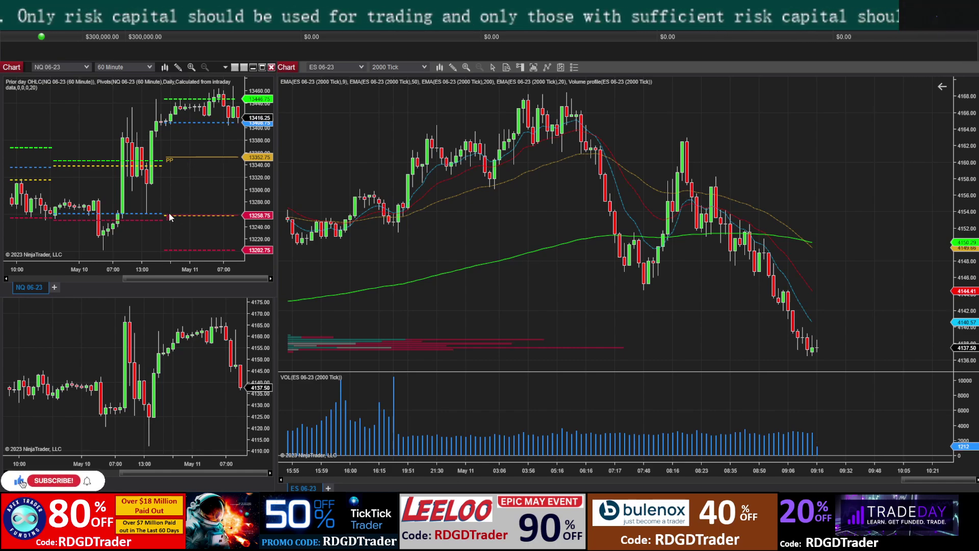
Step: Compress the NQ chart's price scale to view the pivot levels, and try the 30 Minute interval before returning to 60 Minute
{"action": "left_click", "coordinate": [151, 66]}
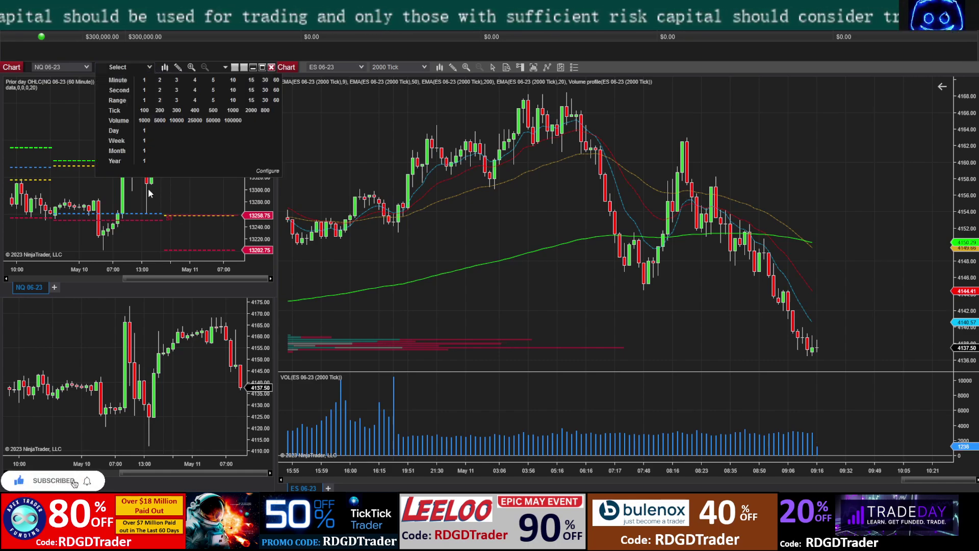
{"action": "left_click_drag", "start_coordinate": [255, 227], "coordinate": [249, 260]}
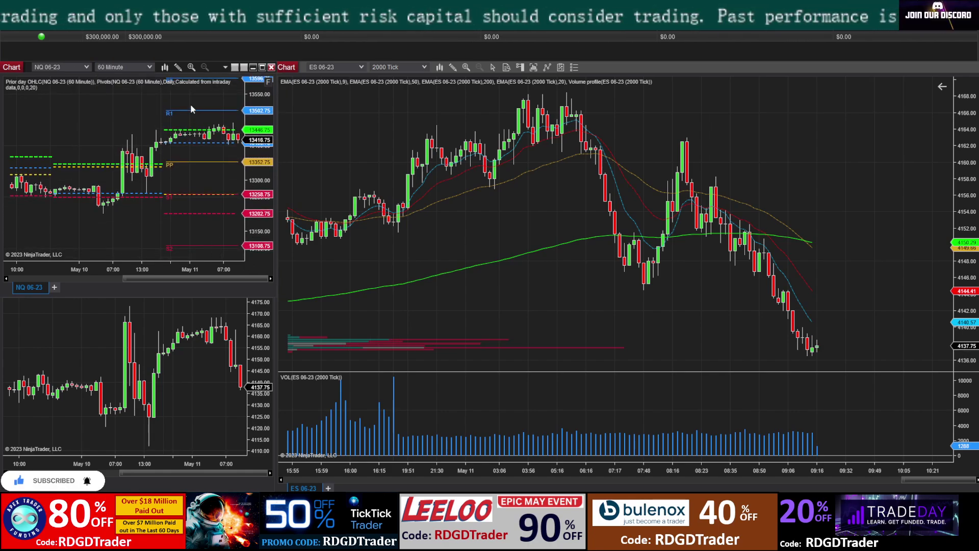
{"action": "left_click", "coordinate": [148, 66]}
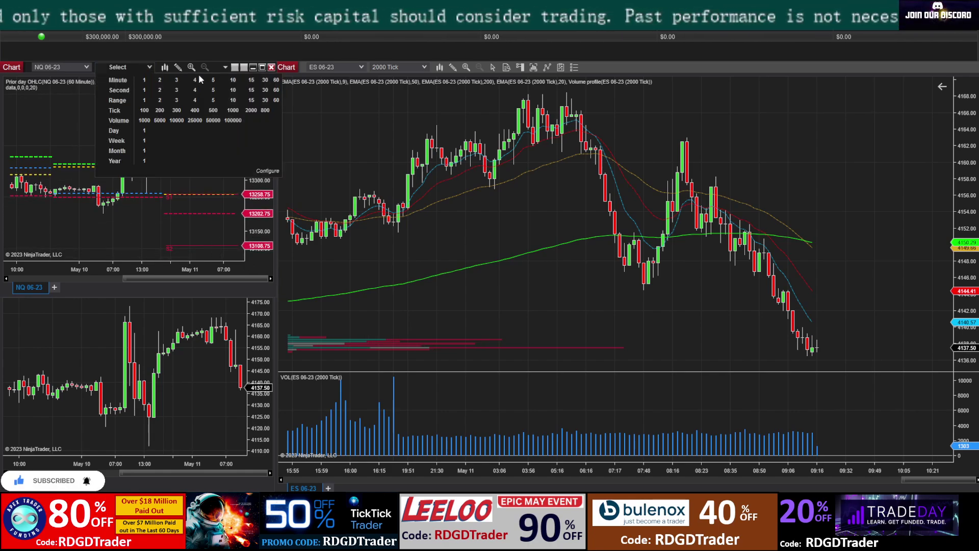
{"action": "left_click", "coordinate": [269, 84]}
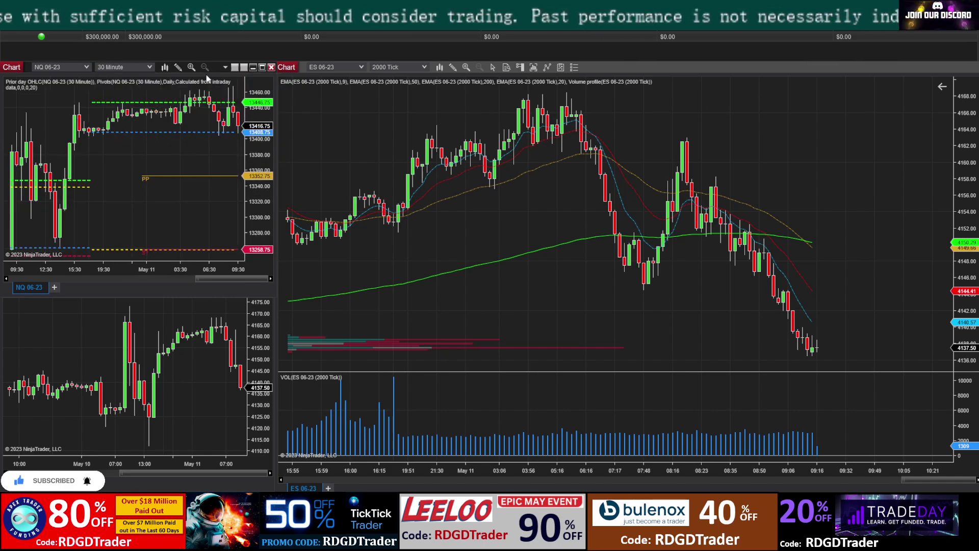
{"action": "left_click", "coordinate": [149, 67]}
{"action": "left_click", "coordinate": [275, 80]}
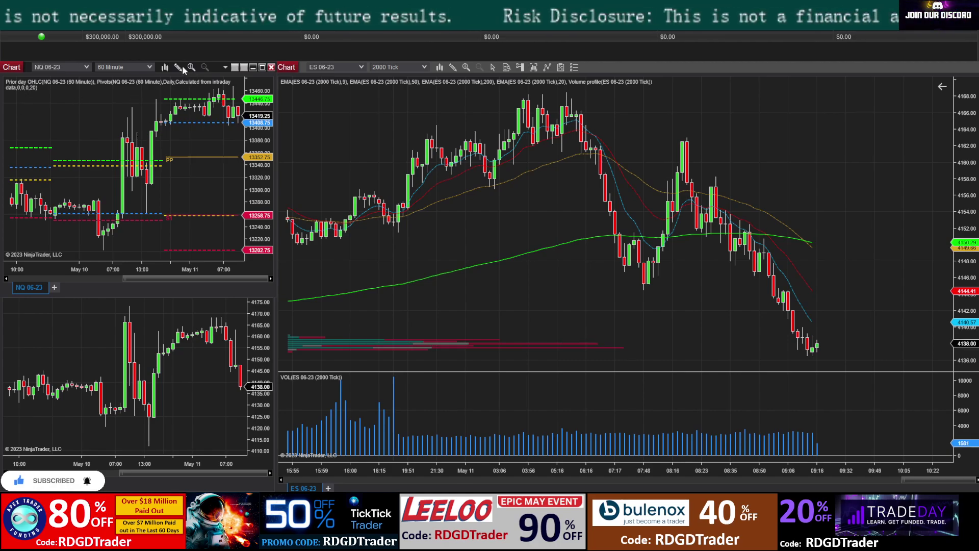
Step: Clear the label of the Prior day OHLC indicator on the NQ chart and apply the change
{"action": "left_click", "coordinate": [224, 67]}
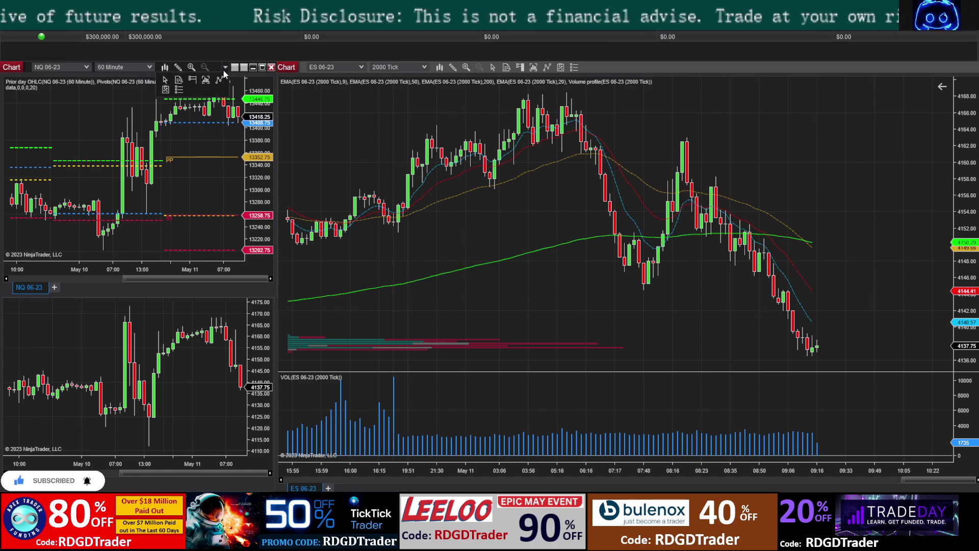
{"action": "left_click", "coordinate": [206, 80]}
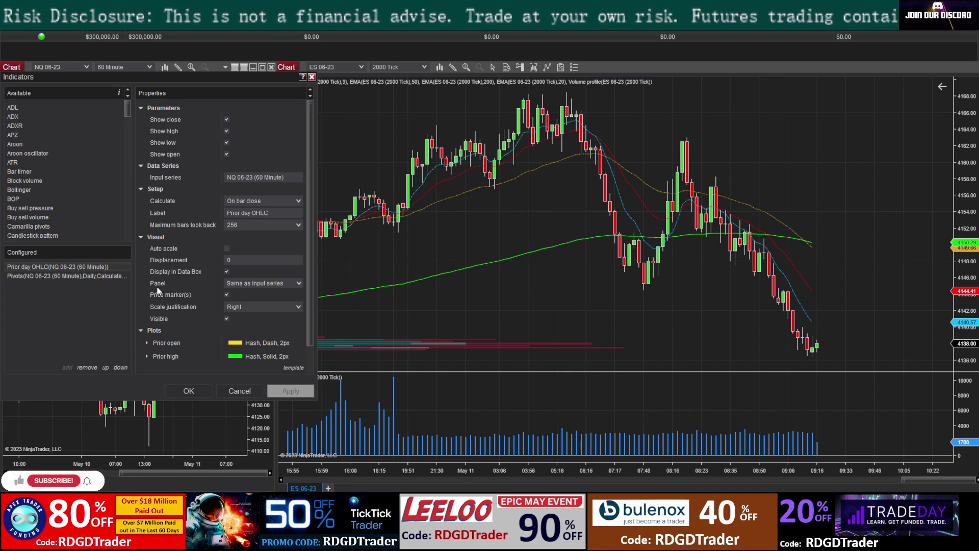
{"action": "left_click_drag", "start_coordinate": [282, 214], "coordinate": [257, 213]}
{"action": "key", "text": "ctrl+a"}
{"action": "key", "text": "BackSpace"}
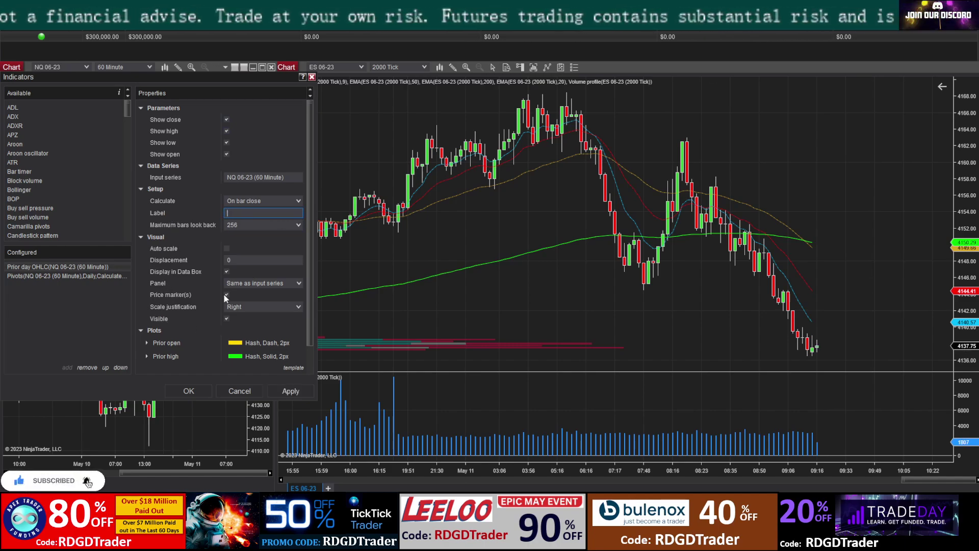
{"action": "left_click", "coordinate": [276, 391]}
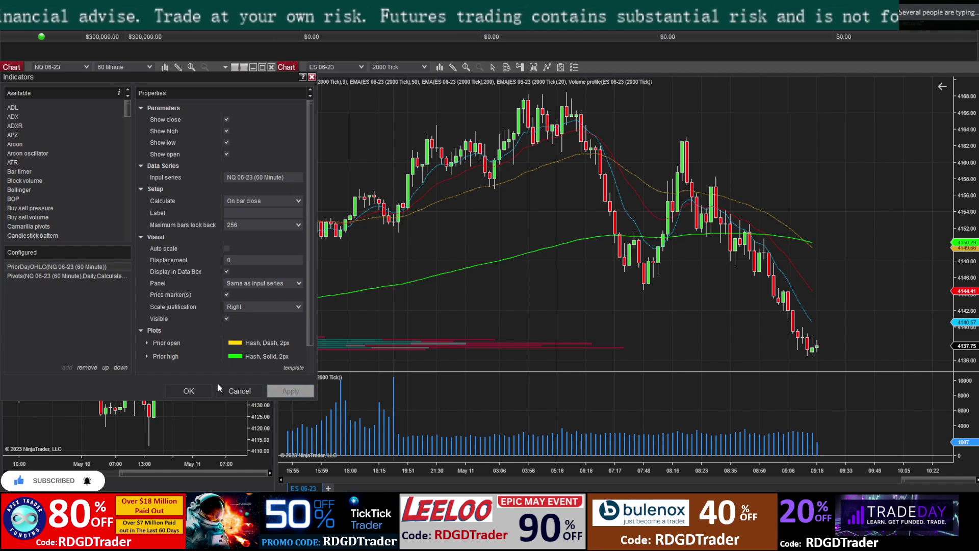
Step: Clear the label of the Pivots indicator on the NQ chart and confirm the indicator settings
{"action": "left_click", "coordinate": [74, 276]}
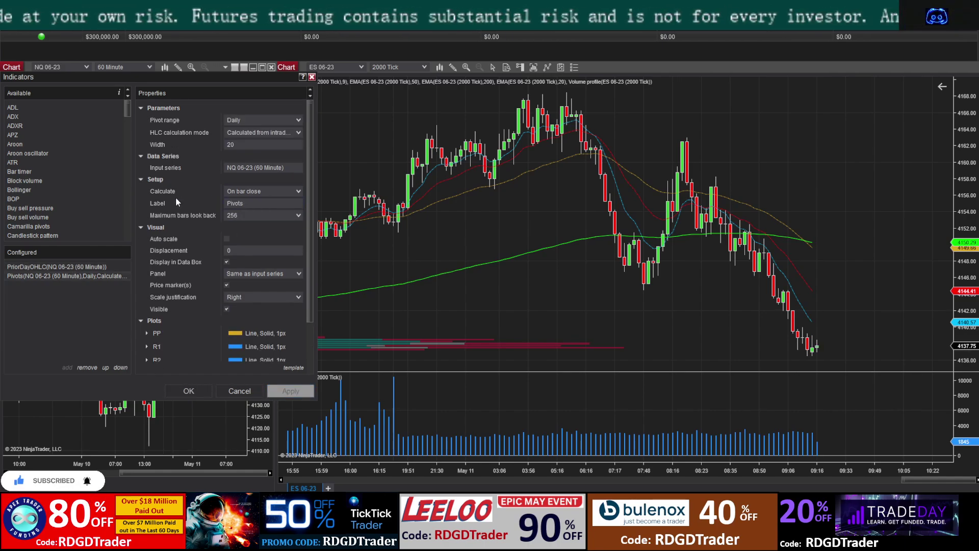
{"action": "left_click", "coordinate": [226, 202]}
{"action": "key", "text": "ctrl+a"}
{"action": "key", "text": "BackSpace"}
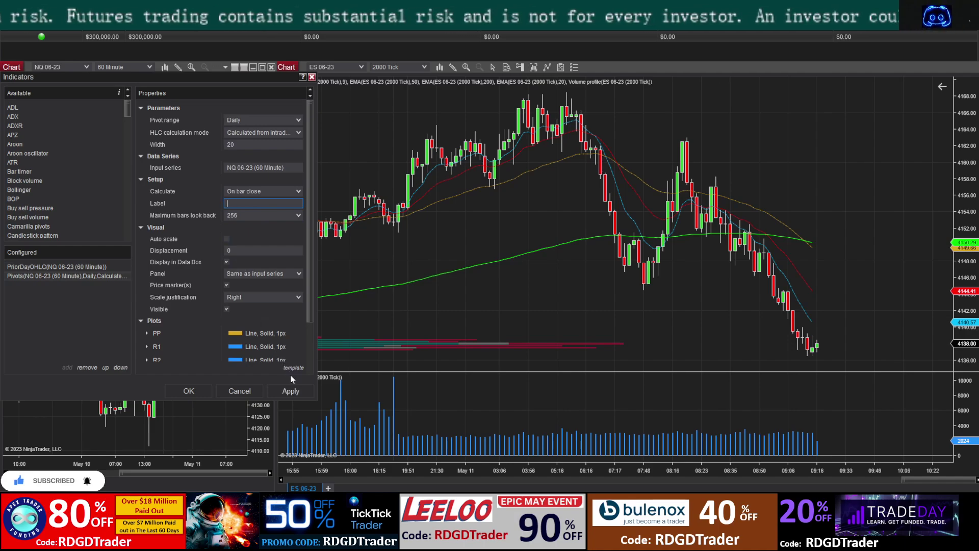
{"action": "left_click", "coordinate": [210, 385]}
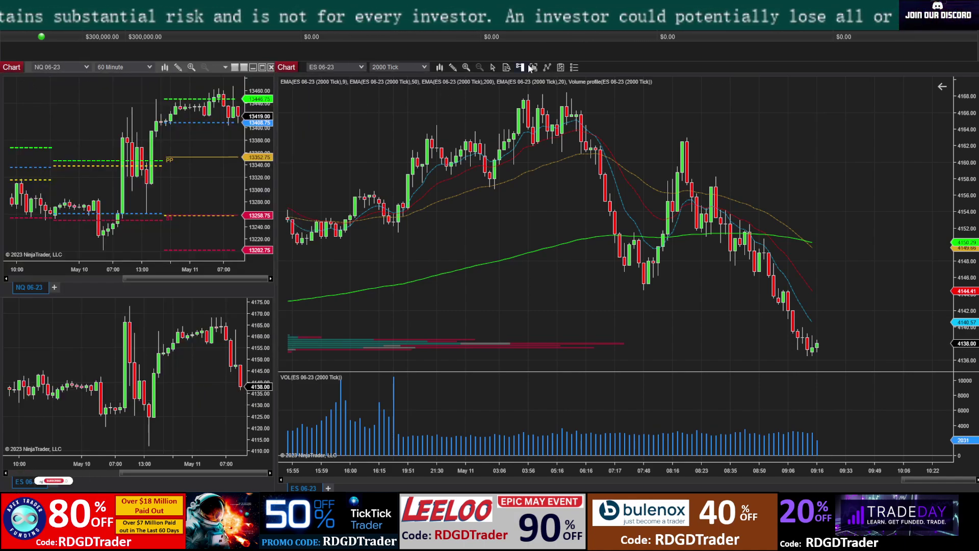
Step: Clear the label of the 9-period EMA in the ES 2000 Tick chart's indicator settings
{"action": "left_click", "coordinate": [546, 67]}
{"action": "left_click_drag", "start_coordinate": [577, 169], "coordinate": [351, 49]}
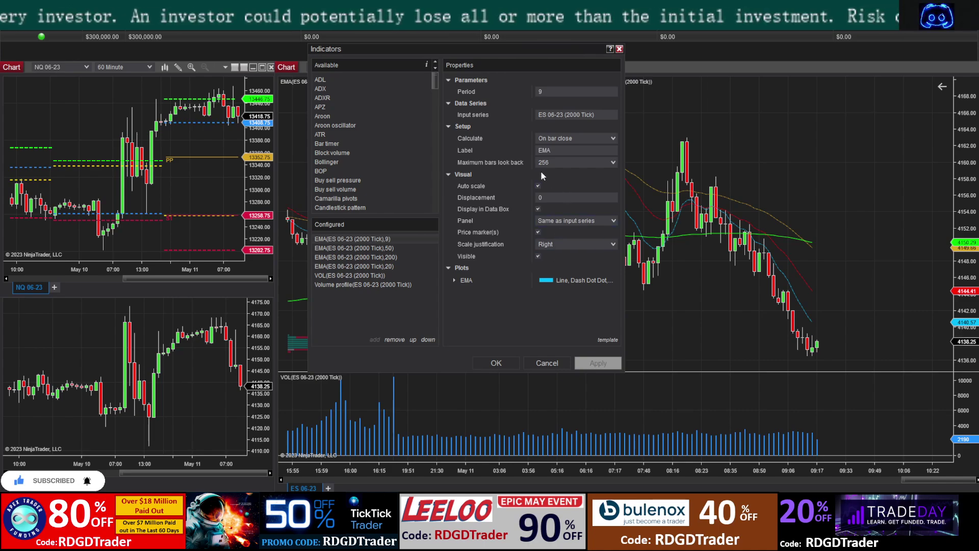
{"action": "left_click", "coordinate": [564, 148]}
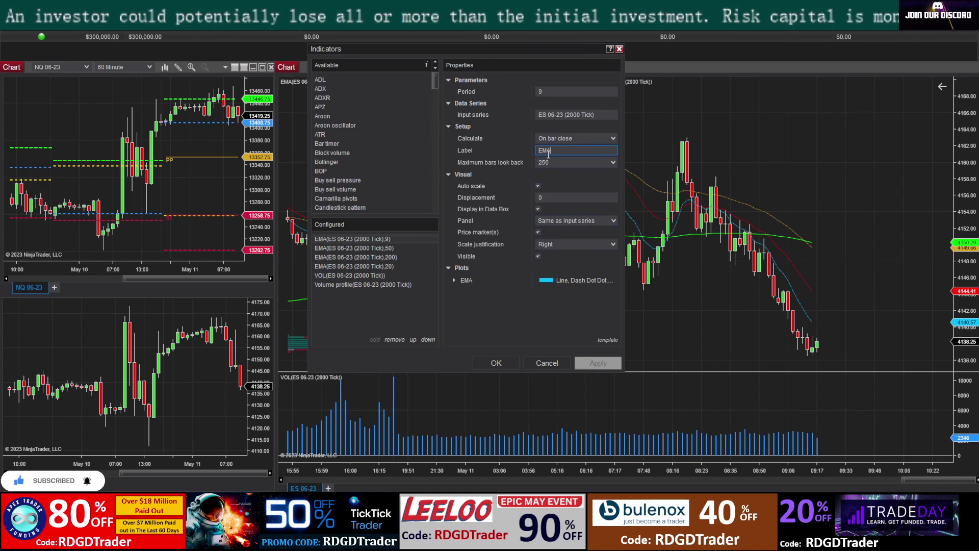
{"action": "key", "text": "BackSpace"}
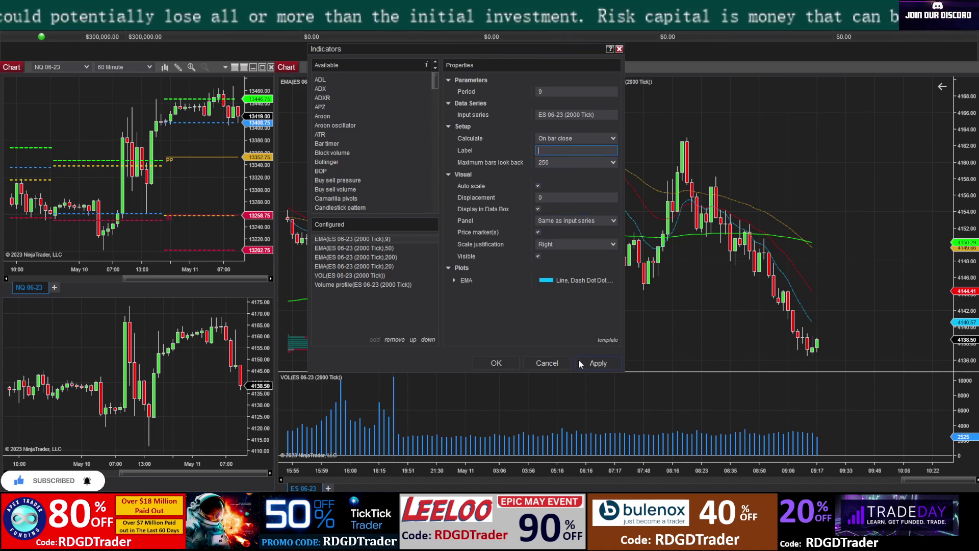
Step: Clear the labels of the 50-, 200- and 20-period EMAs on the ES chart and apply the changes
{"action": "left_click", "coordinate": [351, 247]}
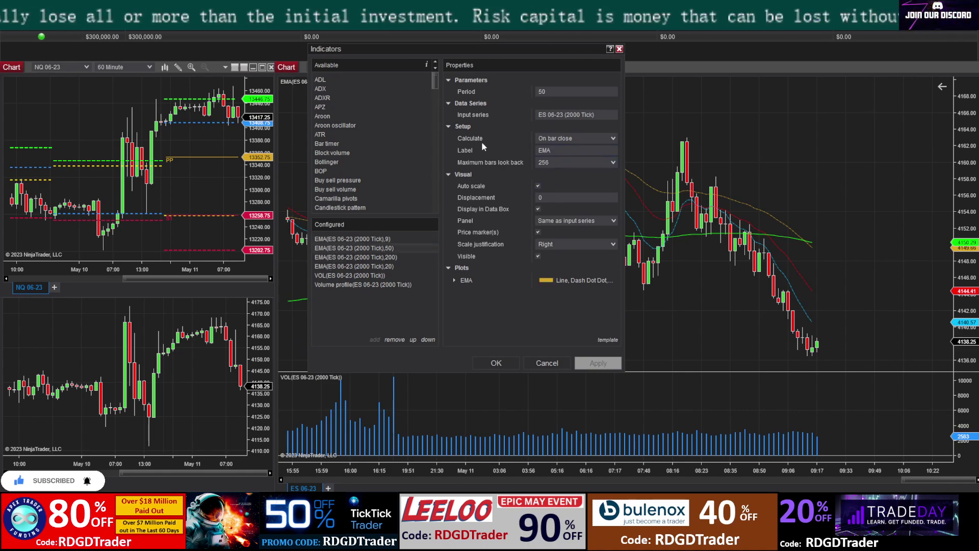
{"action": "left_click", "coordinate": [545, 150]}
{"action": "key", "text": "BackSpace"}
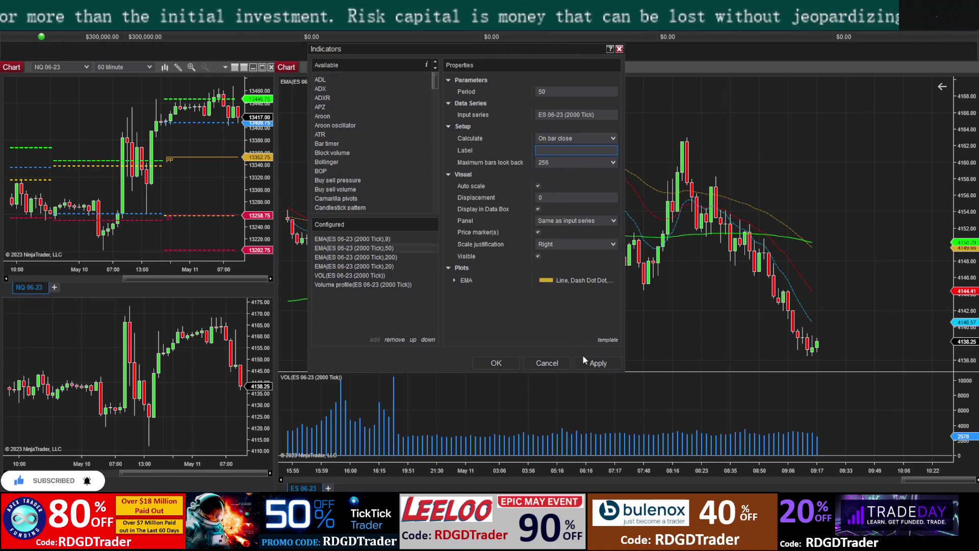
{"action": "left_click", "coordinate": [591, 363]}
{"action": "left_click", "coordinate": [334, 258]}
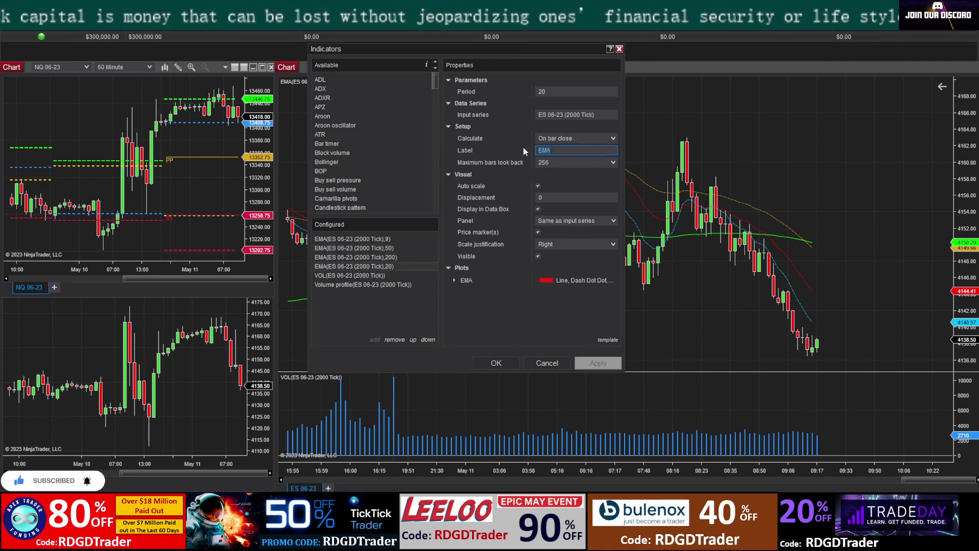
{"action": "left_click", "coordinate": [595, 363]}
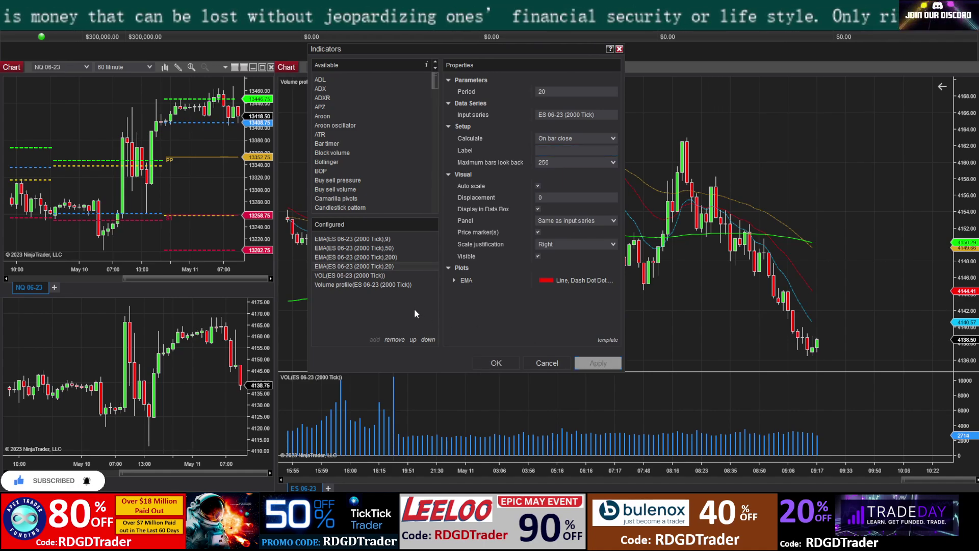
Step: Clear the labels of the VOL and Volume profile indicators on the ES 2000 Tick chart and confirm the indicator settings
{"action": "left_click", "coordinate": [347, 275]}
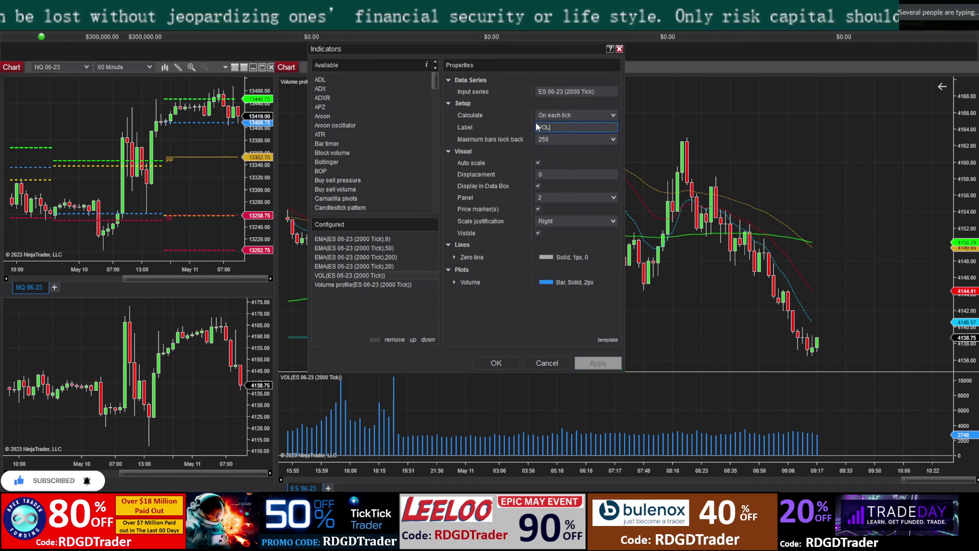
{"action": "key", "text": "BackSpace"}
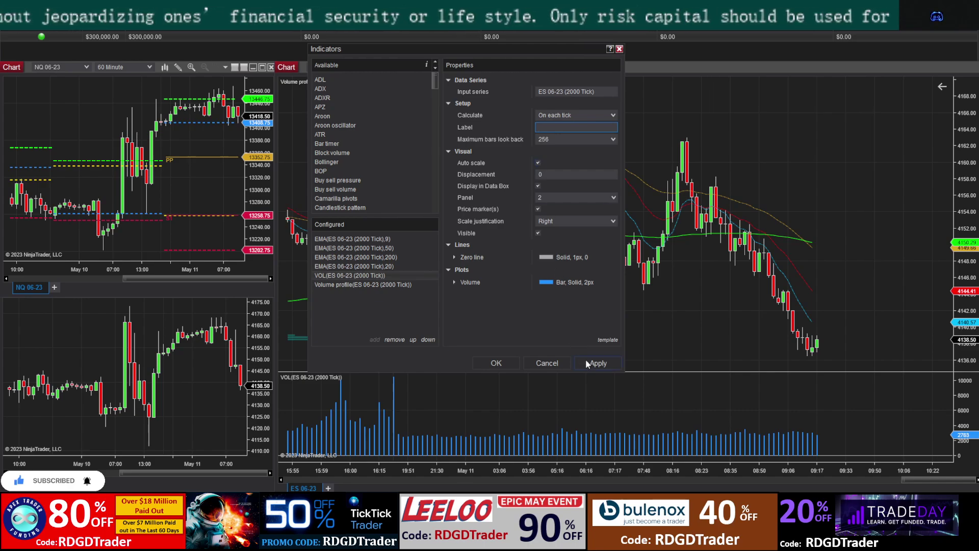
{"action": "left_click", "coordinate": [375, 284]}
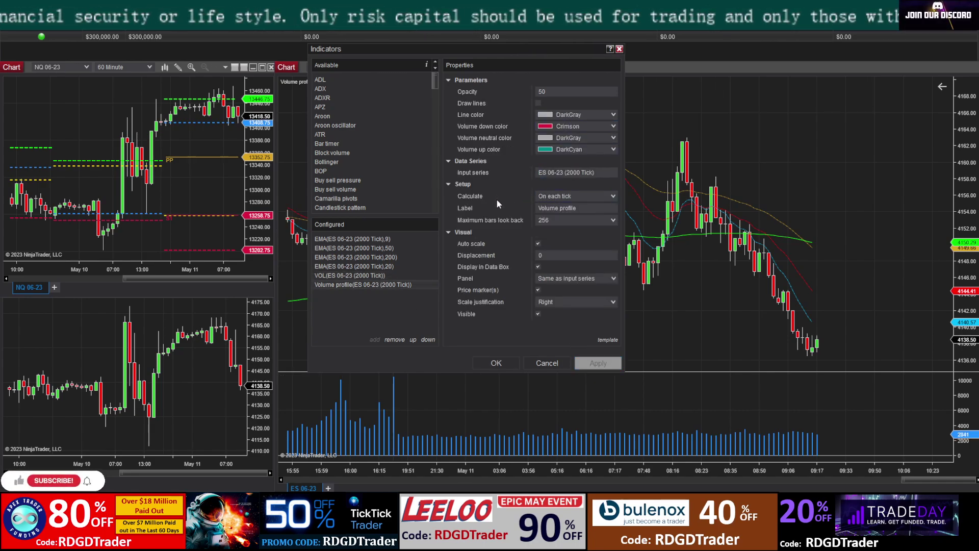
{"action": "key", "text": "BackSpace"}
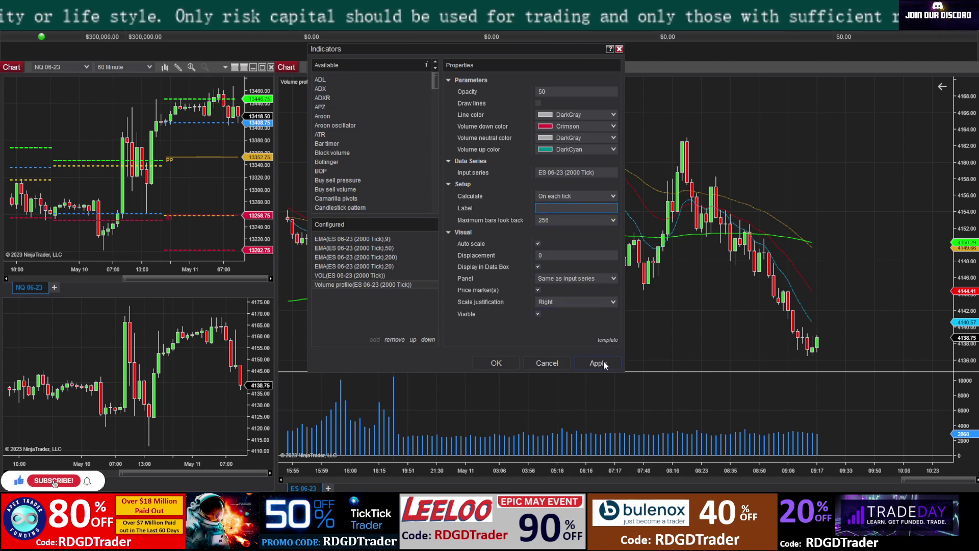
{"action": "left_click", "coordinate": [496, 363]}
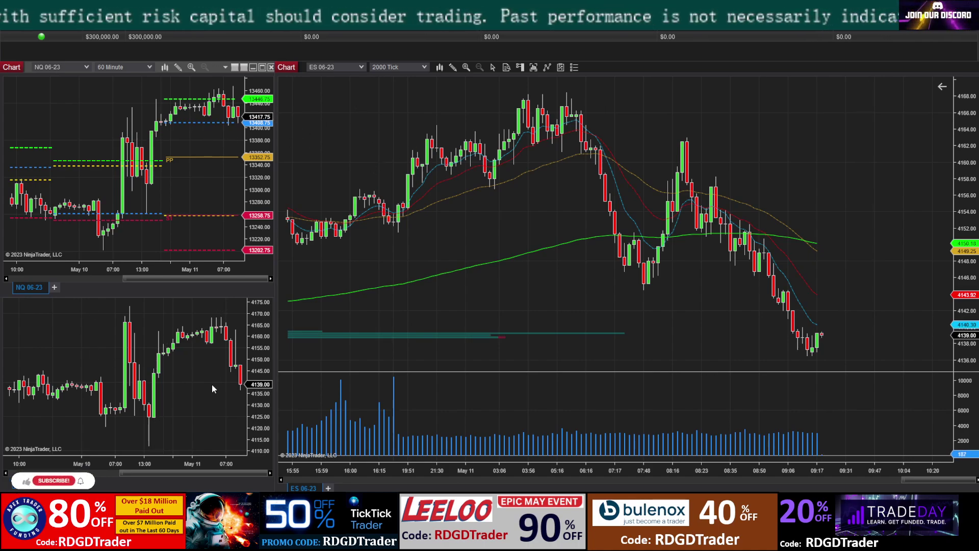
Step: Close the ES 60 Minute chart without indicators and put a new-window duplicate of the NQ 60 Minute chart in its place
{"action": "left_click", "coordinate": [222, 316]}
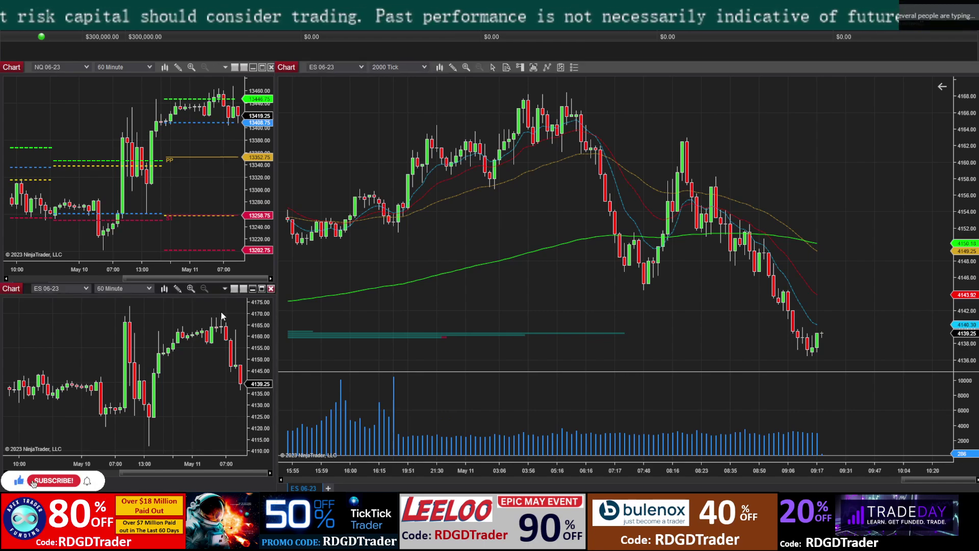
{"action": "left_click", "coordinate": [270, 288]}
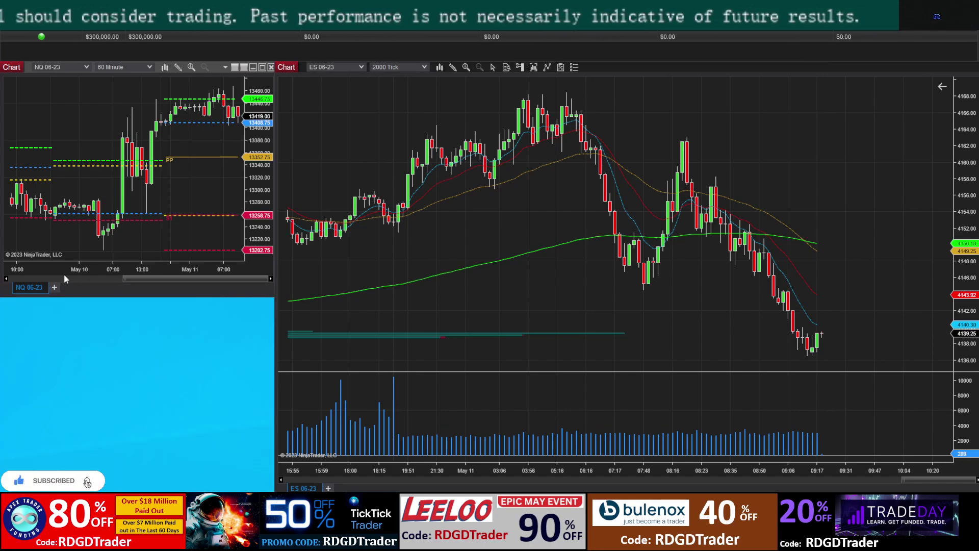
{"action": "right_click", "coordinate": [28, 289]}
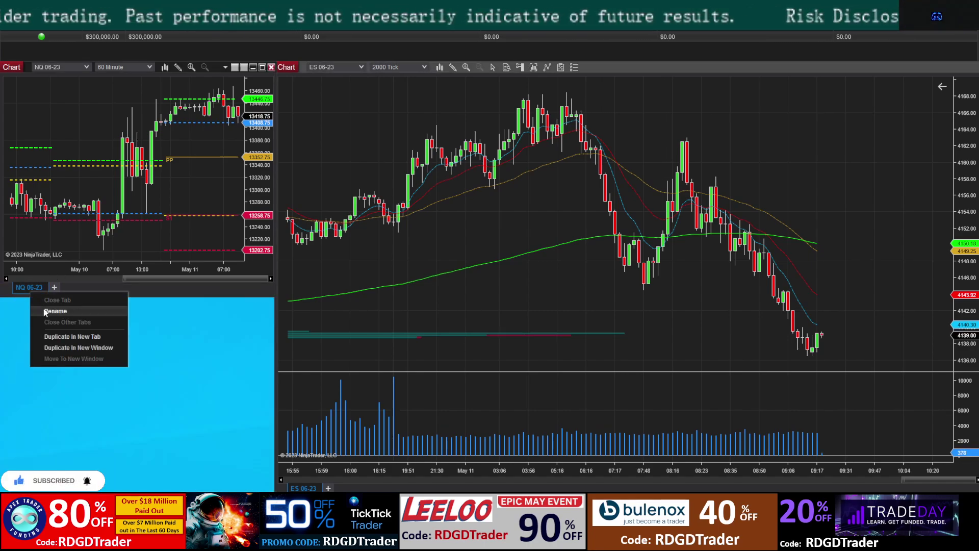
{"action": "left_click", "coordinate": [63, 348]}
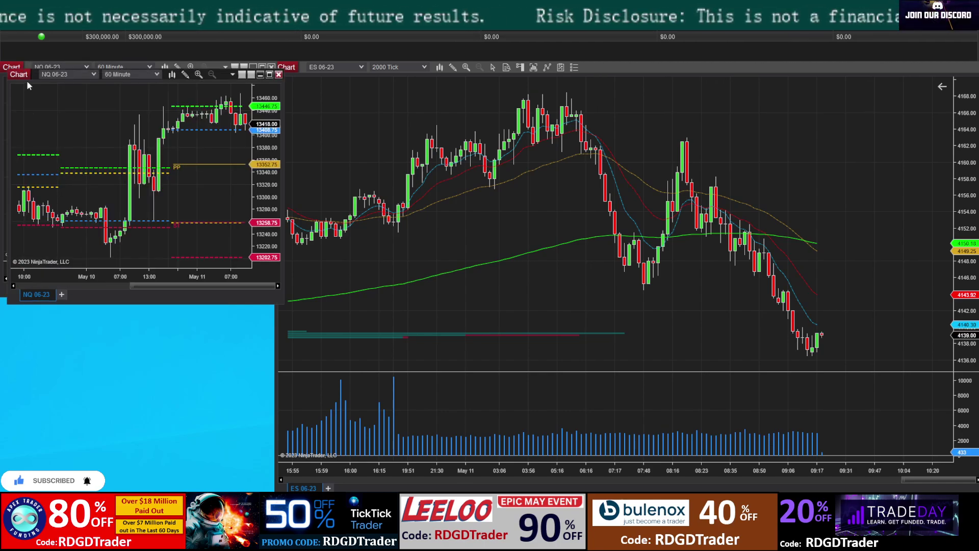
{"action": "left_click_drag", "start_coordinate": [28, 76], "coordinate": [17, 266]}
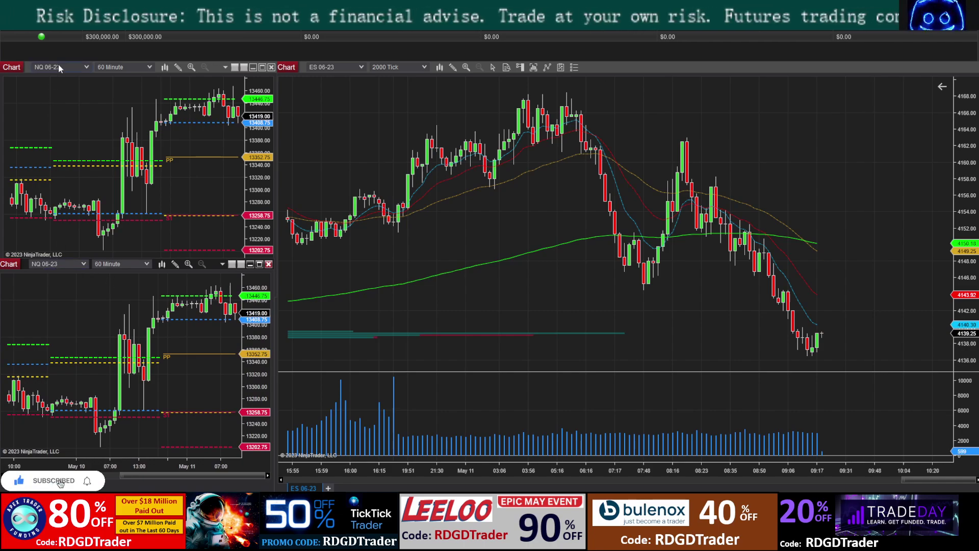
Step: Switch the duplicated 60 Minute chart to ES 06-23 and resize the two 60 Minute charts so they stack without overlapping
{"action": "left_click", "coordinate": [84, 264]}
{"action": "left_click", "coordinate": [62, 283]}
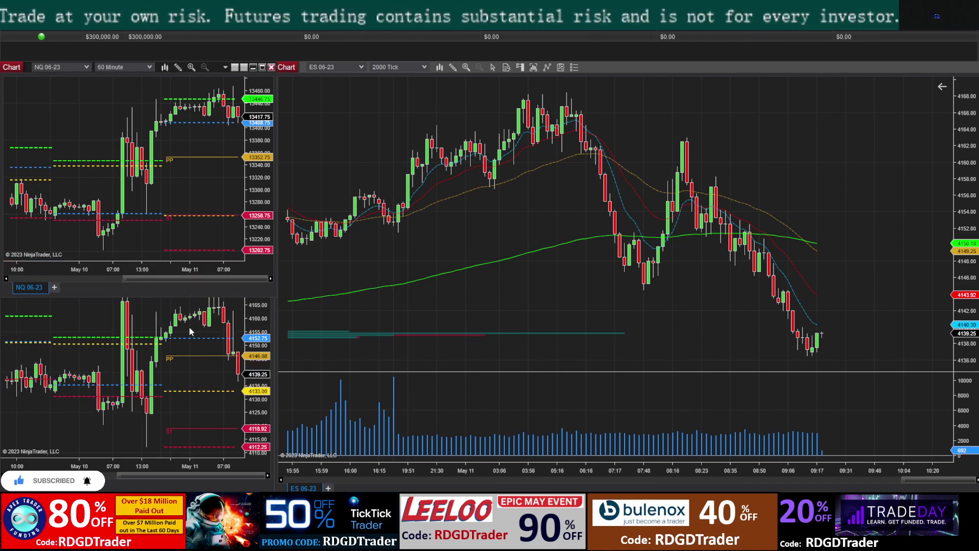
{"action": "left_click_drag", "start_coordinate": [172, 258], "coordinate": [159, 282]}
{"action": "left_click", "coordinate": [164, 287]}
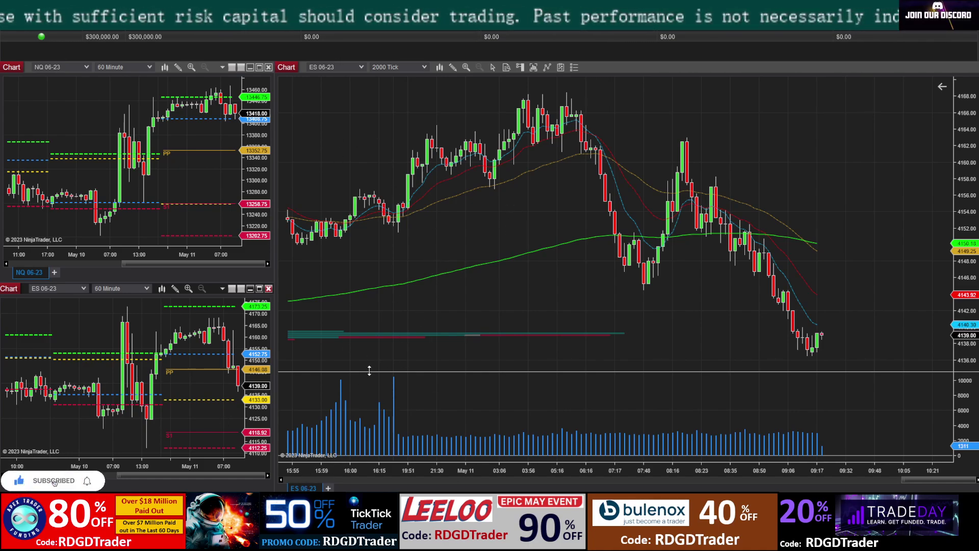
Step: Duplicate the ES 2000 Tick chart in a new tab and switch the copy to NQ 06-23
{"action": "right_click", "coordinate": [304, 488]}
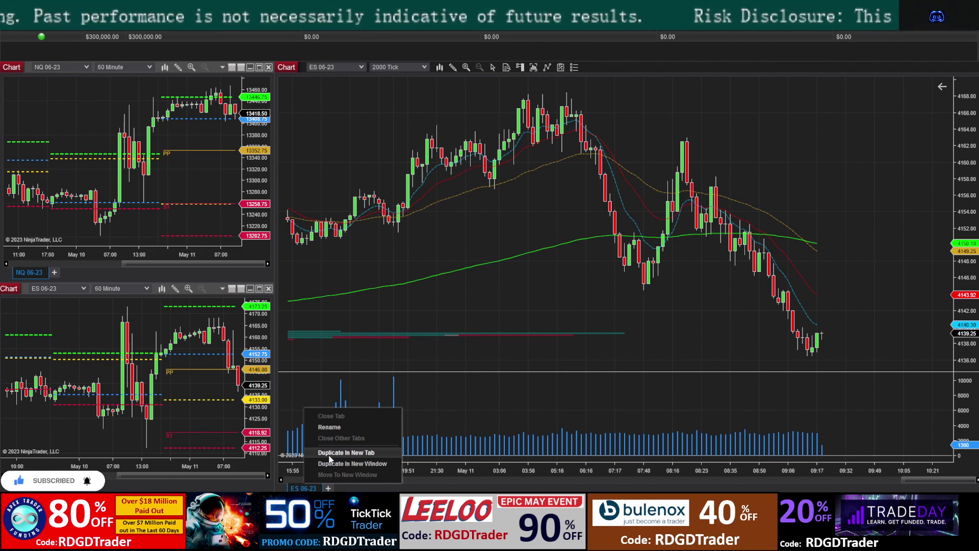
{"action": "left_click", "coordinate": [329, 457]}
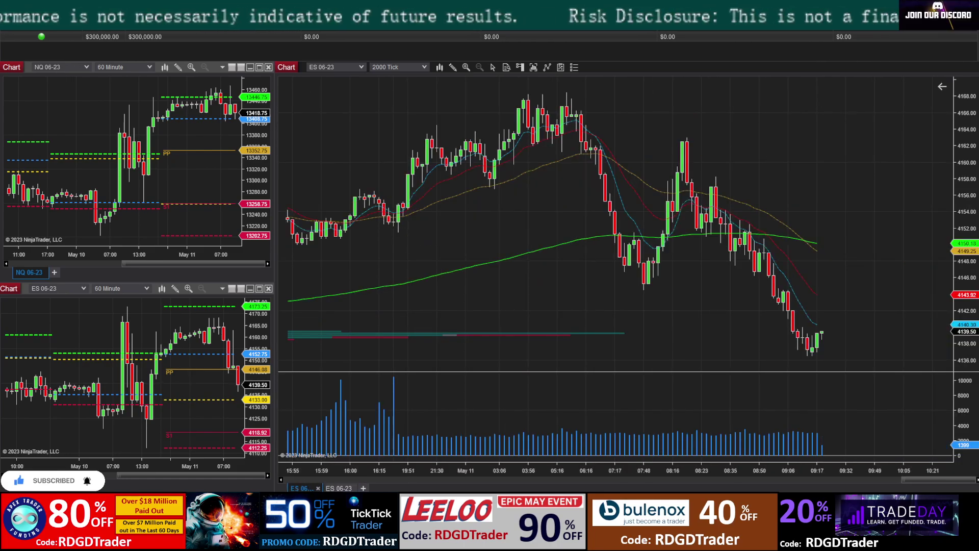
{"action": "left_click", "coordinate": [338, 488]}
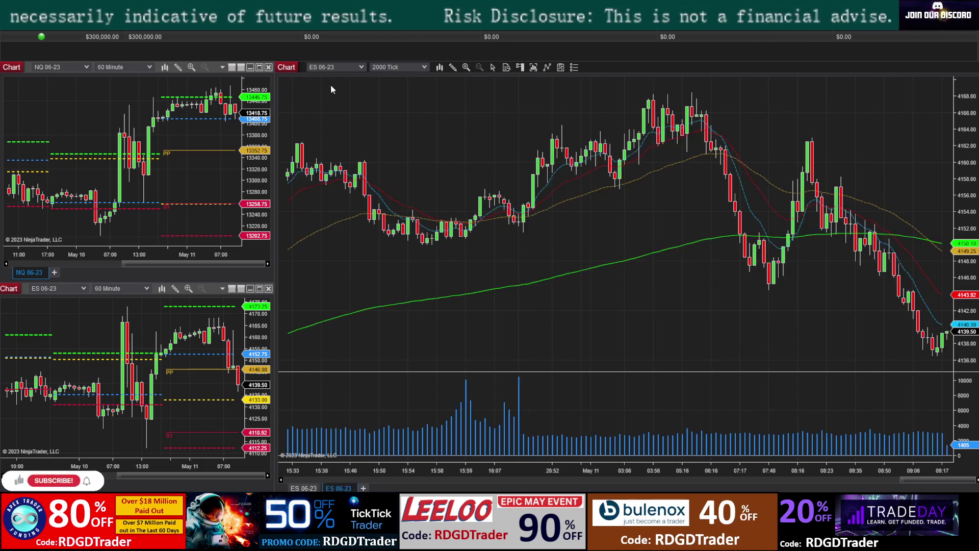
{"action": "left_click", "coordinate": [360, 67]}
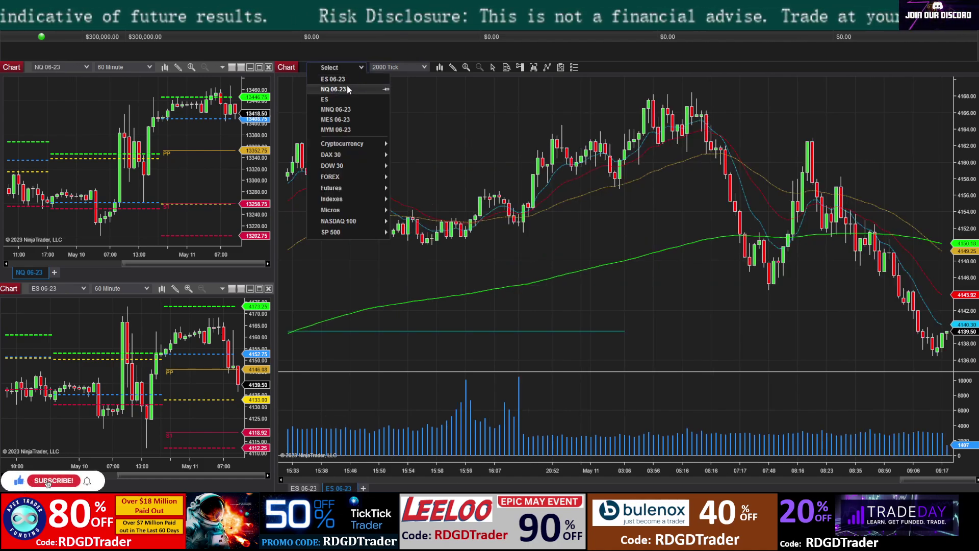
{"action": "left_click", "coordinate": [347, 89]}
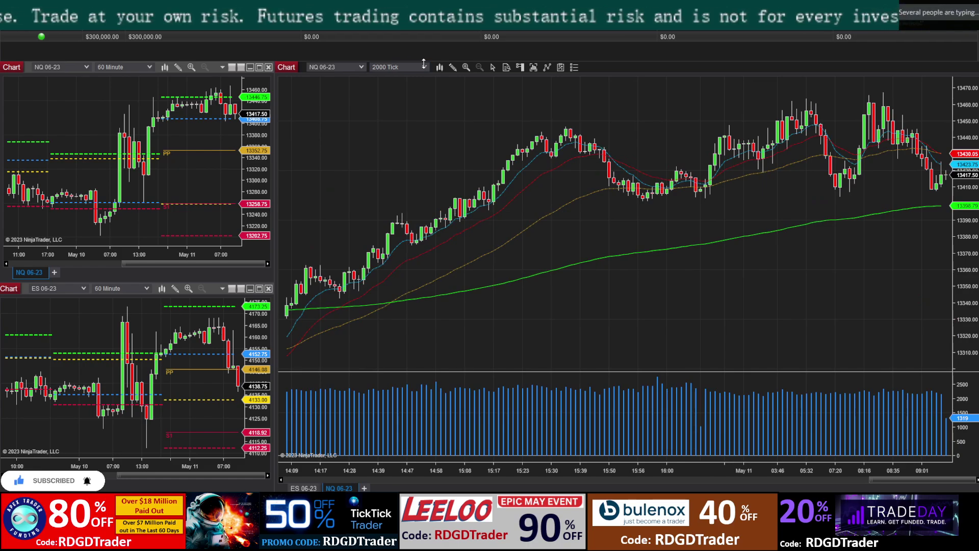
Step: Set the interval of the new NQ 06-23 chart to 800 Tick and leave some free space after its latest bar
{"action": "left_click", "coordinate": [421, 68]}
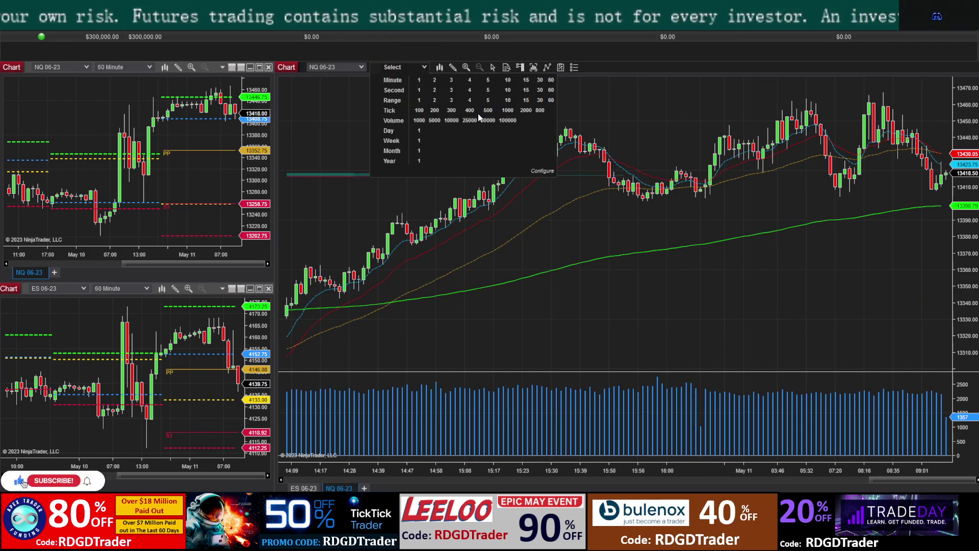
{"action": "left_click", "coordinate": [540, 111]}
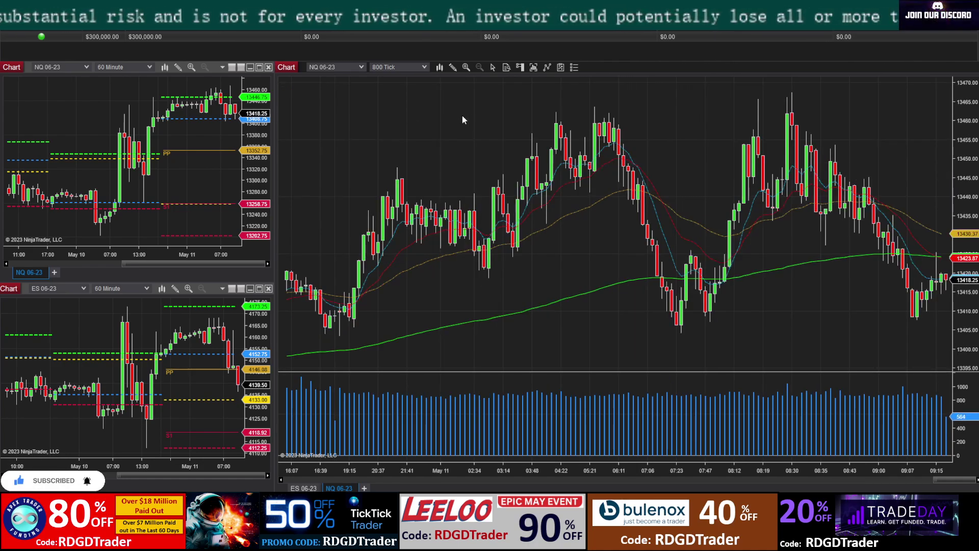
{"action": "scroll", "coordinate": [463, 121], "scroll_direction": "down", "scroll_amount": 3}
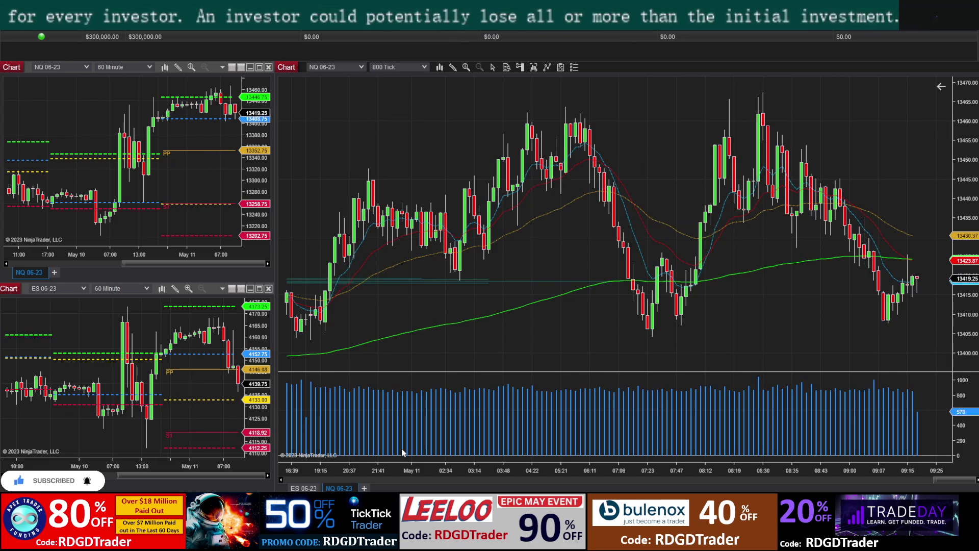
Step: Reposition the large tick chart window so its upper edge lines up with the neighbouring NQ 60 Minute chart
{"action": "mouse_move", "coordinate": [663, 65]}
{"action": "left_mouse_down"}
{"action": "mouse_move", "coordinate": [660, 45]}
{"action": "mouse_move", "coordinate": [663, 60]}
{"action": "left_mouse_up"}
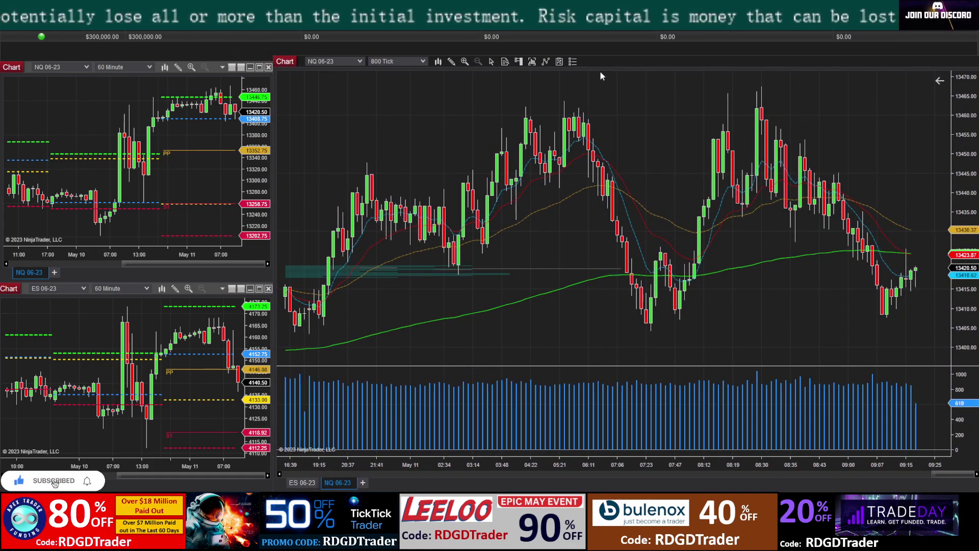
{"action": "left_click", "coordinate": [739, 54]}
{"action": "mouse_move", "coordinate": [674, 54]}
{"action": "left_mouse_down"}
{"action": "mouse_move", "coordinate": [674, 74]}
{"action": "mouse_move", "coordinate": [674, 65]}
{"action": "left_mouse_up"}
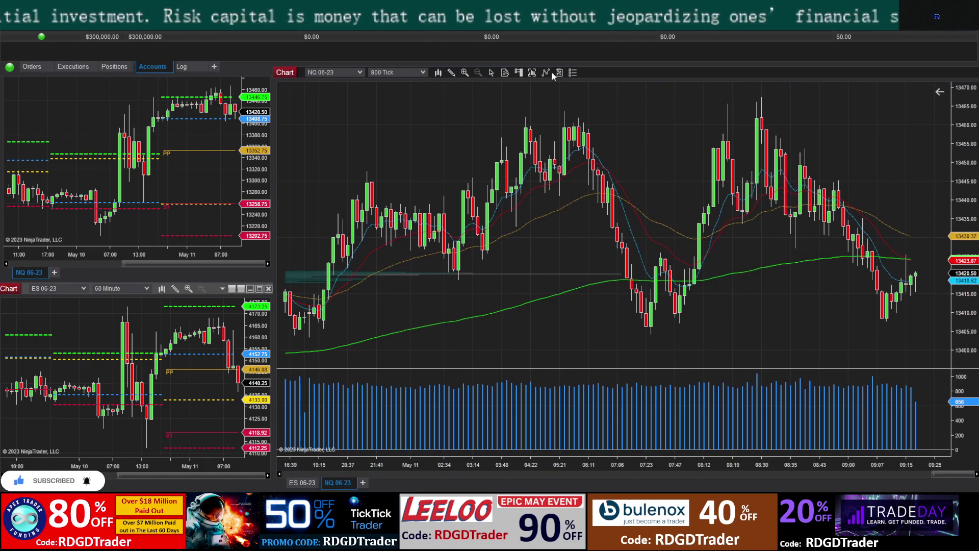
{"action": "left_click", "coordinate": [171, 84]}
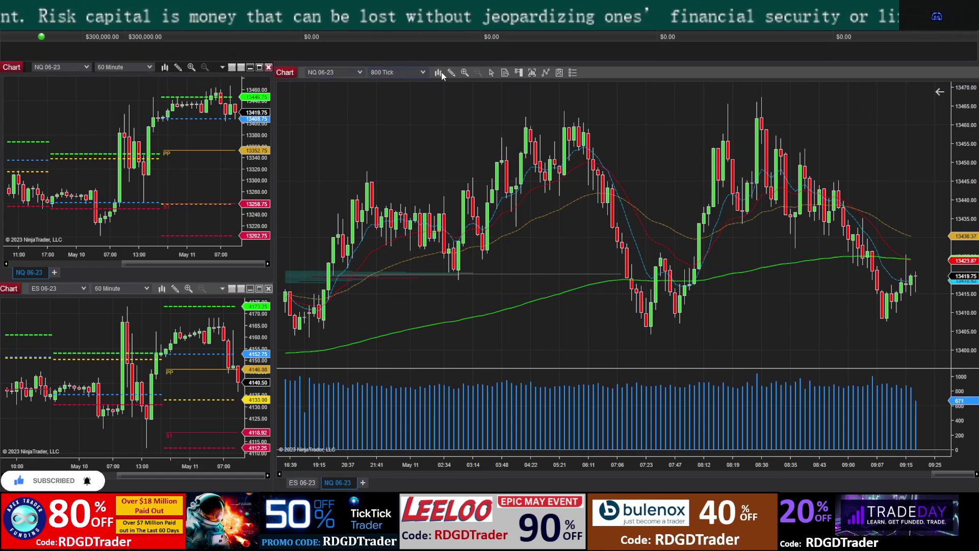
{"action": "left_click_drag", "start_coordinate": [637, 64], "coordinate": [641, 62]}
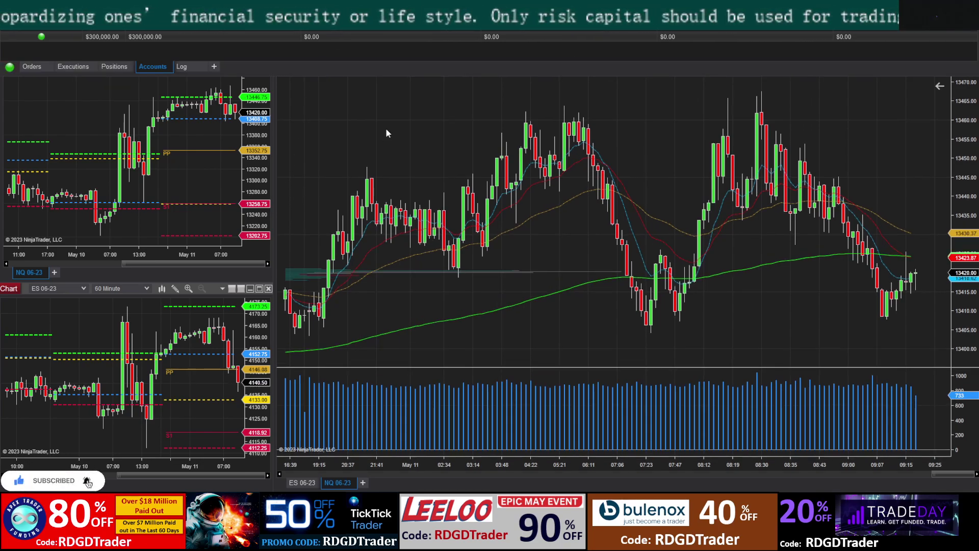
Step: Shift the bars of the ES and NQ 60 Minute charts back to leave free space after the latest candle
{"action": "mouse_move", "coordinate": [386, 133]}
{"action": "mouse_move", "coordinate": [71, 101]}
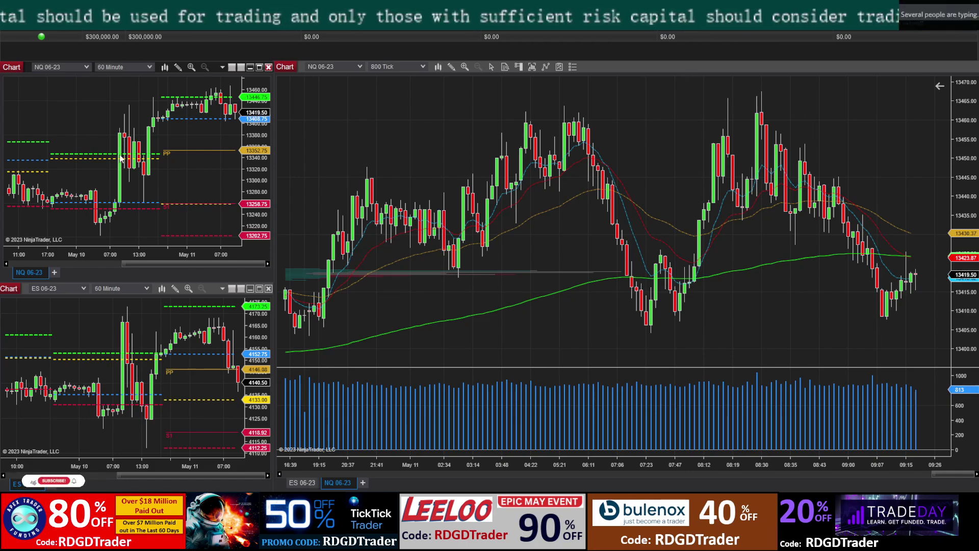
{"action": "scroll", "coordinate": [181, 346], "scroll_direction": "down", "scroll_amount": 3}
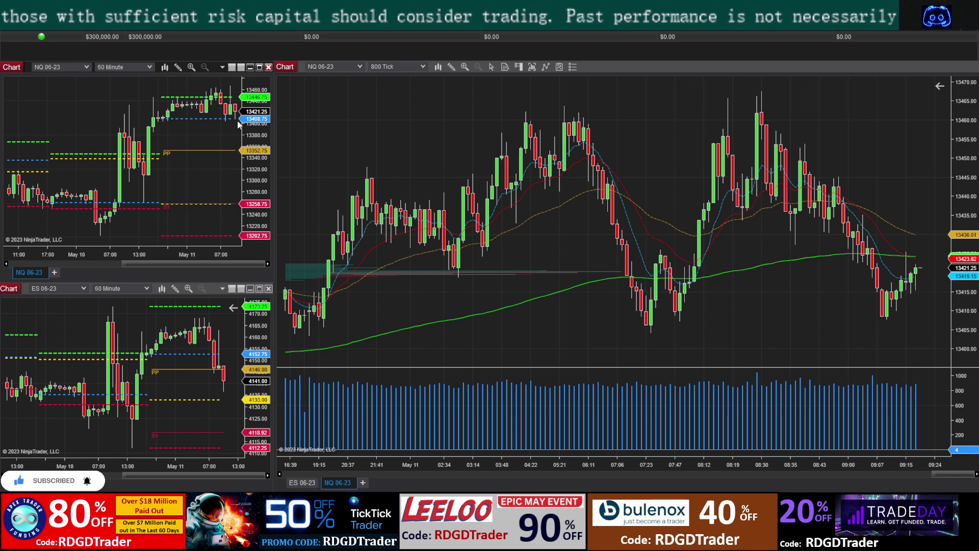
{"action": "scroll", "coordinate": [198, 162], "scroll_direction": "down", "scroll_amount": 3}
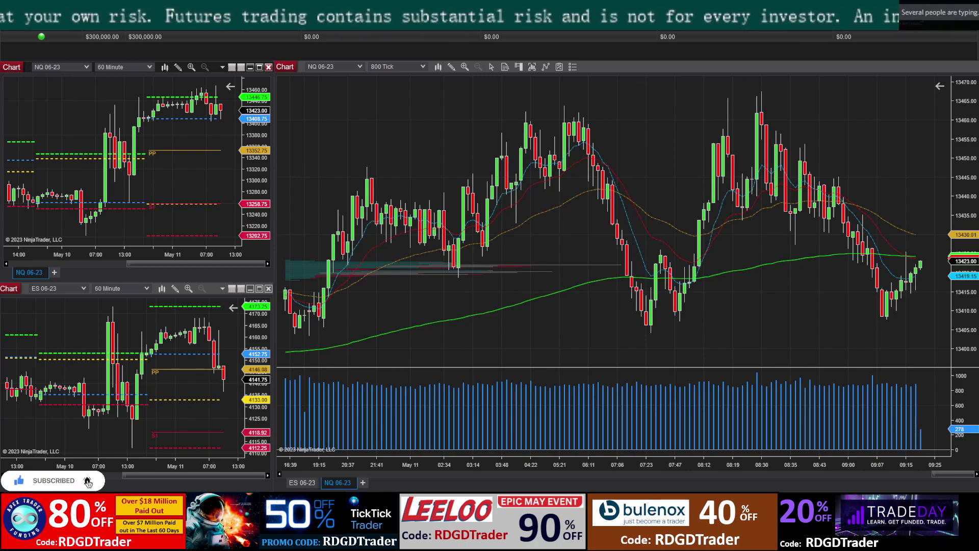
Step: Bring up the ES 2000 Tick chart and shift its bars back to leave a wider empty margin after the latest candle
{"action": "left_click", "coordinate": [300, 482]}
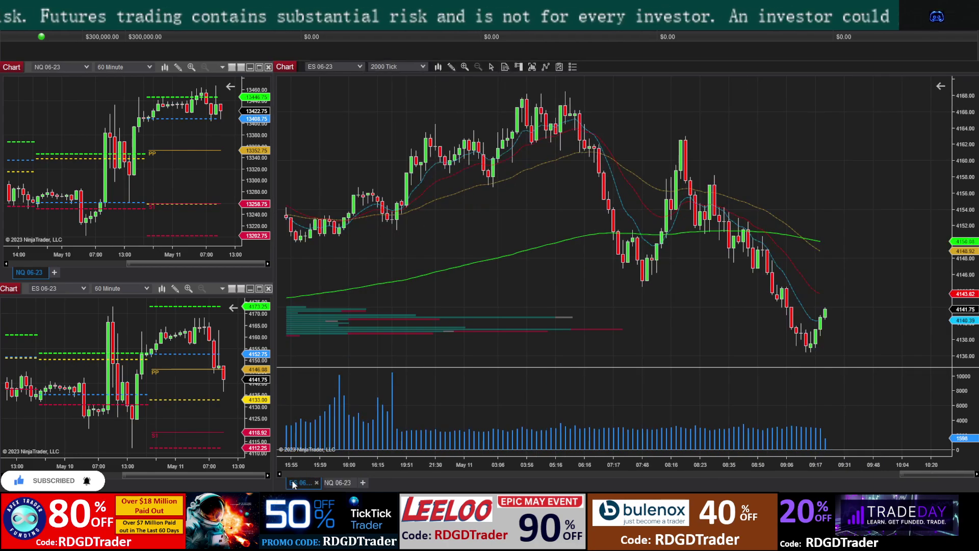
{"action": "scroll", "coordinate": [824, 349], "scroll_direction": "down", "scroll_amount": 2}
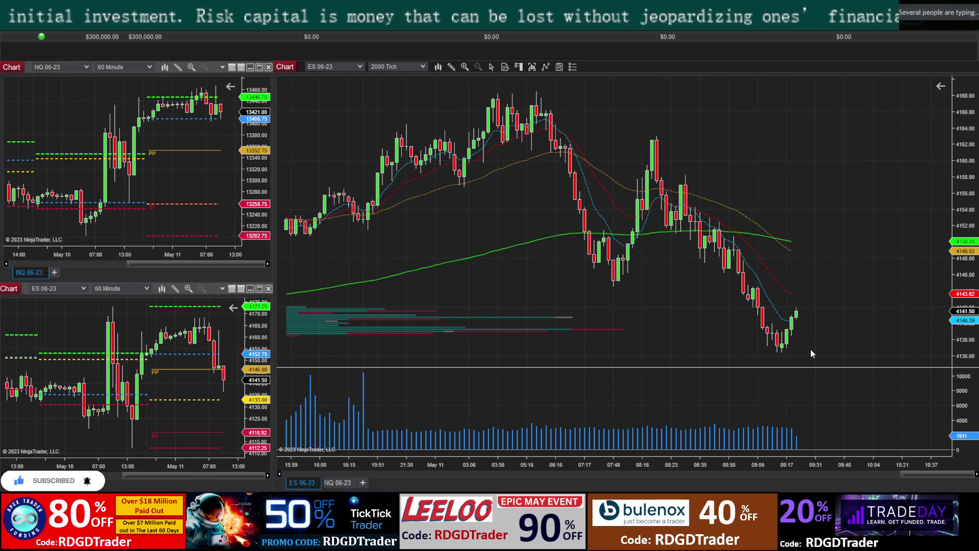
{"action": "scroll", "coordinate": [810, 348], "scroll_direction": "down", "scroll_amount": 4}
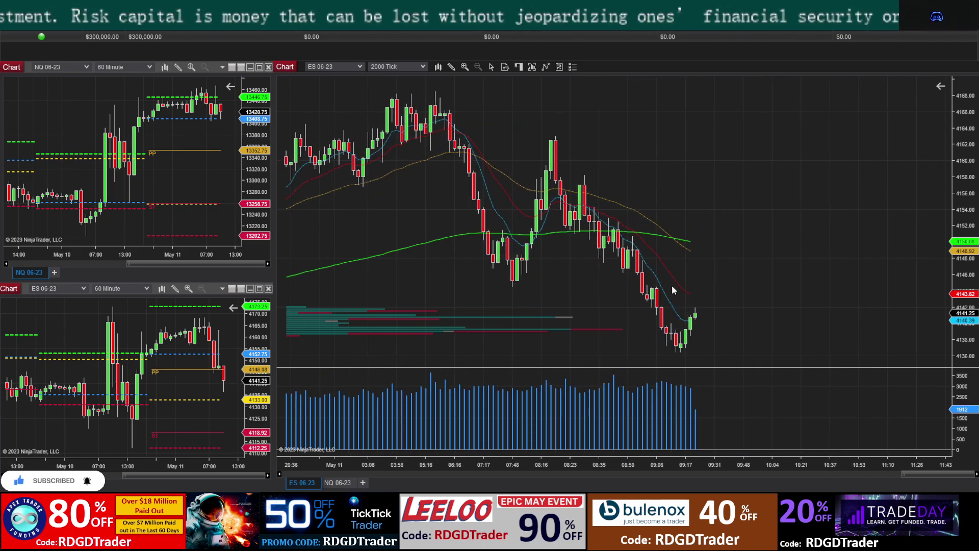